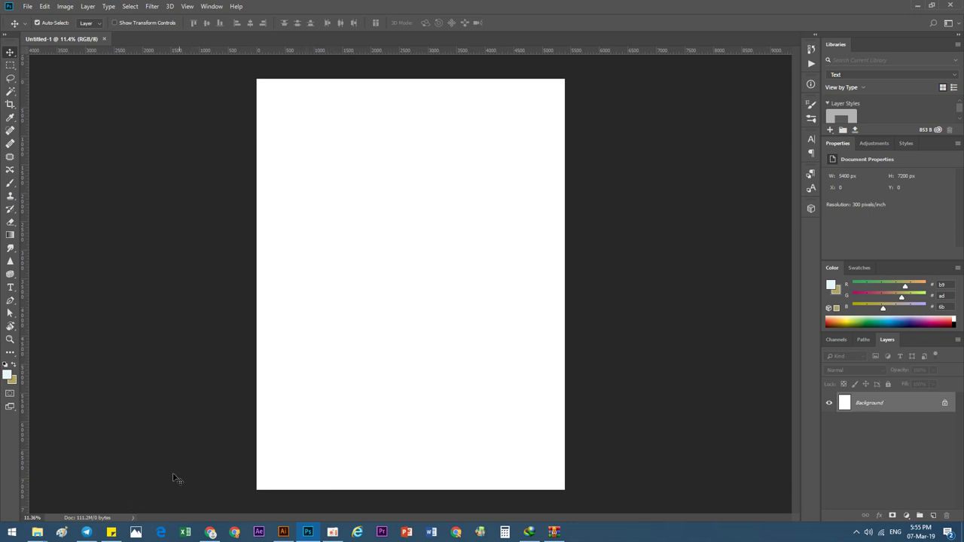
Start a text layer in the upper middle of the poster page
click(110, 532)
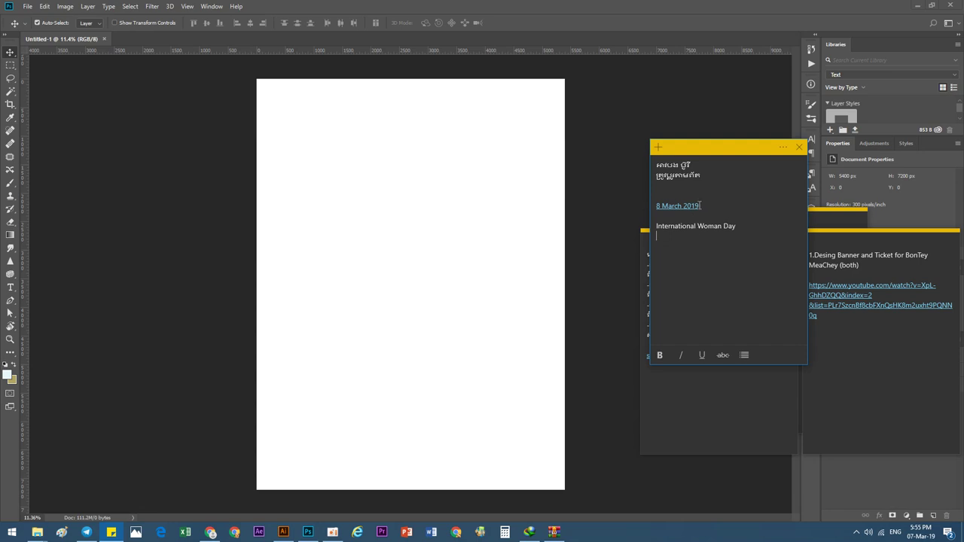
click(397, 252)
key(t)
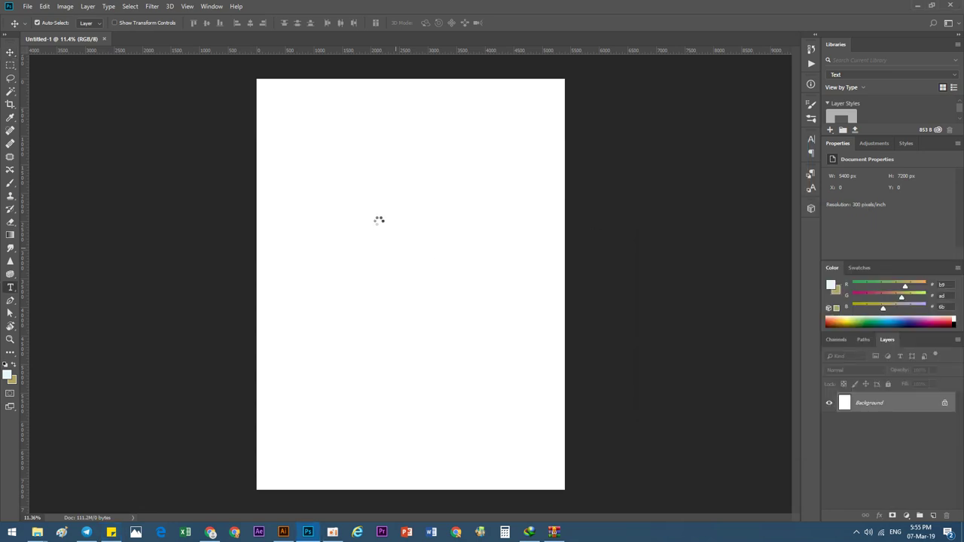
click(378, 221)
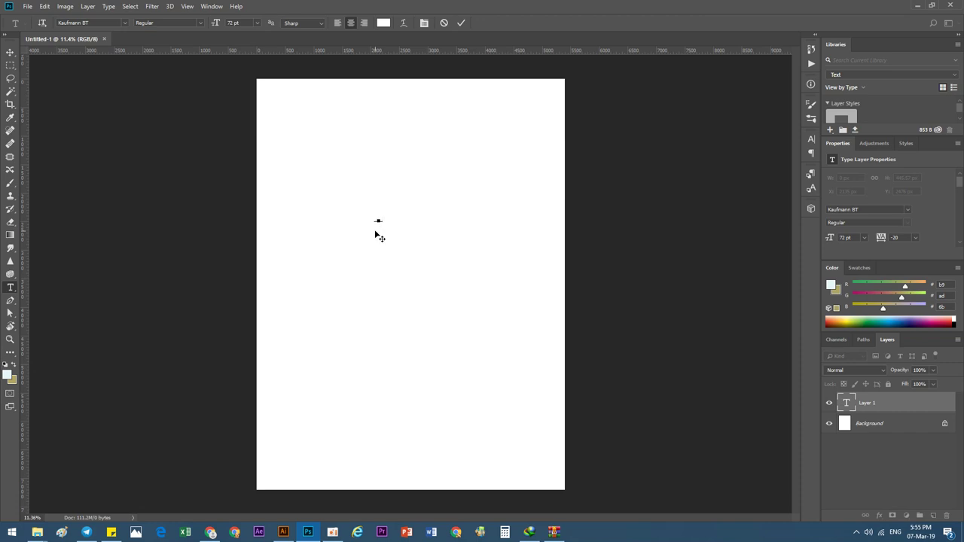
text(I)
key(ctrl+a)
Type an '8' in the Kh MPS Jrung font, coloured #00baff
click(124, 25)
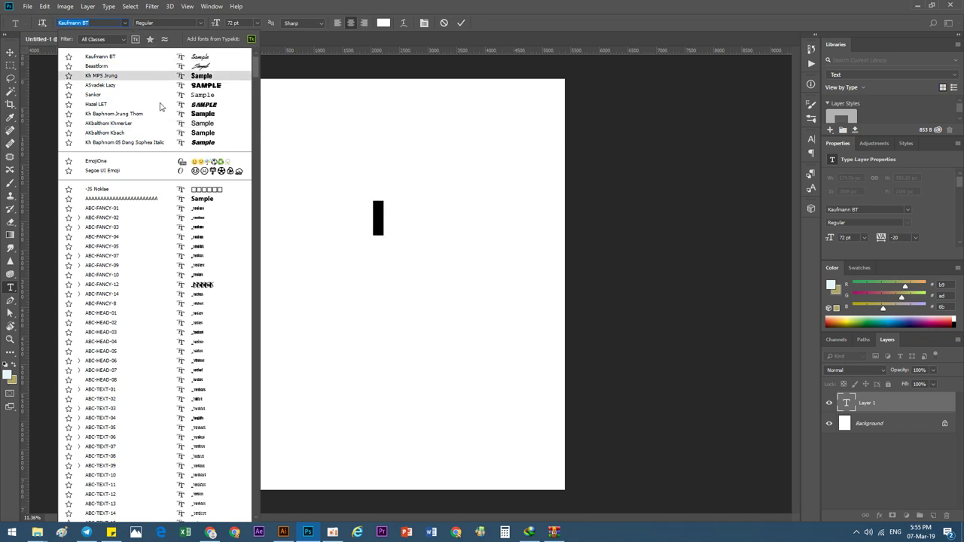
click(168, 75)
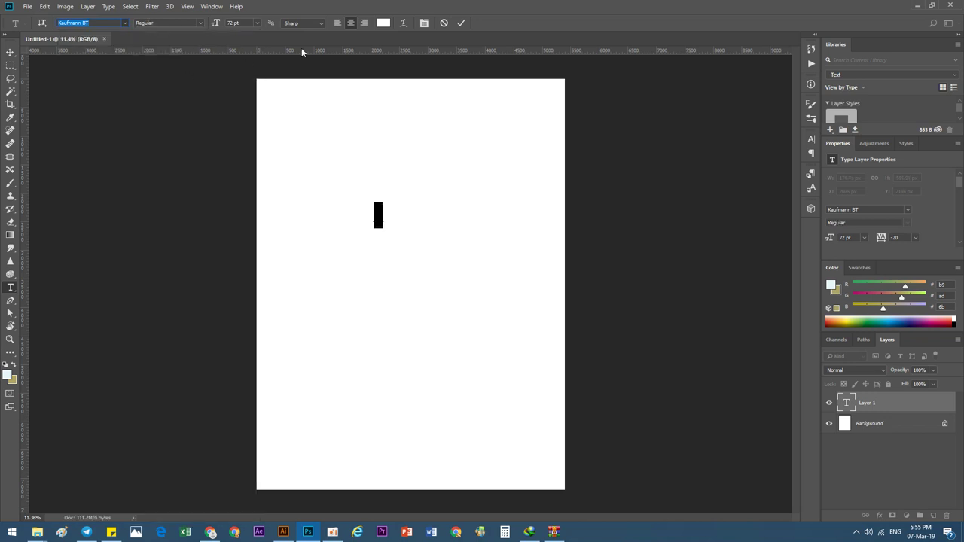
click(384, 22)
drag(584, 387, 636, 332)
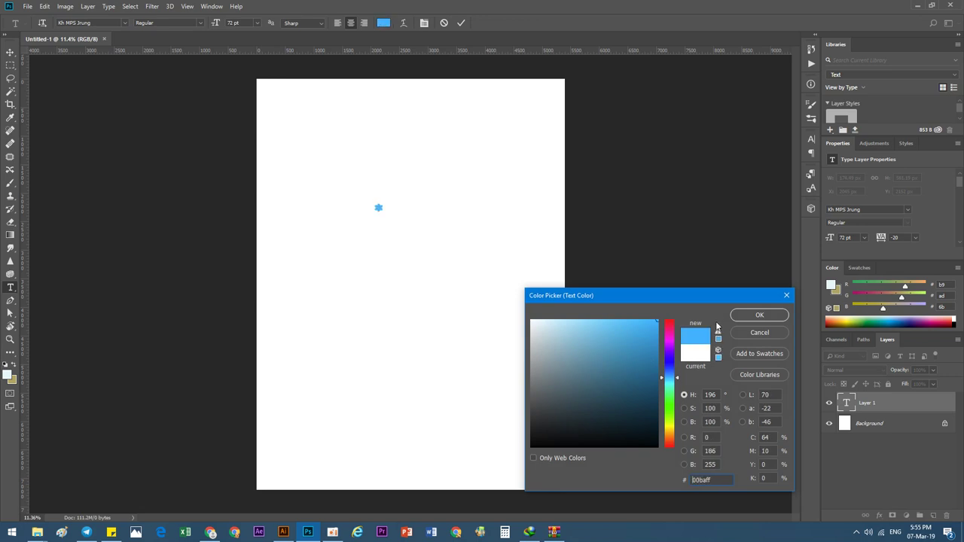
click(760, 315)
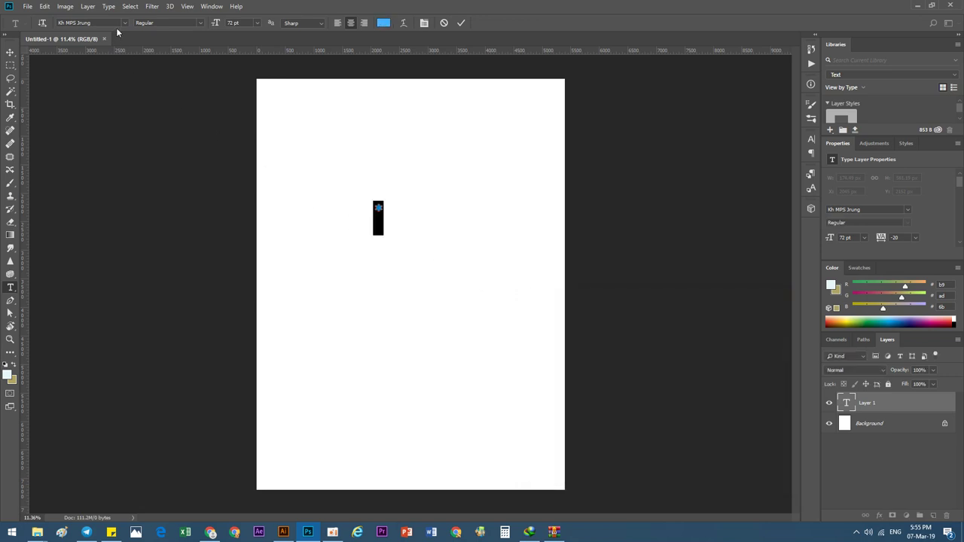
text(8)
click(10, 53)
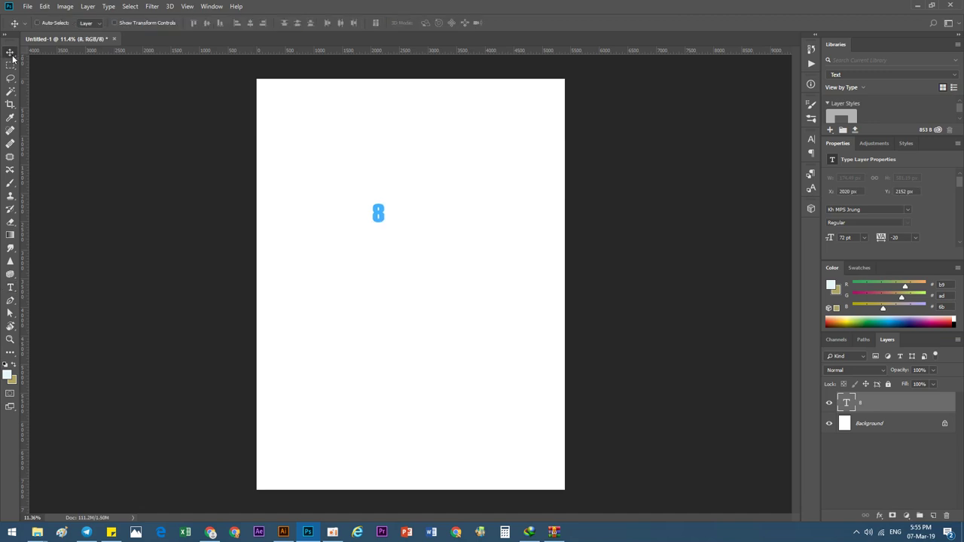
Scale the 8 up to 537.53 pt and centre it in the page's upper half
key(ctrl+t)
drag(387, 239, 471, 320)
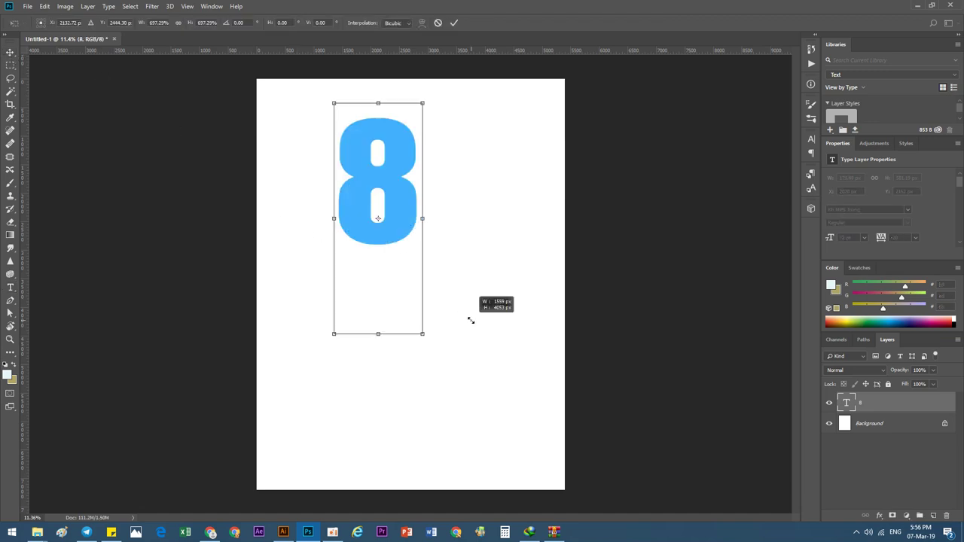
click(453, 22)
drag(405, 214, 422, 256)
key(ctrl+t)
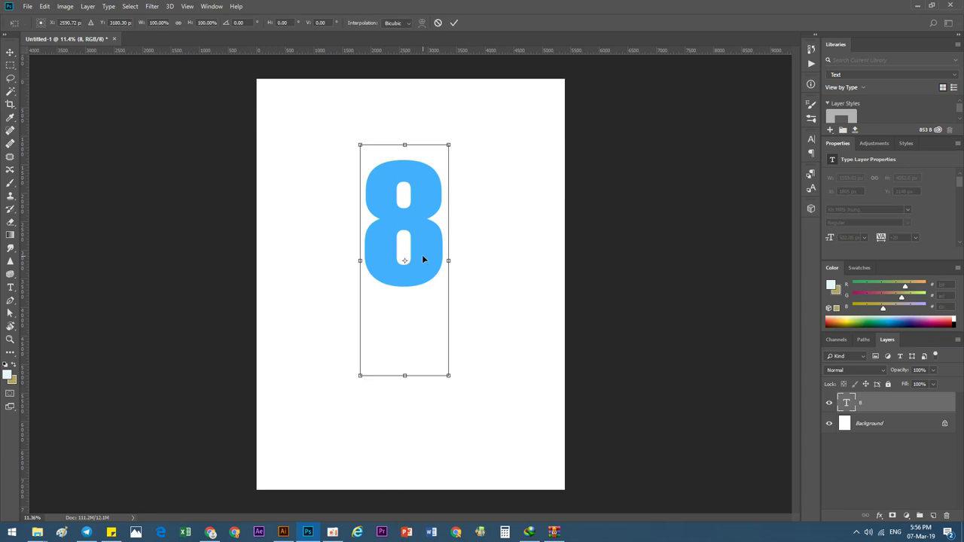
drag(452, 376, 460, 381)
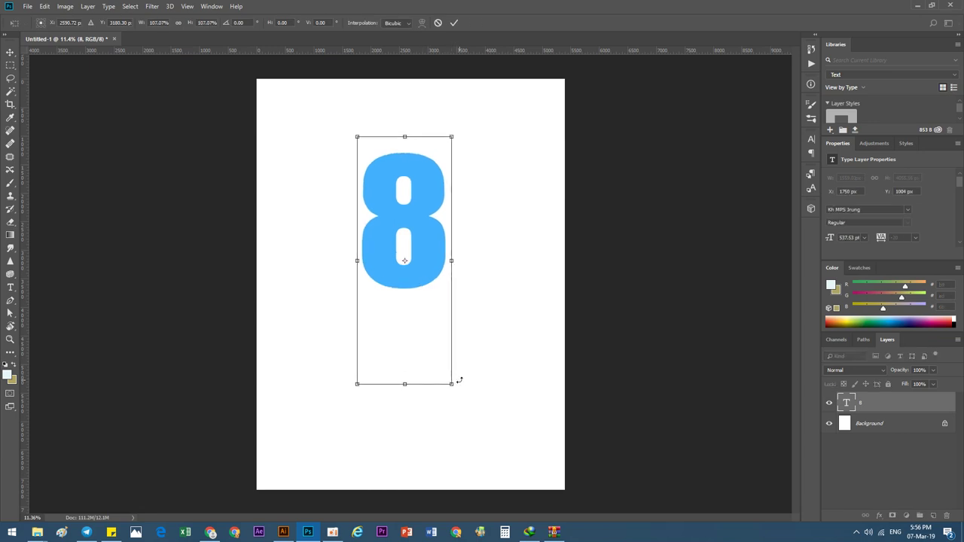
key(Return)
key(t)
key(Return)
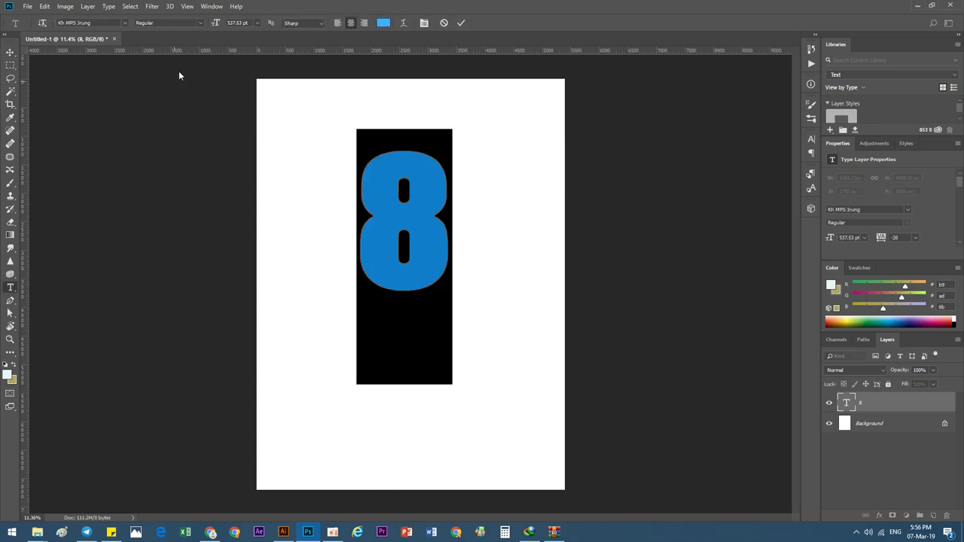
Switch the 8's font from Kh MPS Jrung to Akbalthom KhmerNew
click(122, 24)
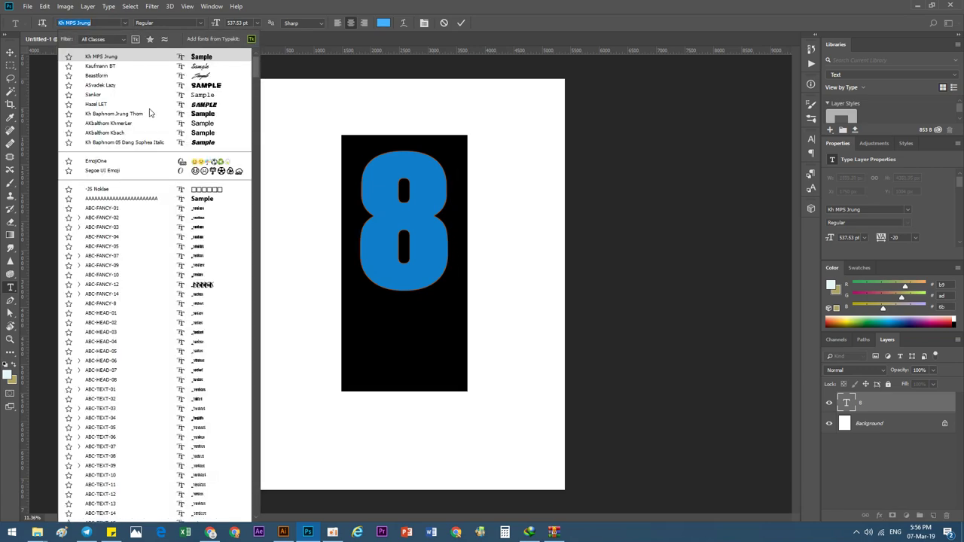
scroll(158, 149, down, 1)
scroll(160, 188, down, 5)
scroll(162, 256, down, 5)
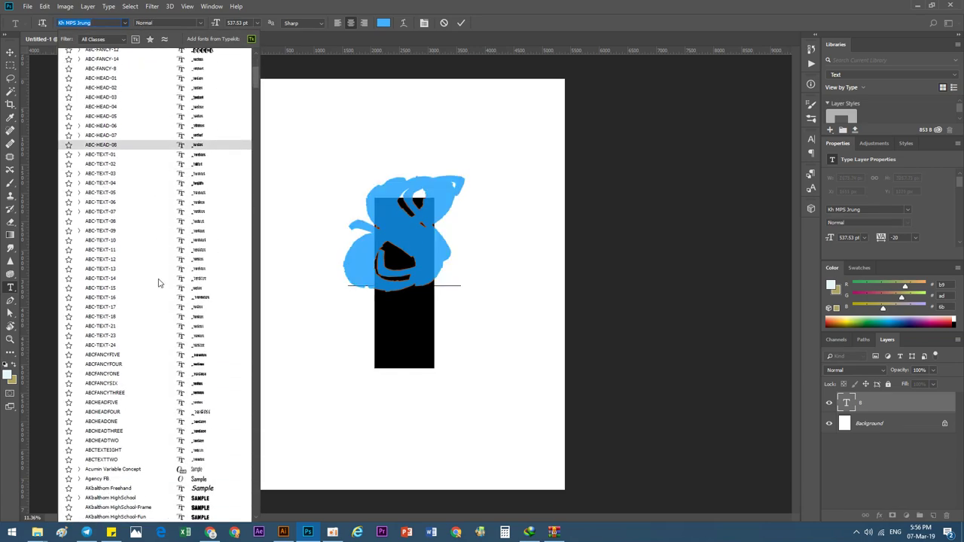
scroll(159, 293, down, 1)
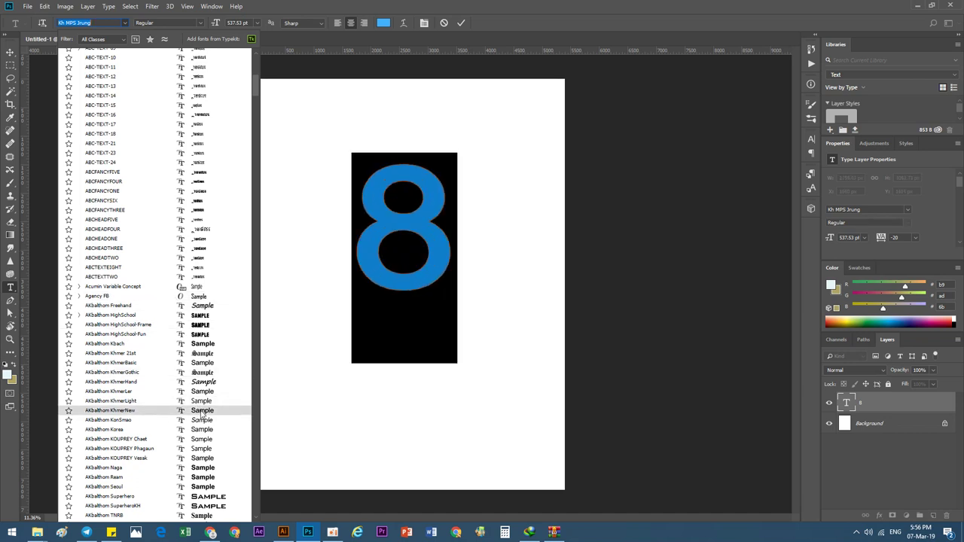
click(200, 411)
Align the 8 to the page's horizontal centre and nudge it up to X 1786 px, Y 1350 px
click(11, 53)
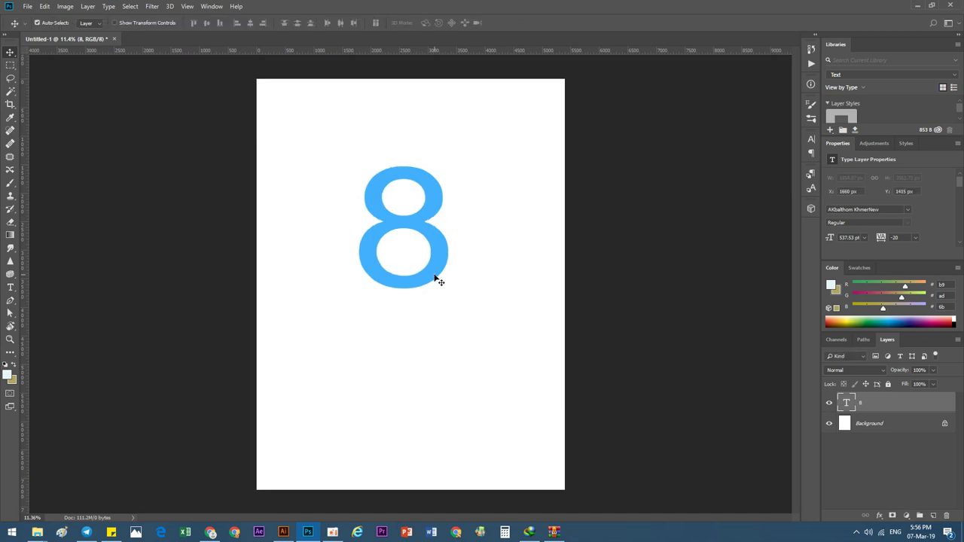
drag(437, 271, 447, 268)
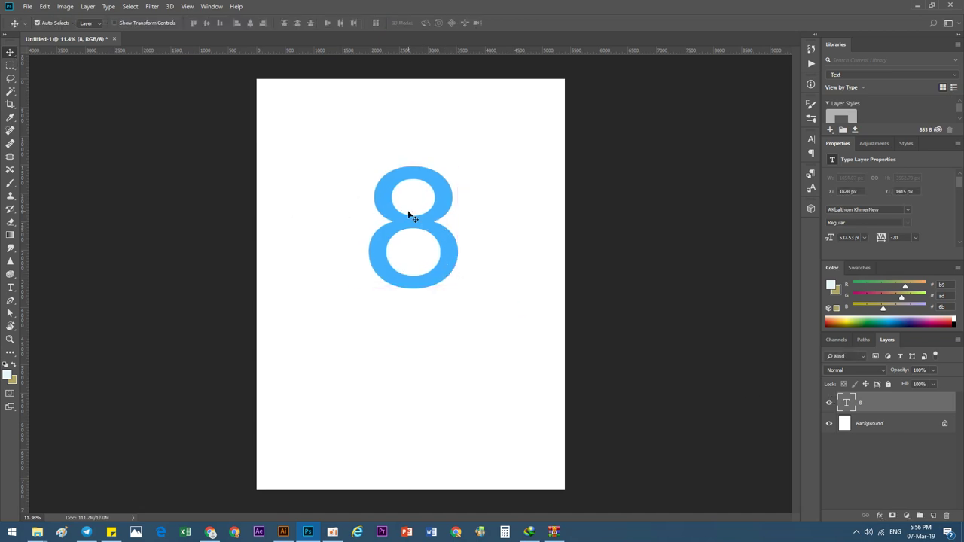
drag(409, 216, 412, 217)
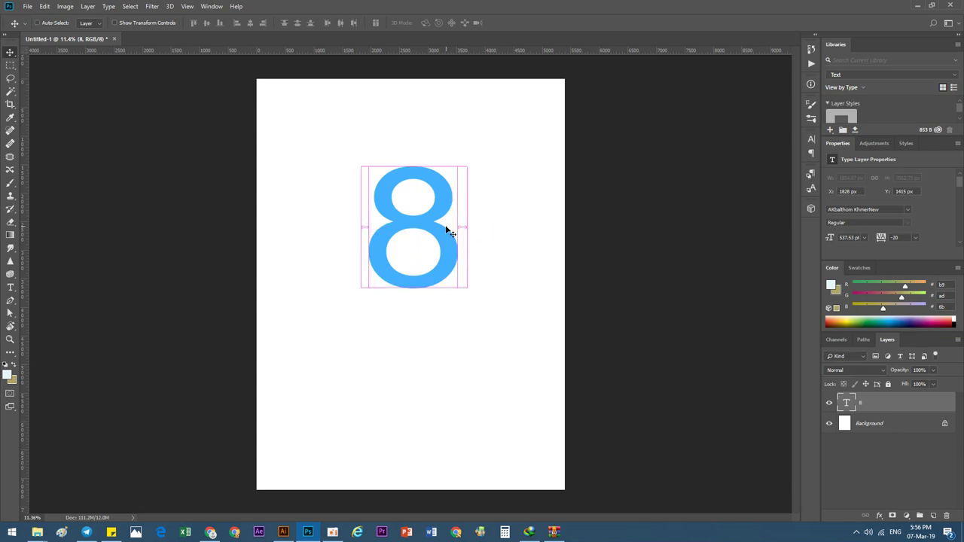
key(ctrl+a)
click(251, 22)
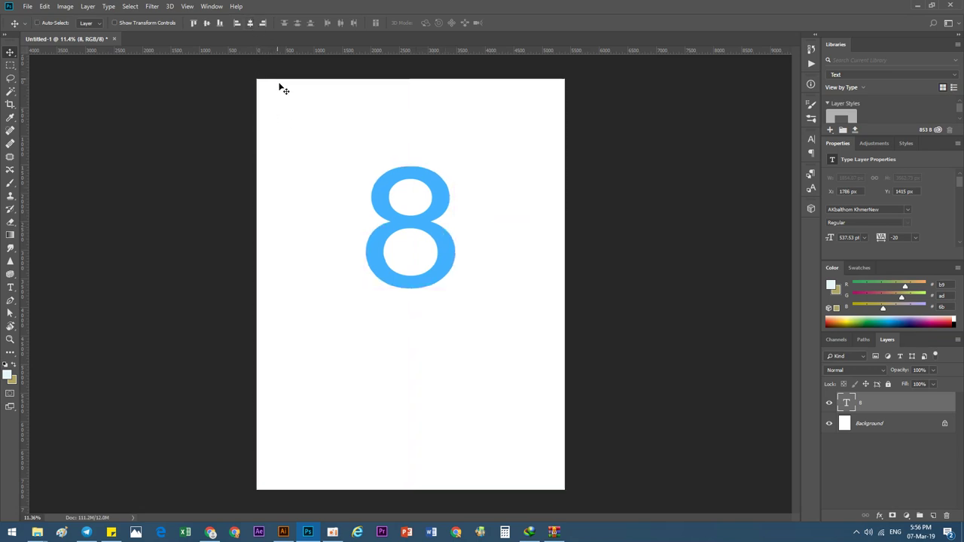
drag(427, 223, 425, 217)
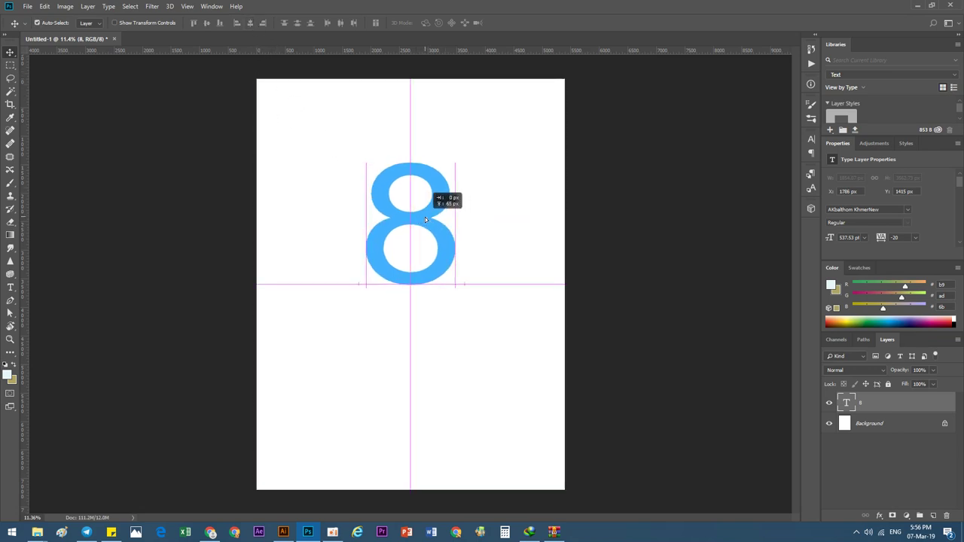
click(390, 357)
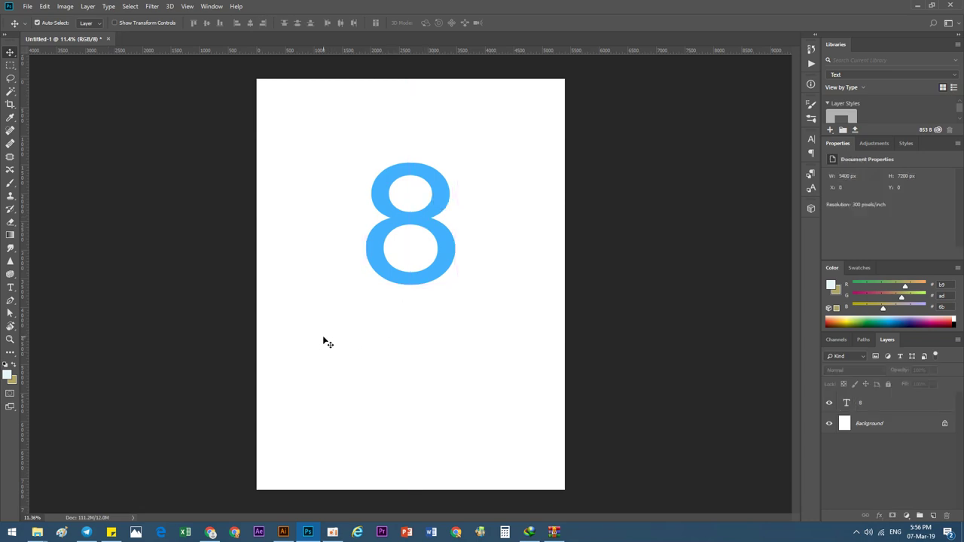
click(443, 230)
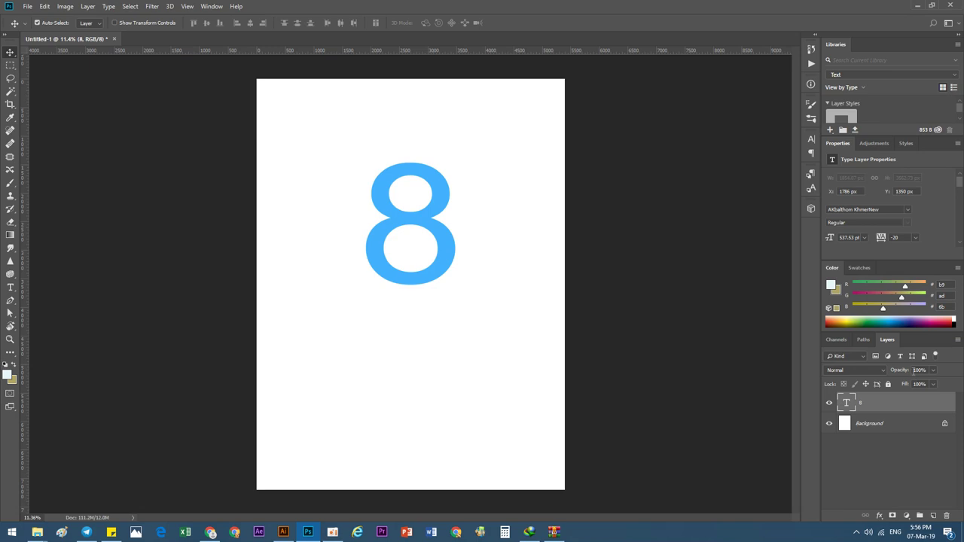
mouse_move(907, 387)
mouse_down()
mouse_move(838, 388)
mouse_move(934, 392)
mouse_up()
Add an Inner Shadow to the 8: Multiply, 38% opacity, 90°, 25 px distance, 54 px size
click(879, 516)
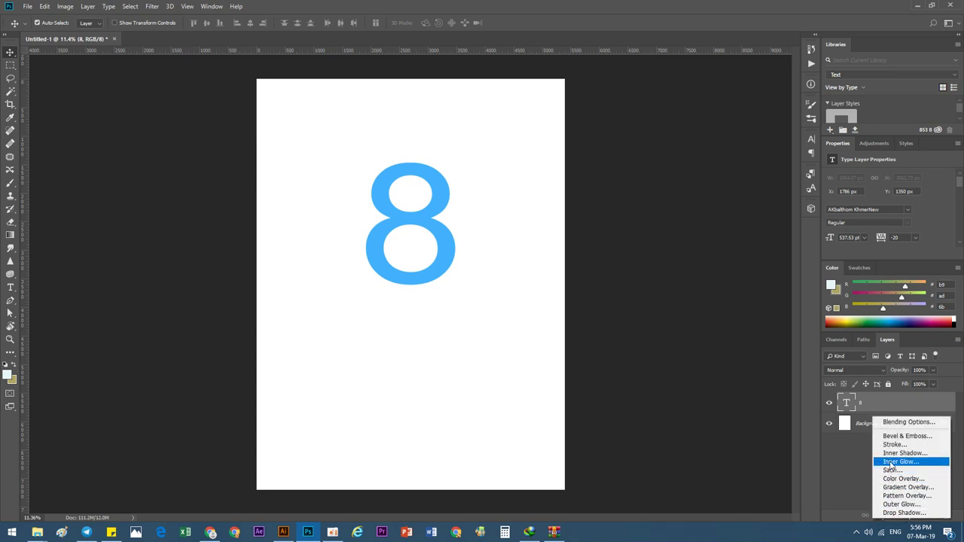
key(Escape)
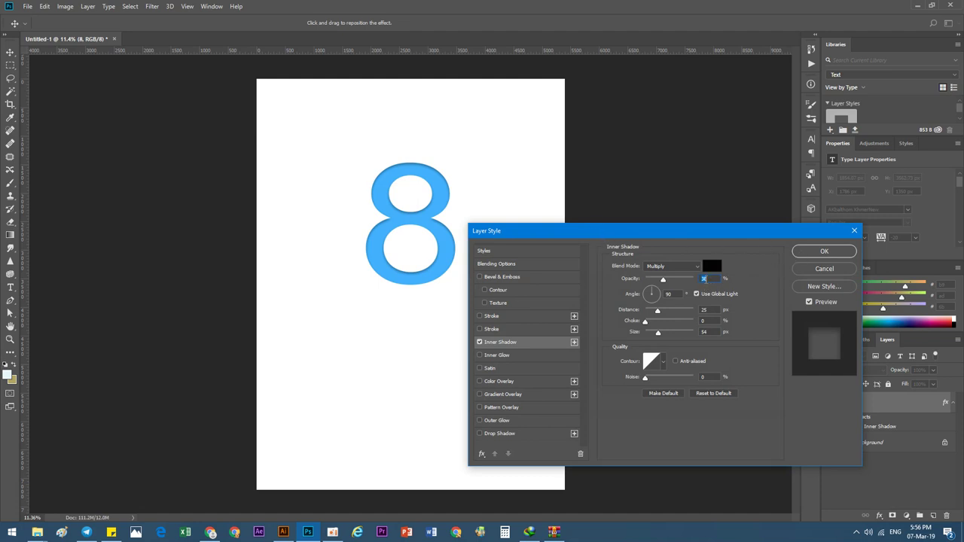
click(693, 267)
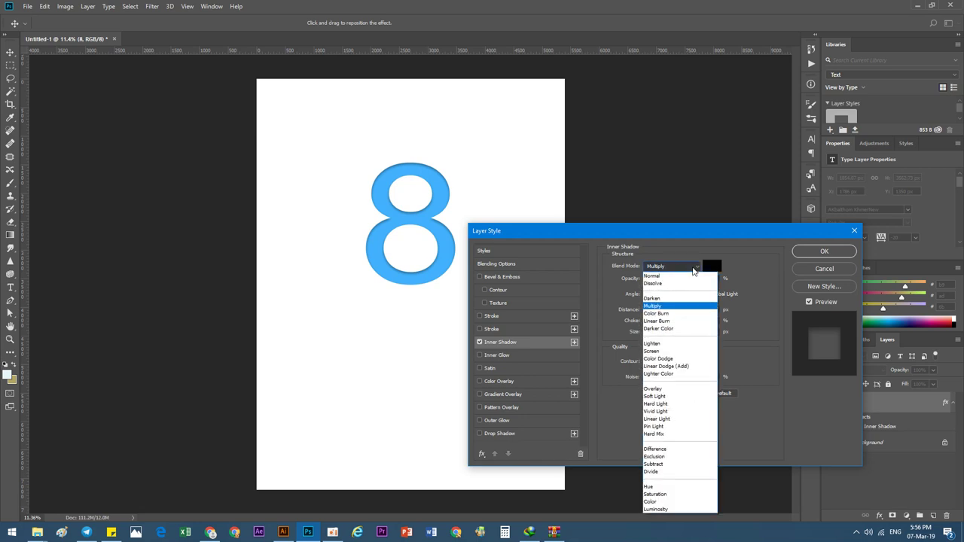
click(694, 268)
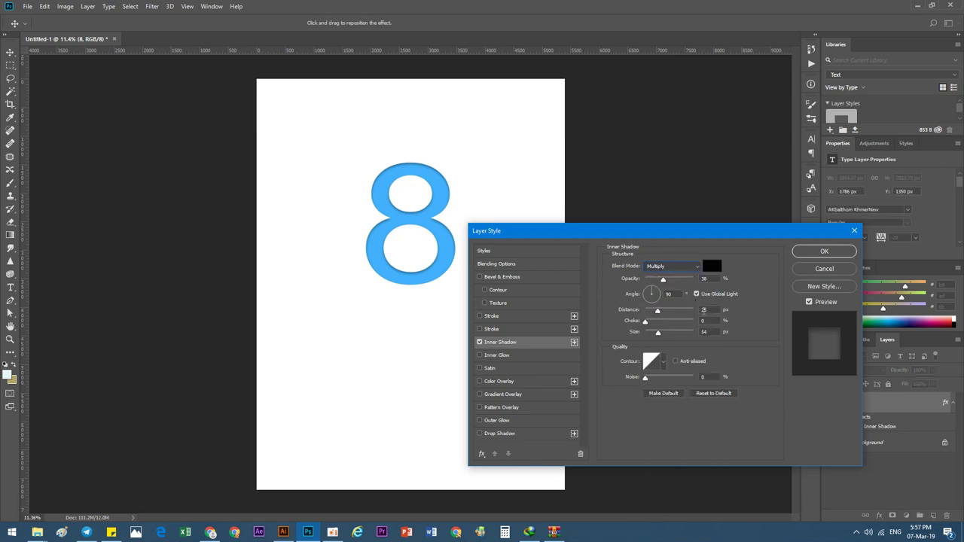
click(712, 322)
click(710, 334)
click(824, 251)
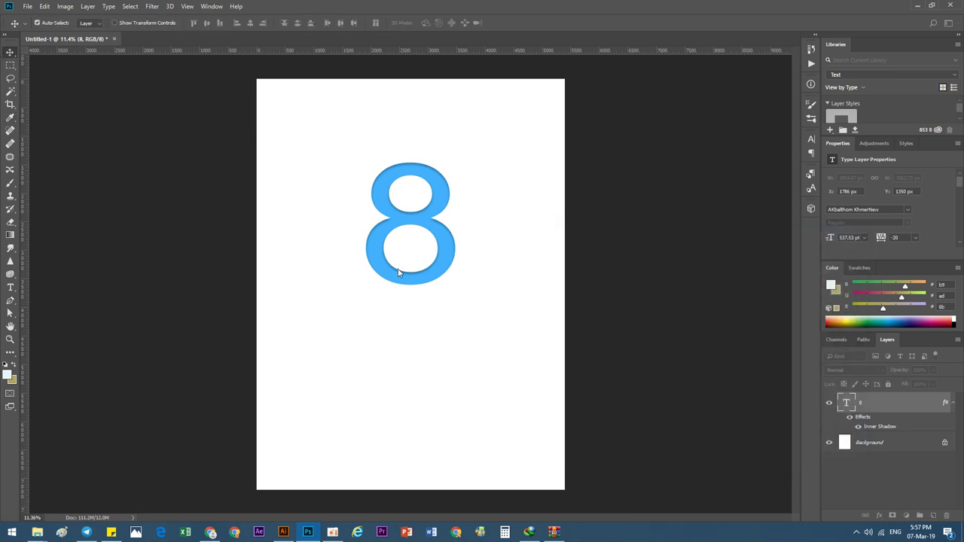
Type 'International Women Day' on a new text layer below the 8
key(t)
click(366, 395)
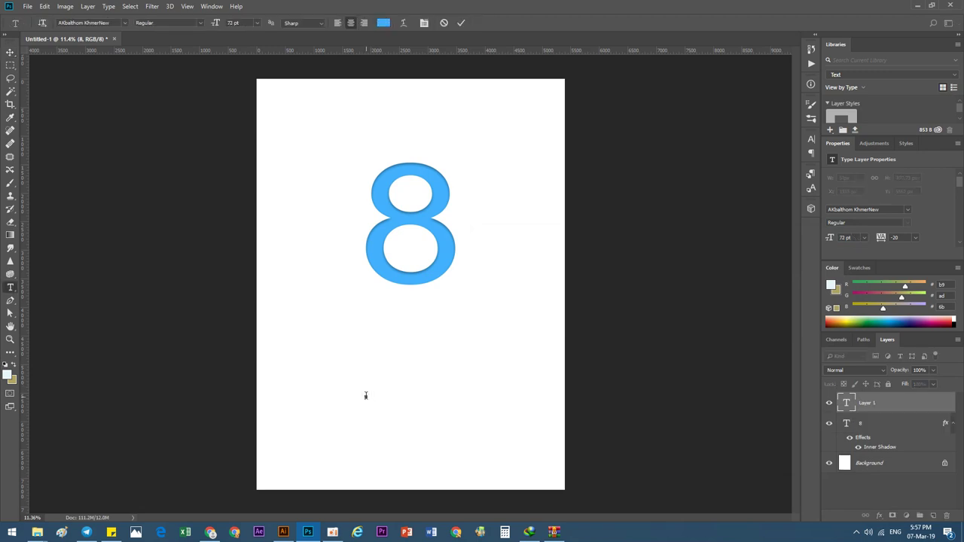
text(In)
text(ternational )
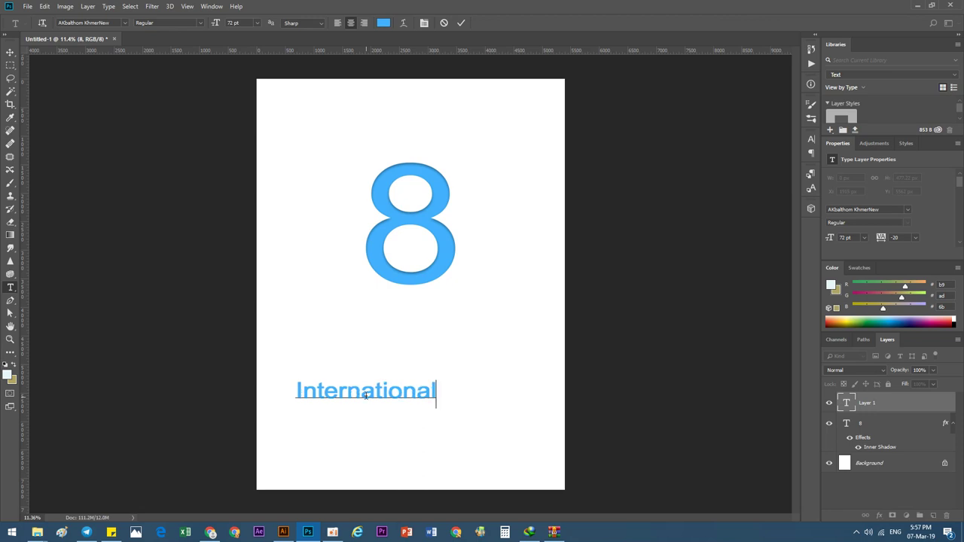
text(Wo)
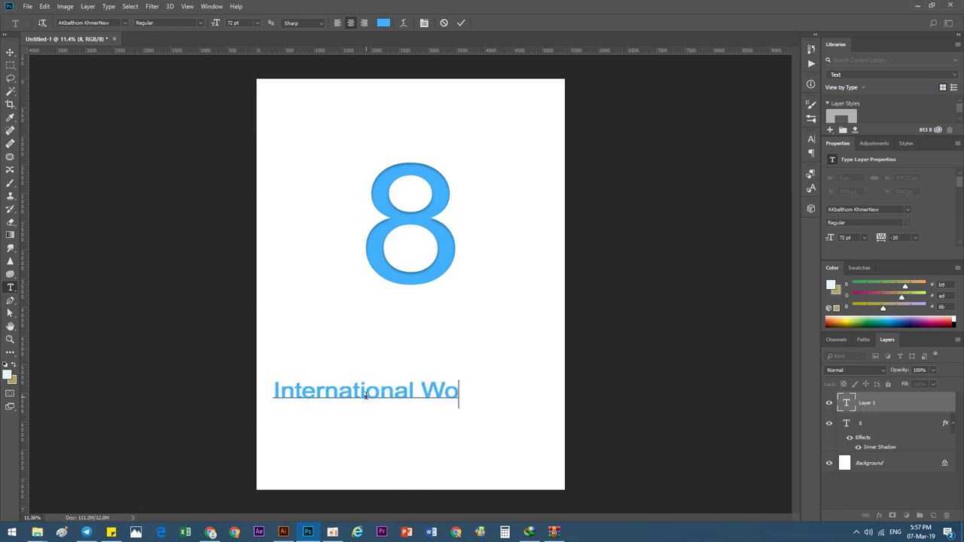
text(m)
key(BackSpace)
text(men)
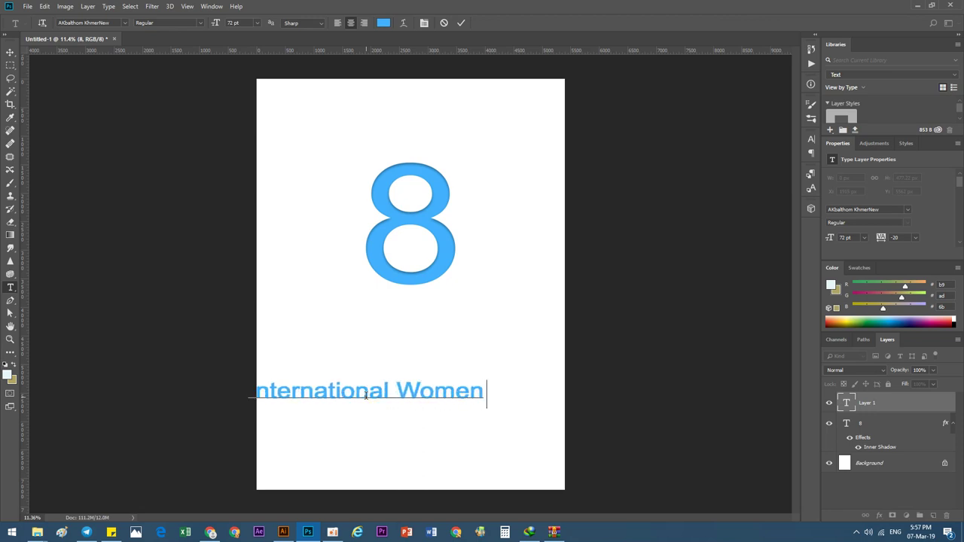
text( Day)
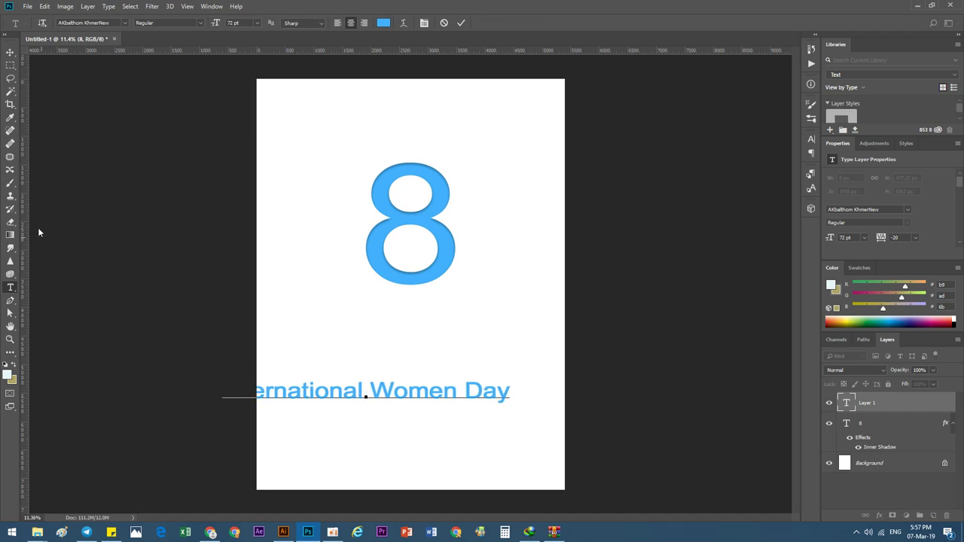
click(10, 51)
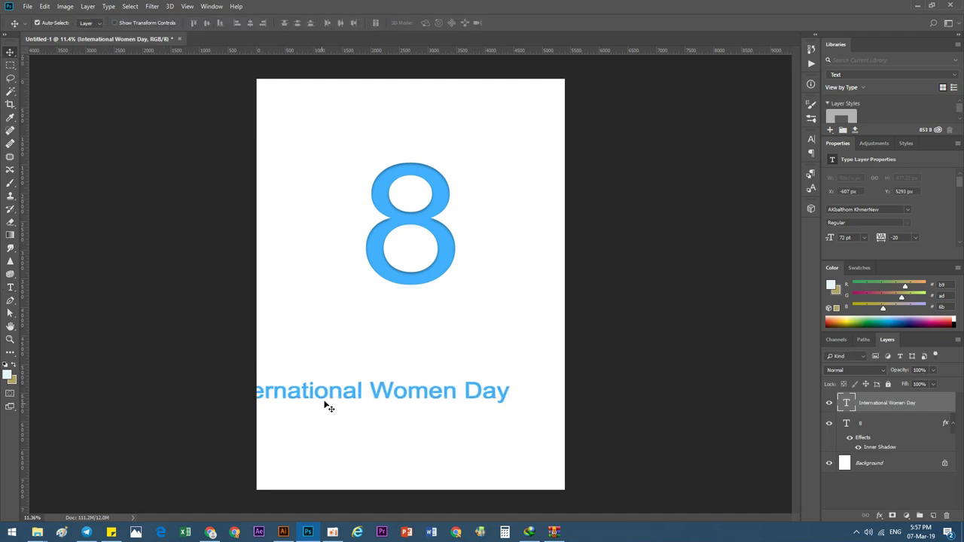
Move the title line to the top above the 8 and shrink it to 42.84 pt
mouse_move(327, 403)
mouse_down()
mouse_move(399, 179)
mouse_move(389, 99)
mouse_up()
key(ctrl+t)
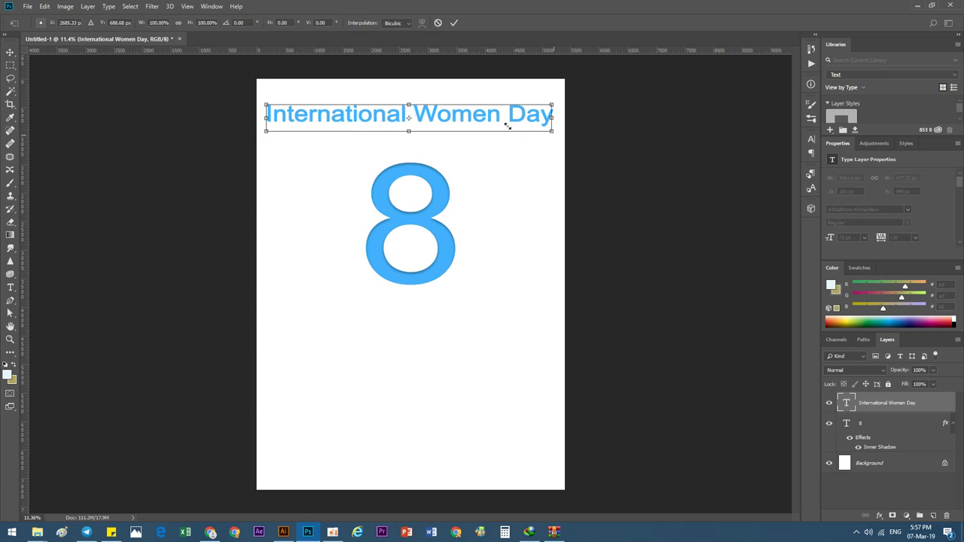
mouse_move(554, 133)
mouse_down()
mouse_move(438, 122)
mouse_move(383, 105)
mouse_up()
key(Return)
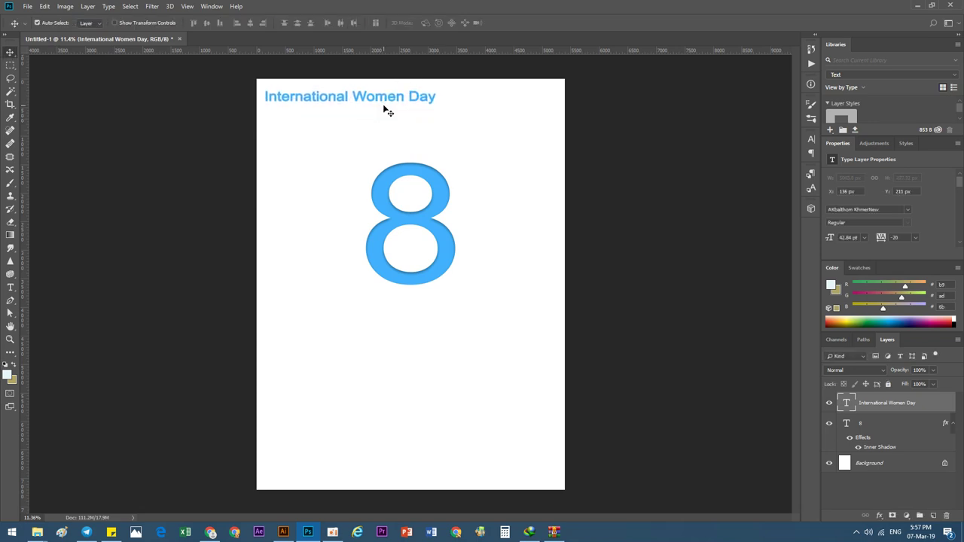
Set the title's font to AKbalthom KhmerLight
click(811, 139)
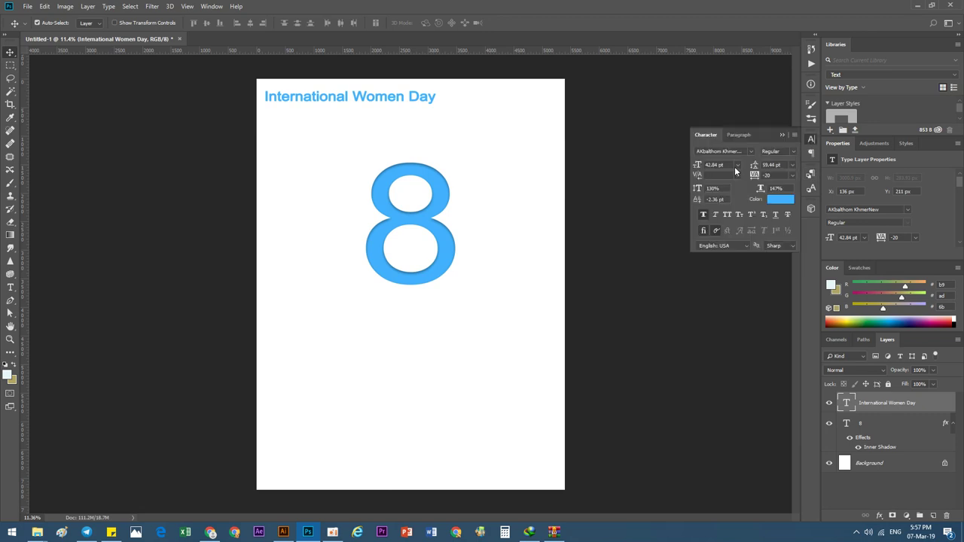
click(739, 152)
key(Down)
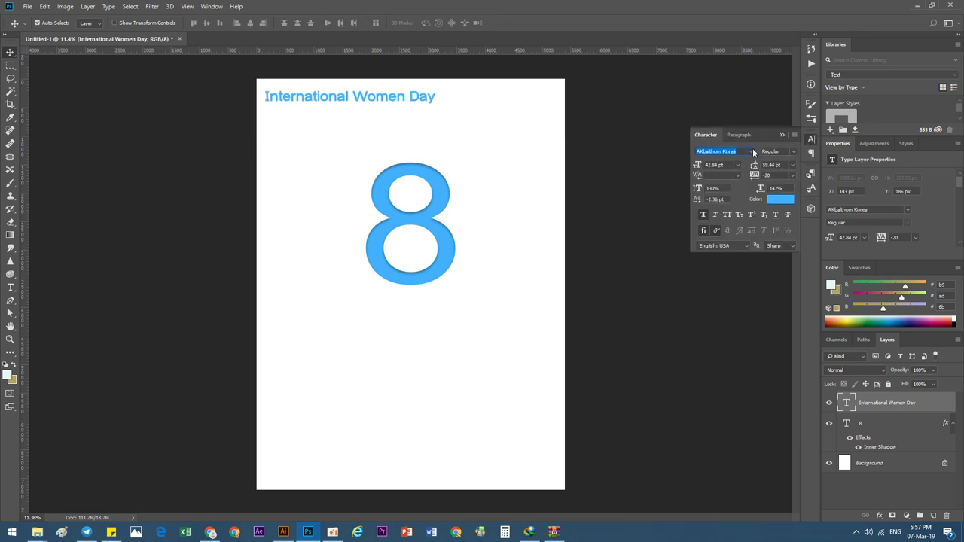
click(752, 151)
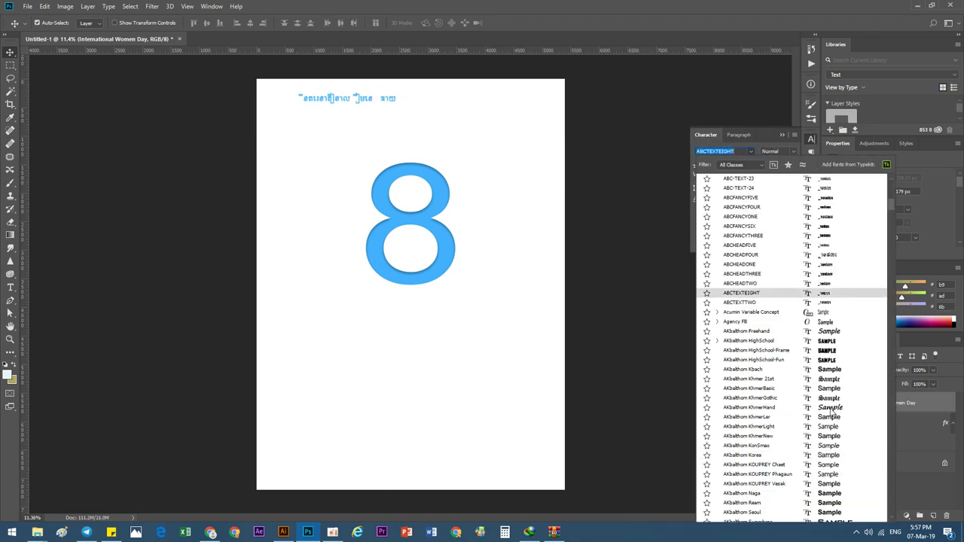
click(829, 427)
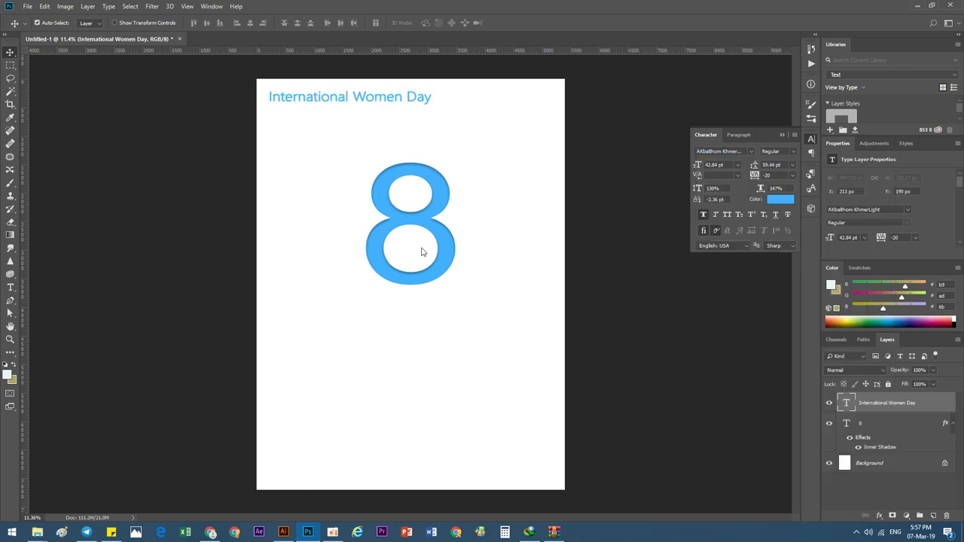
Recolour the title text dark grey
click(780, 199)
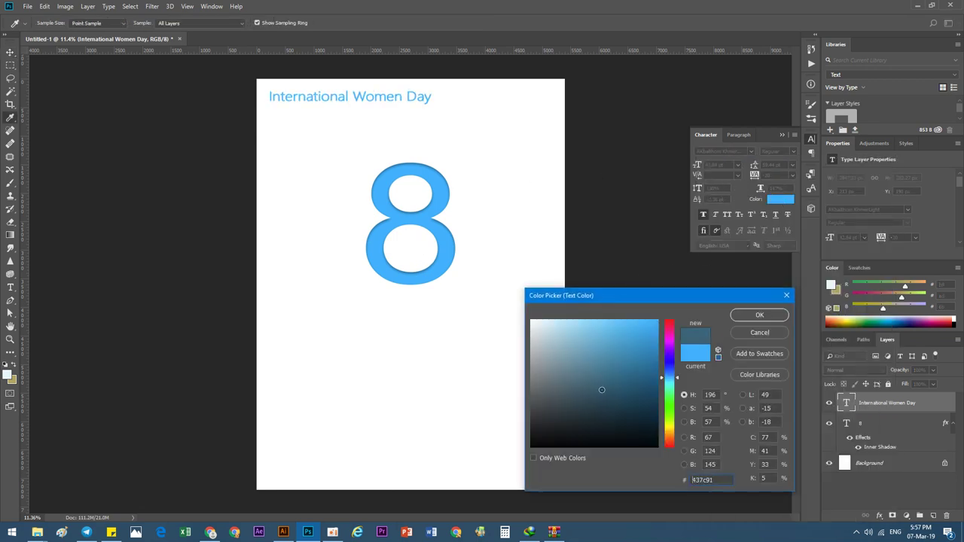
drag(603, 383, 508, 425)
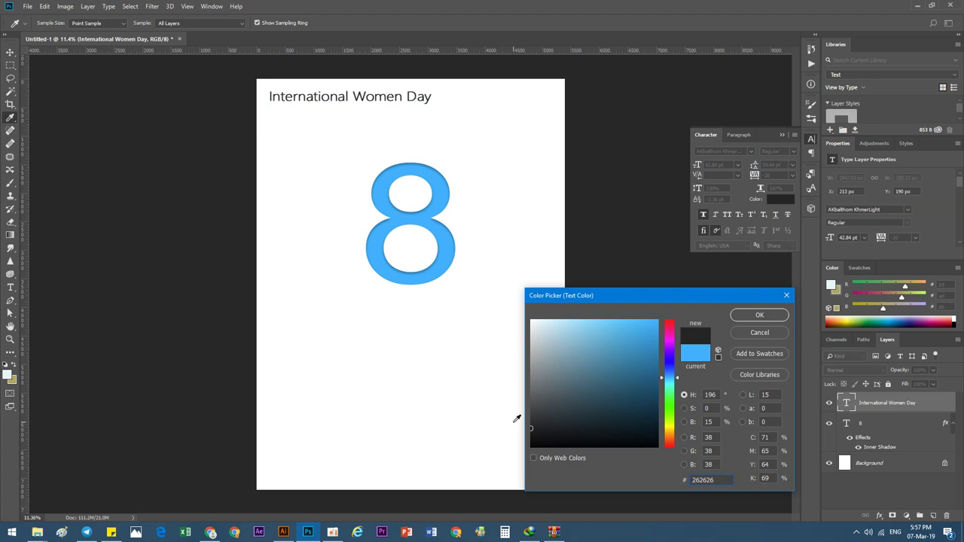
mouse_move(633, 422)
mouse_down()
mouse_move(517, 394)
mouse_move(510, 404)
mouse_up()
click(759, 315)
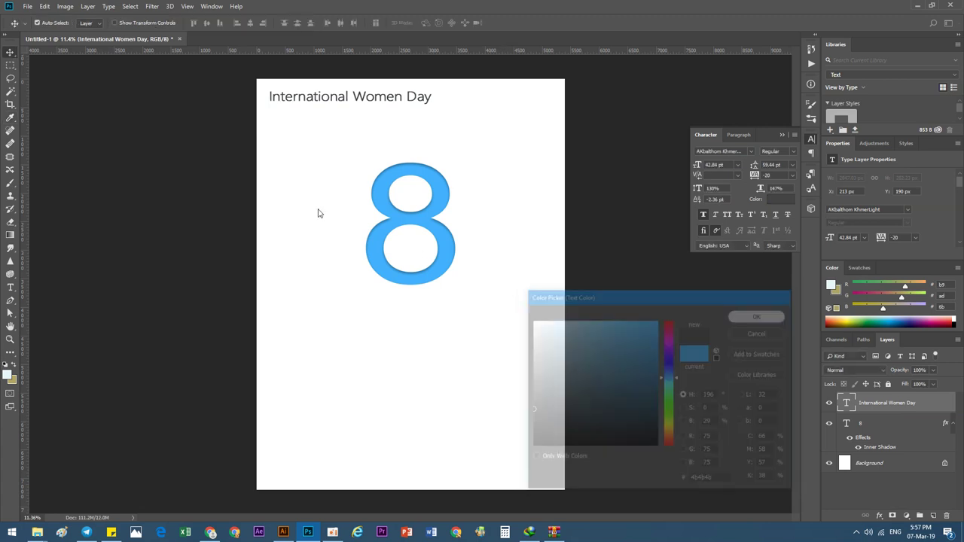
Shrink the title slightly, to about 90%
key(ctrl+t)
scroll(407, 198, up, 1)
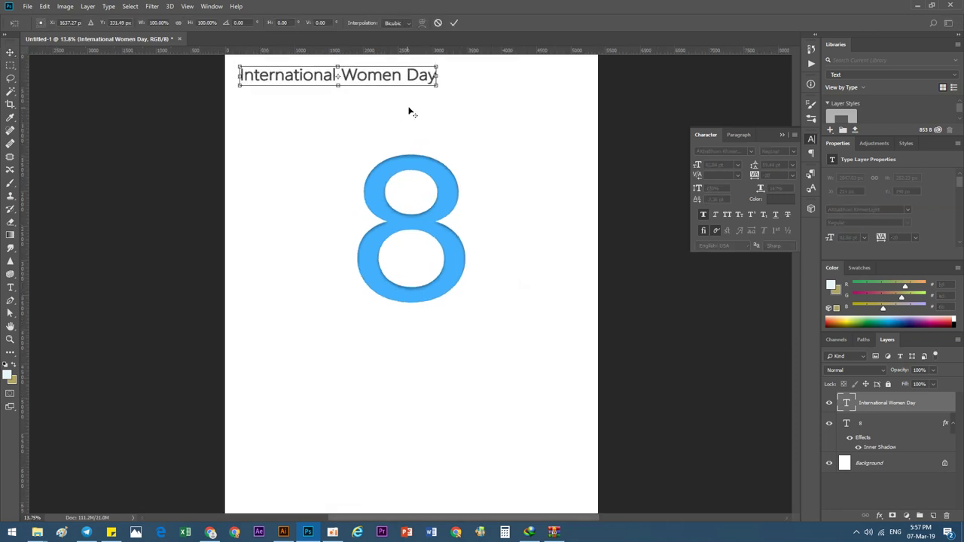
drag(436, 88, 414, 84)
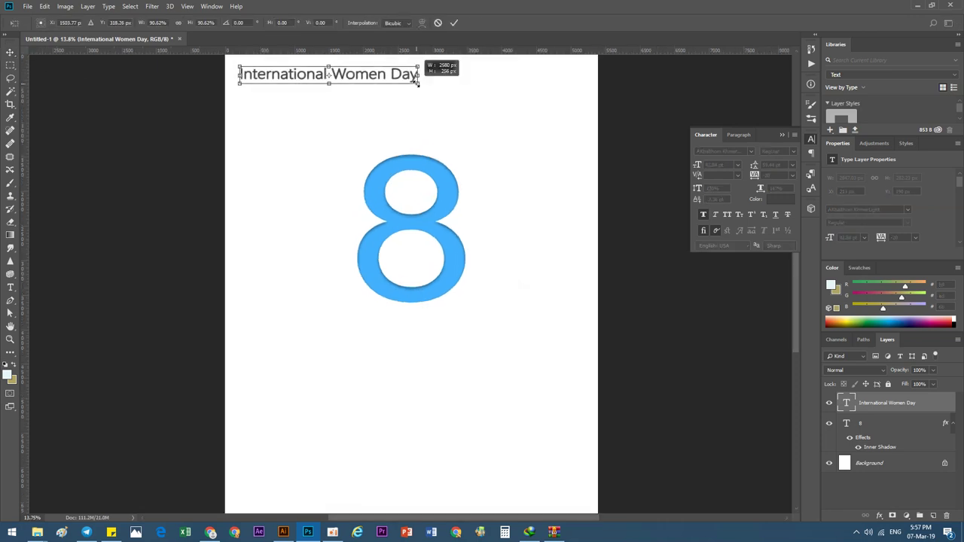
Centre the title horizontally on the page and lower it to Y 342 px
click(454, 23)
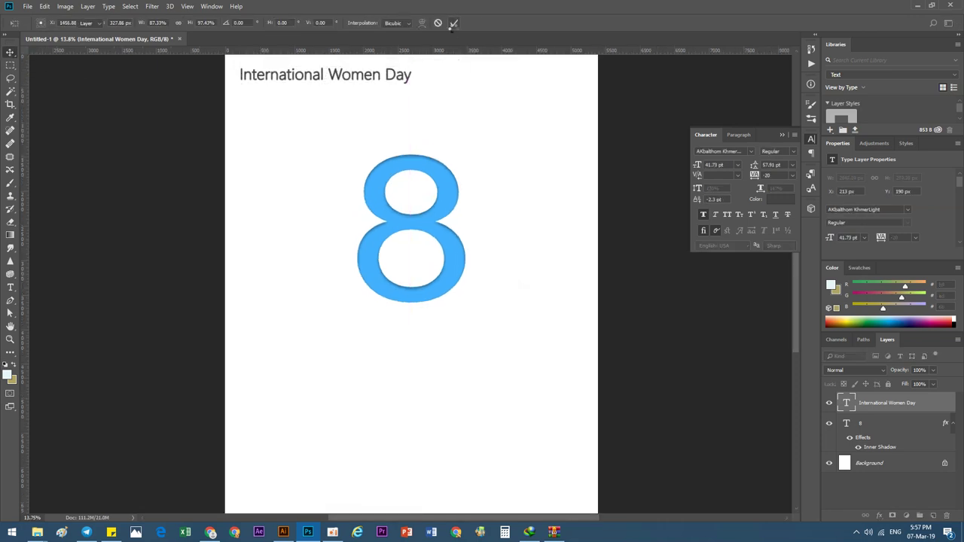
scroll(380, 112, down, 1)
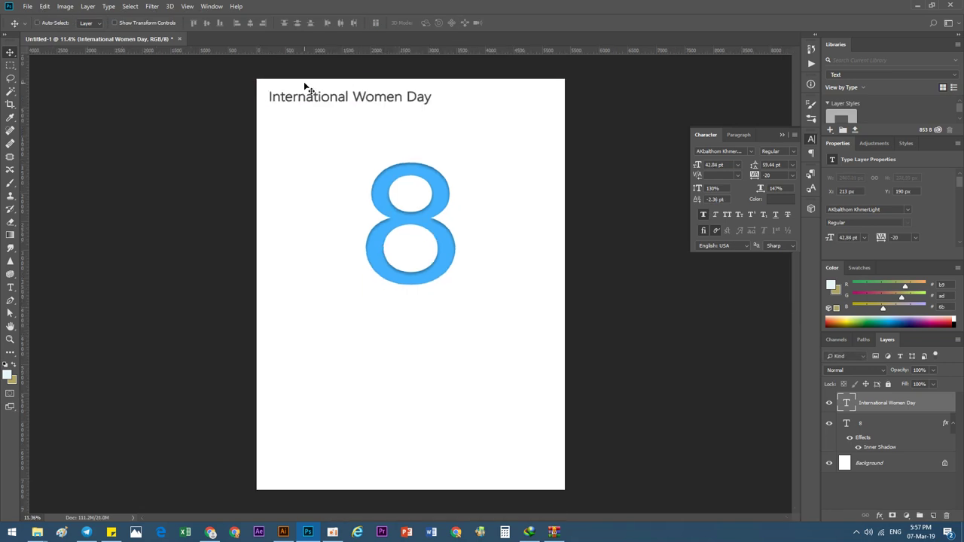
key(ctrl+a)
click(249, 23)
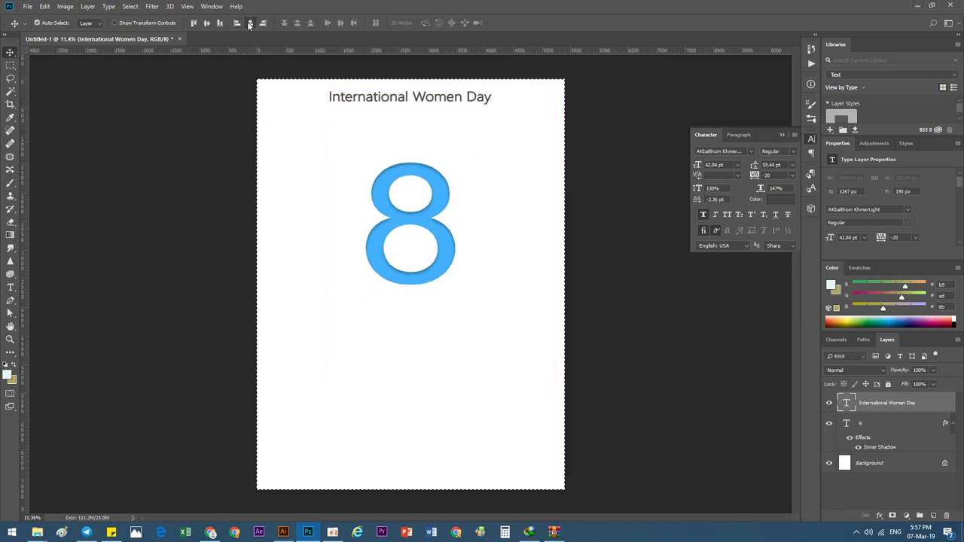
key(ctrl+d)
key(shift+Down)
key(shift+Down)
key(shift+Down)
key(shift+Down)
key(shift+Down)
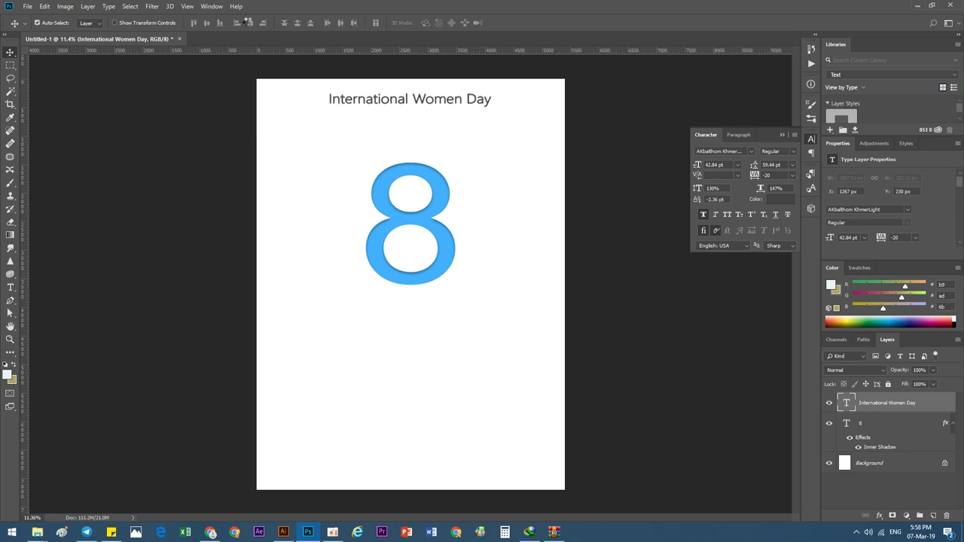
key(shift+Down)
key(shift+Down)
key(shift+Down)
key(shift+Down)
key(shift+Down)
key(shift+Down)
key(shift+Down)
key(shift+Down)
key(shift+Down)
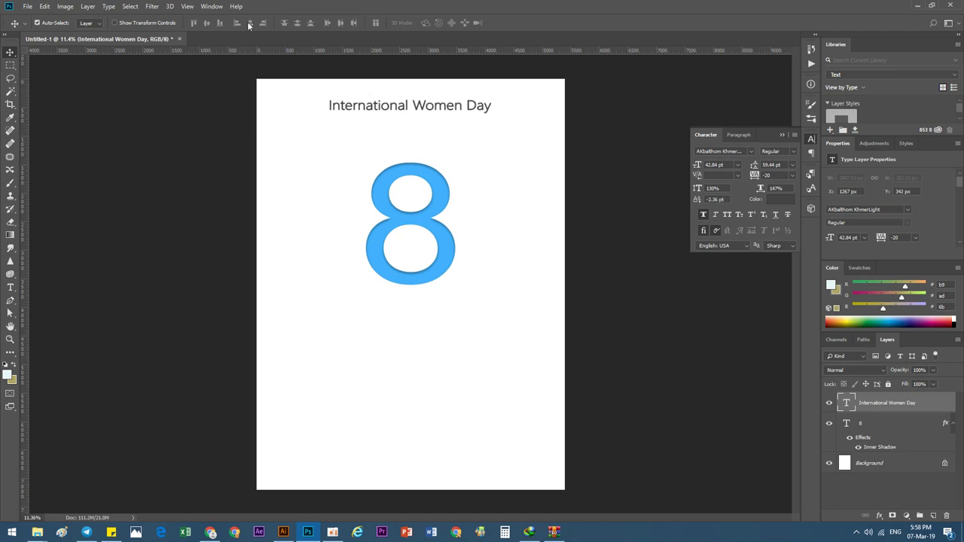
key(shift+Down)
key(shift+Down)
key(shift+Down)
key(shift+Down)
key(shift+Down)
key(shift+Down)
key(shift+Down)
key(shift+Down)
key(shift+Down)
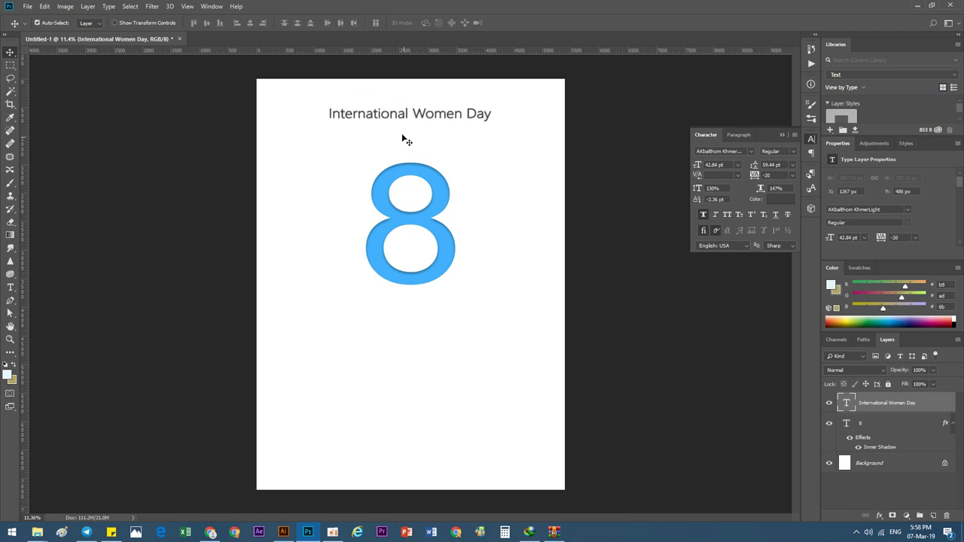
Duplicate the title below the 8 and replace its text with 'March 2019'
drag(397, 116, 391, 316)
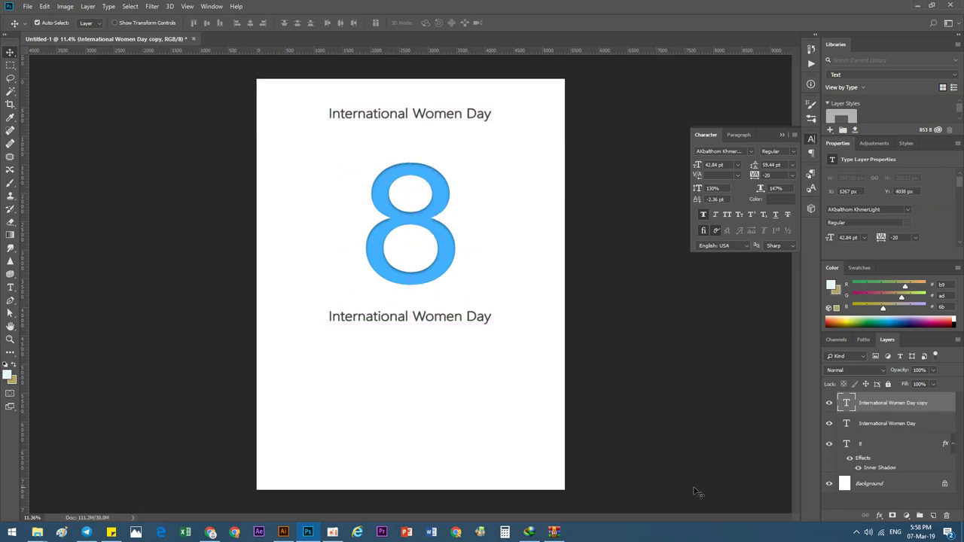
click(111, 532)
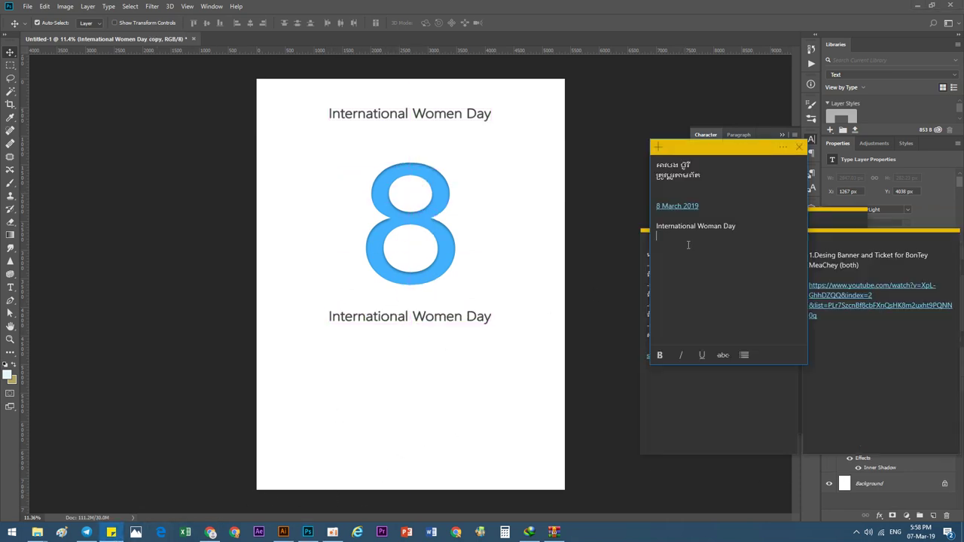
drag(699, 206, 666, 208)
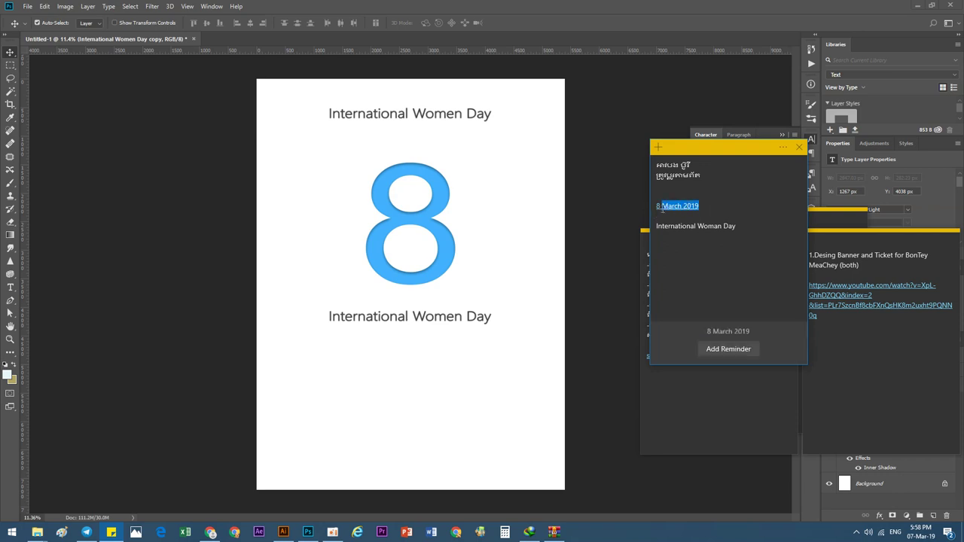
click(466, 387)
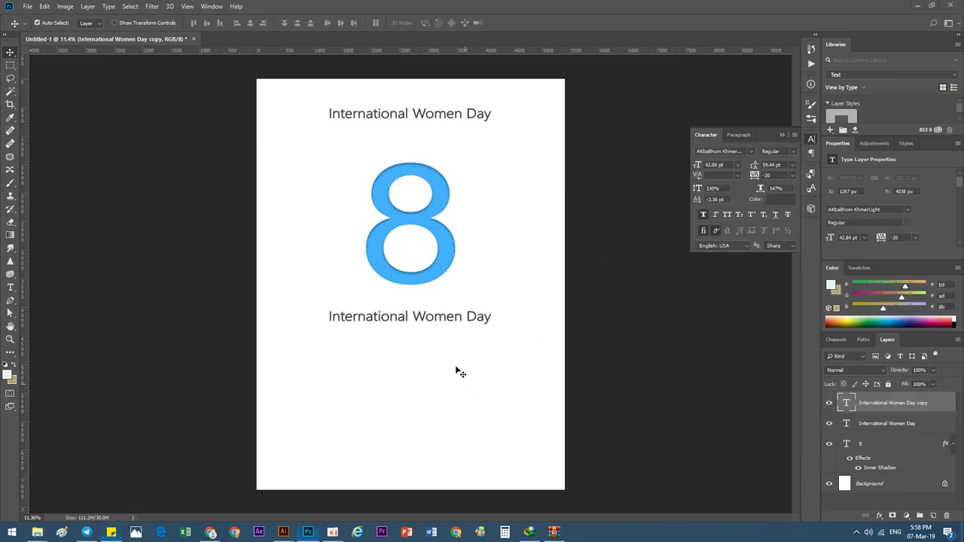
double_click(847, 405)
key(ctrl+v)
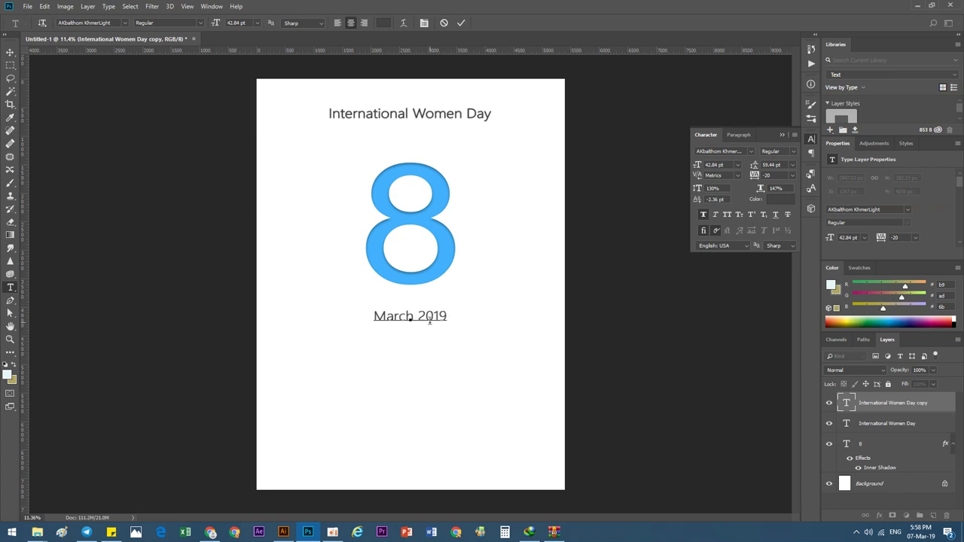
key(ctrl+Return)
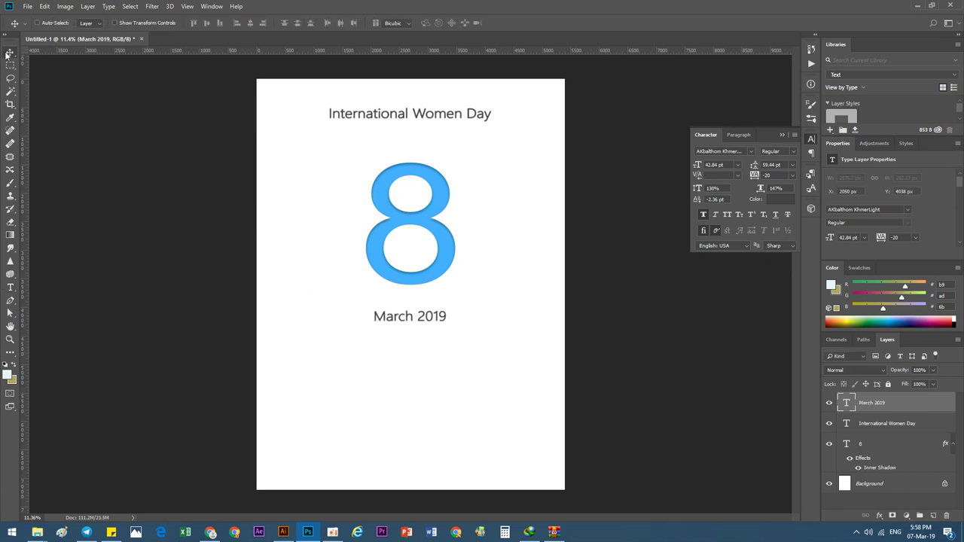
Scale the March 2019 line up to 116.23 pt
key(ctrl+t)
drag(448, 325, 511, 354)
key(Return)
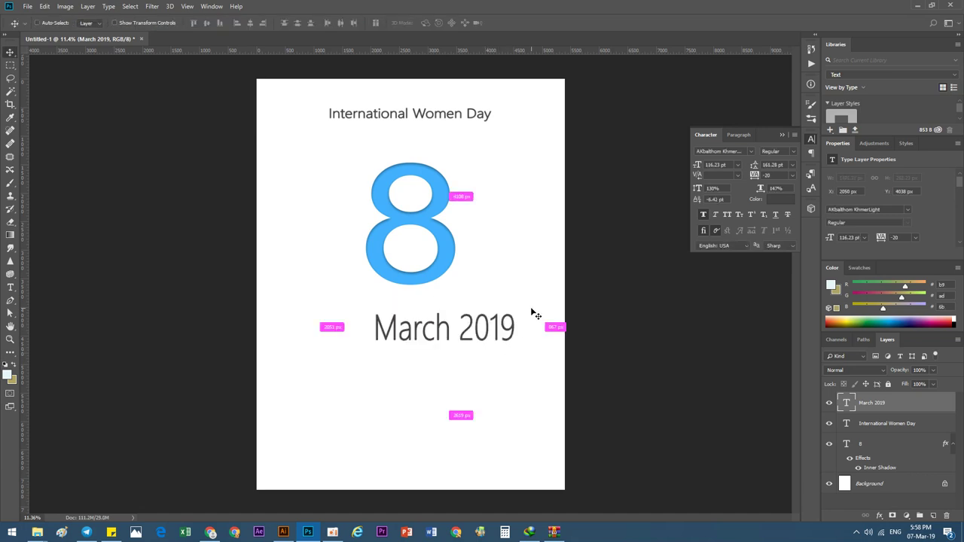
Re-enlarge March 2019 to about 230% and set it in AKbalthom KhmerNew
key(ctrl+z)
key(ctrl+t)
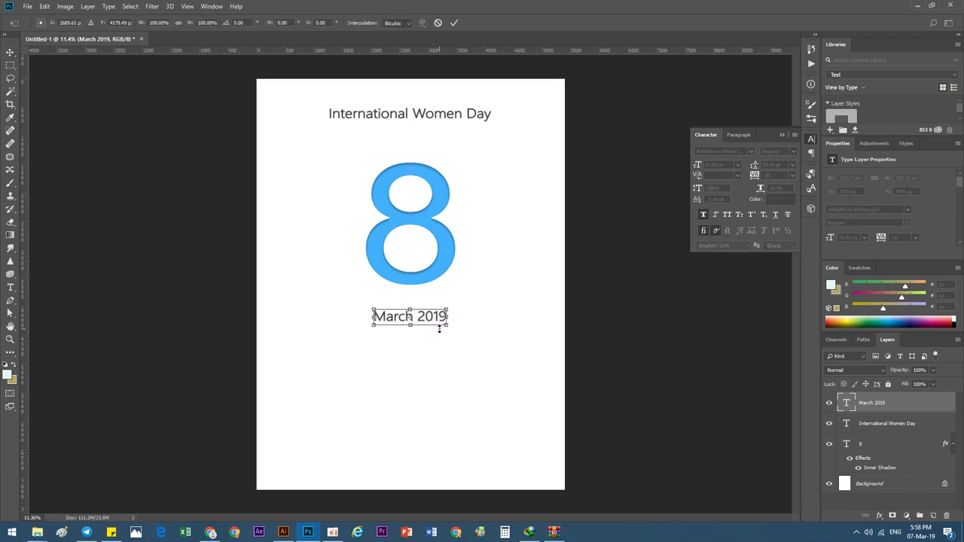
drag(455, 333, 502, 347)
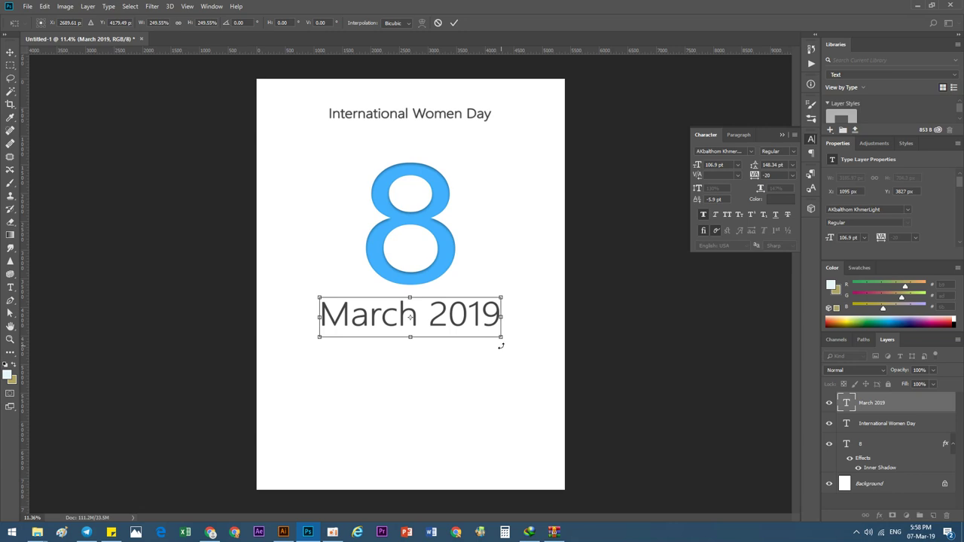
key(Return)
click(750, 152)
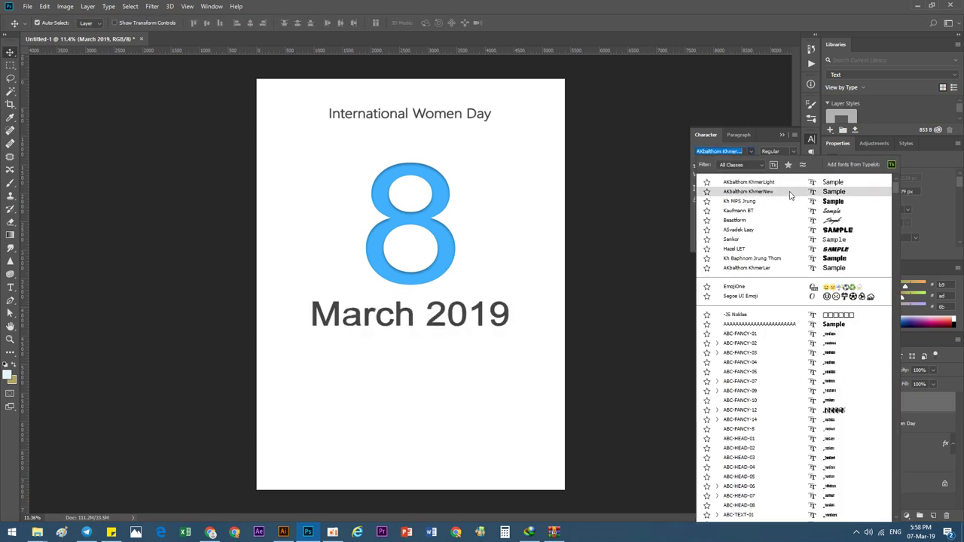
click(771, 192)
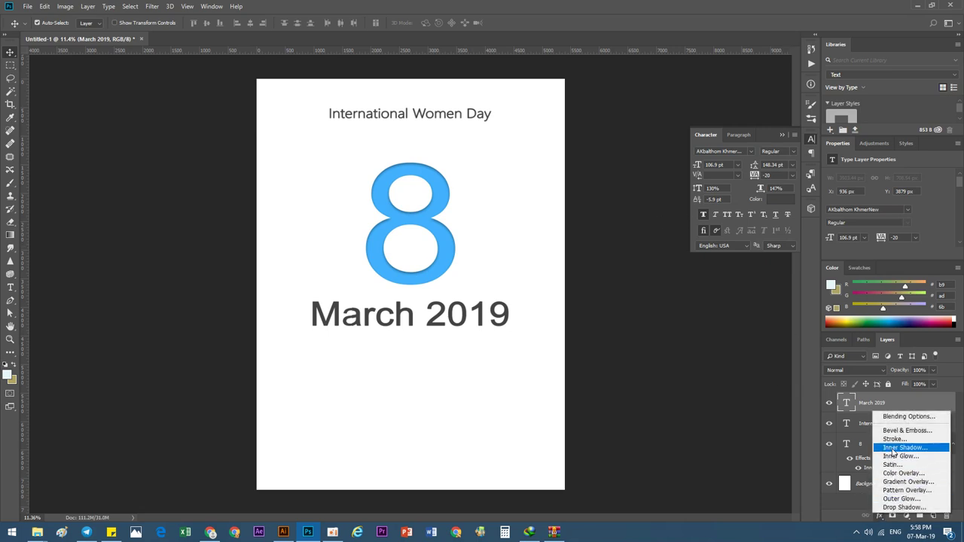
Add an Inner Shadow to March 2019 and colour it the blue sampled from the 8
click(900, 447)
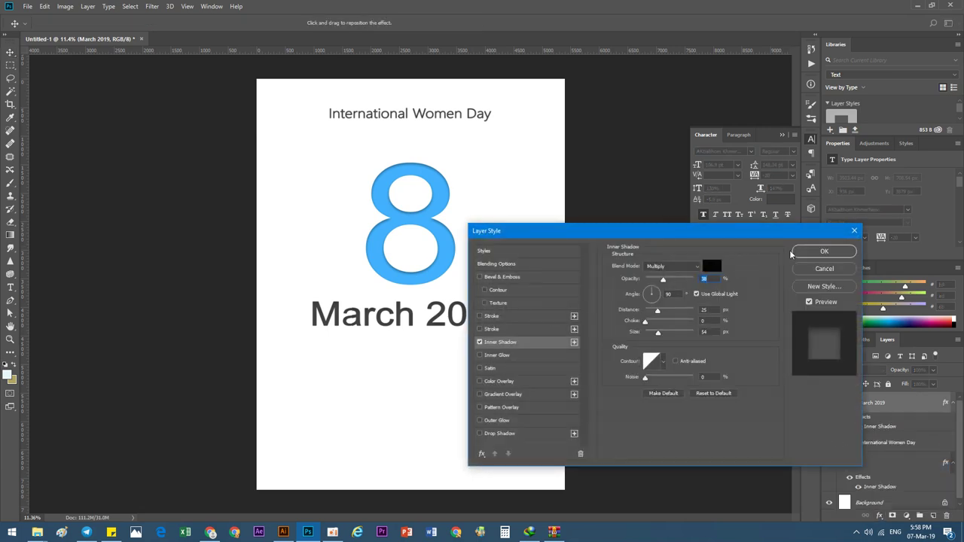
click(824, 251)
click(776, 199)
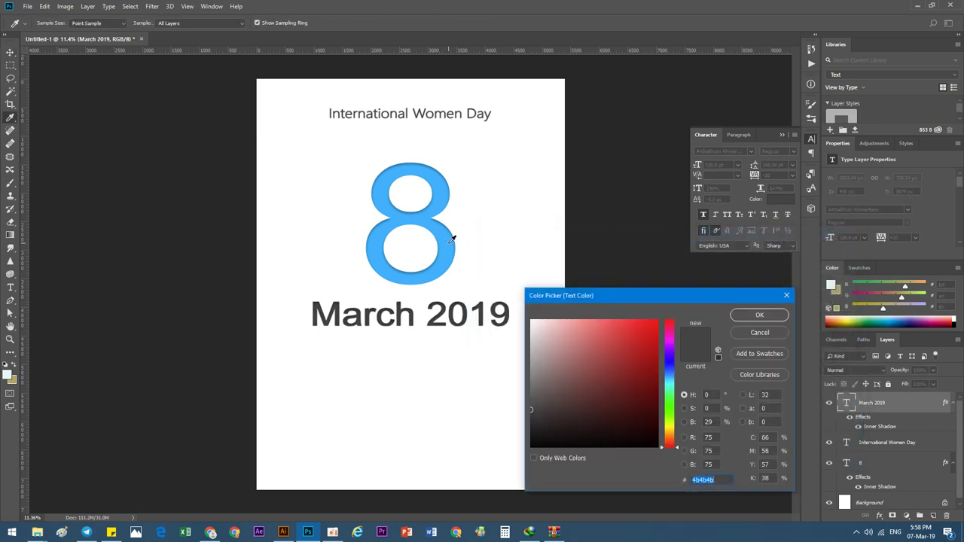
click(451, 235)
click(759, 315)
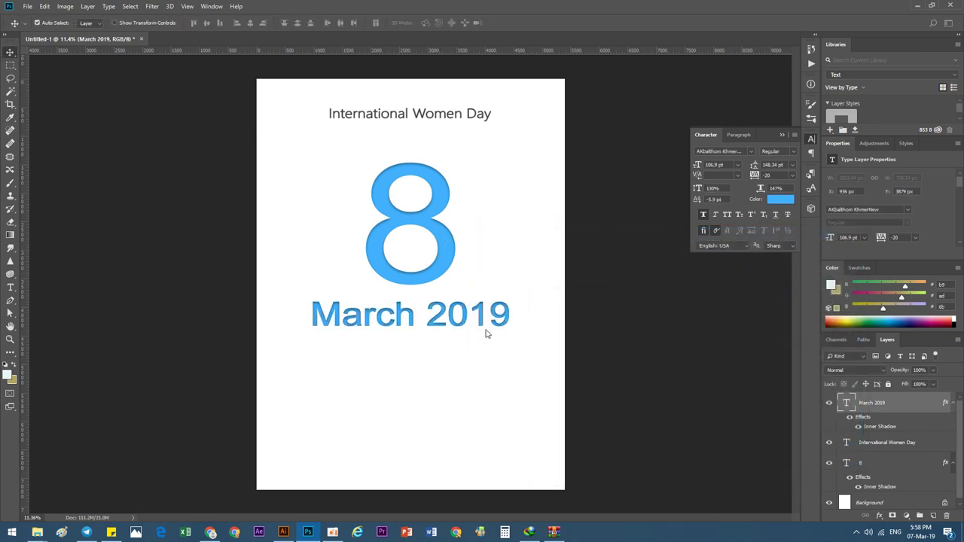
Scale March 2019 down to about 92% and nudge it up slightly
key(ctrl)
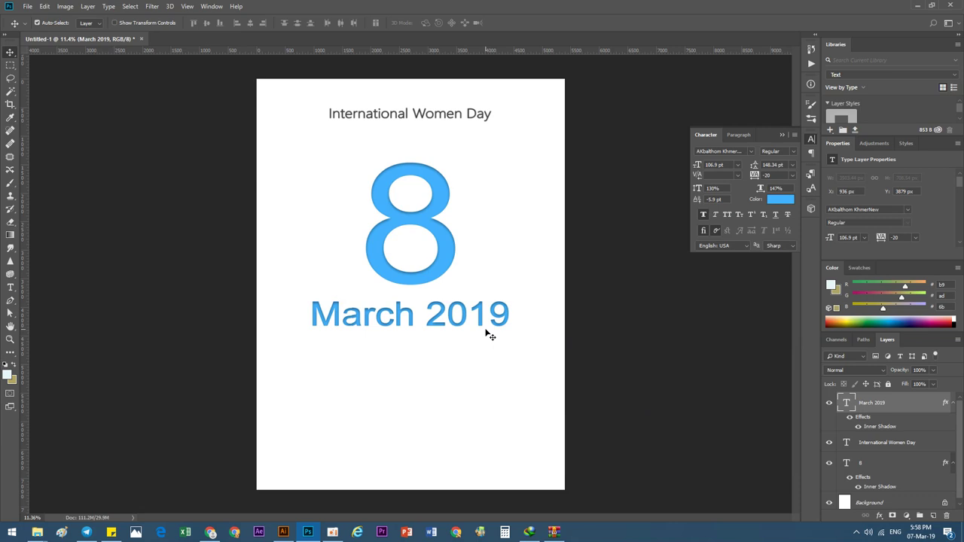
key(ctrl+t)
drag(510, 343, 502, 344)
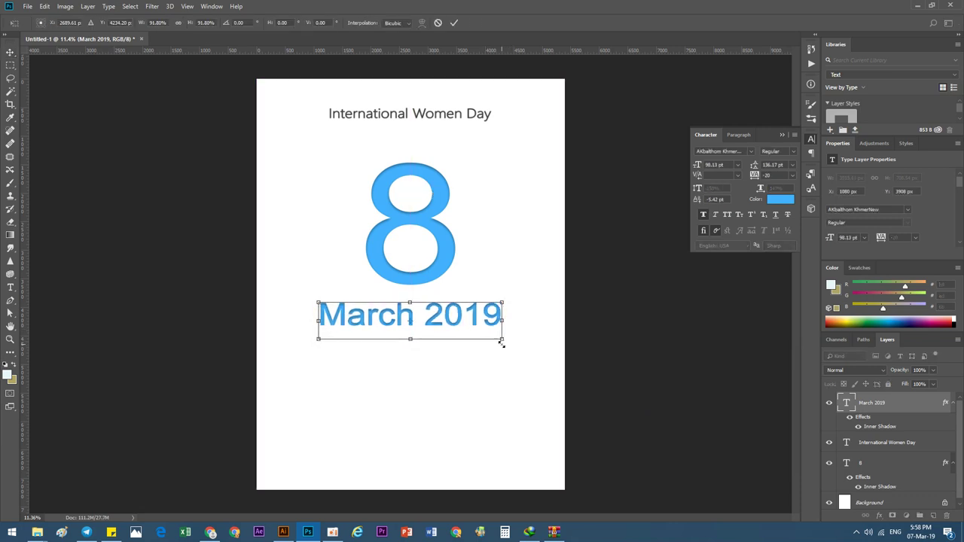
key(Return)
key(Up)
key(Up)
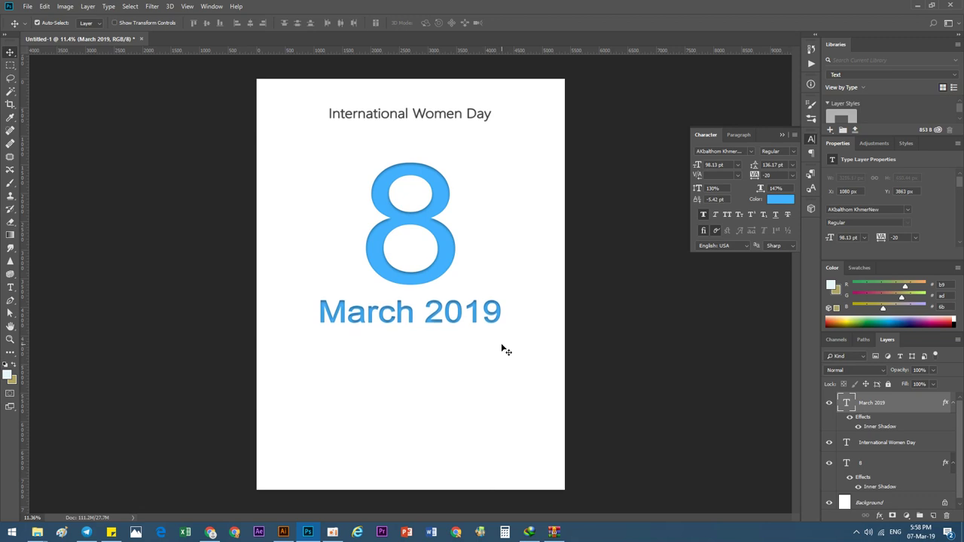
Reposition the title, then move the title, 8 and date lower together
mouse_move(449, 116)
mouse_down()
mouse_move(397, 96)
mouse_move(441, 140)
mouse_up()
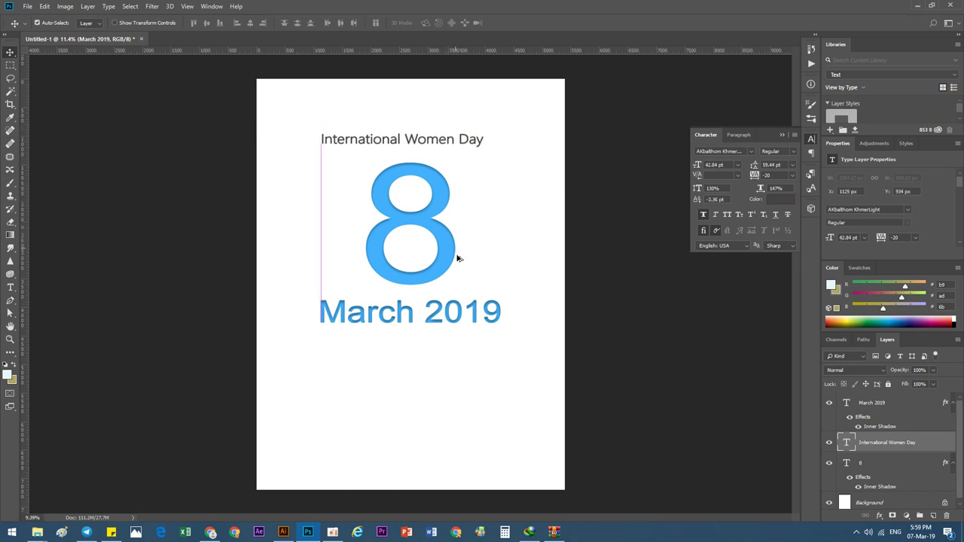
scroll(458, 253, down, 2)
mouse_move(495, 379)
mouse_down()
mouse_move(355, 226)
mouse_move(414, 234)
mouse_move(419, 248)
mouse_up()
click(448, 383)
Nudge March 2019 right and centre the 8 horizontally on the page
drag(441, 346, 443, 347)
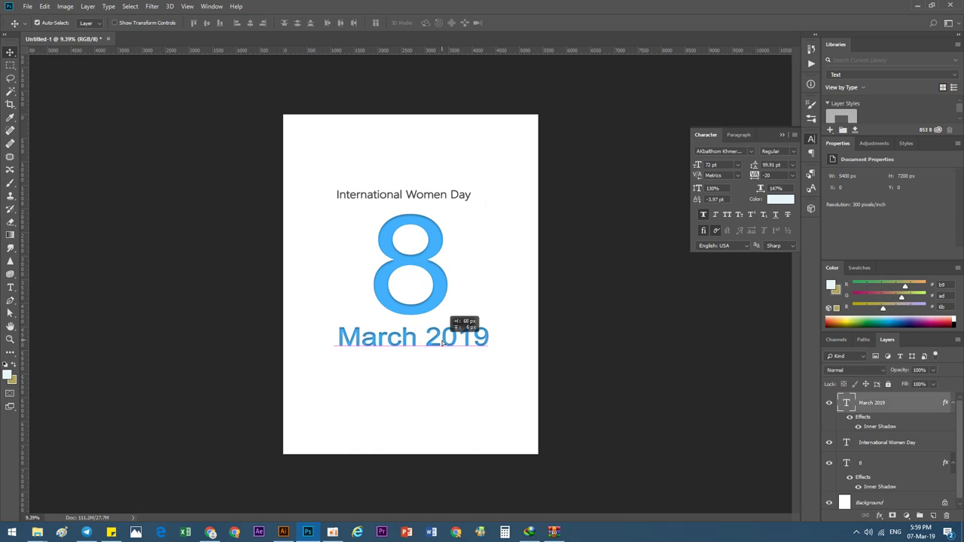
drag(424, 295, 420, 272)
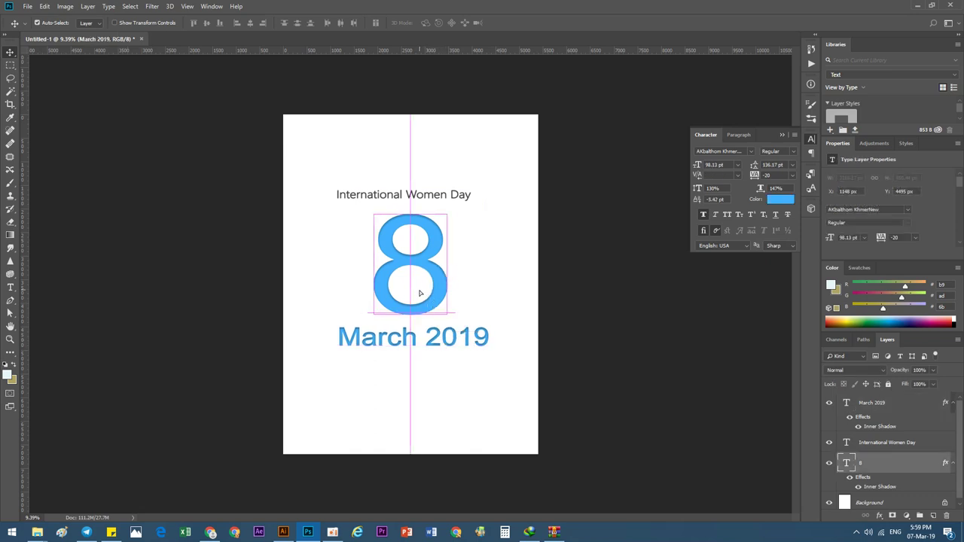
scroll(414, 279, down, 1)
click(419, 383)
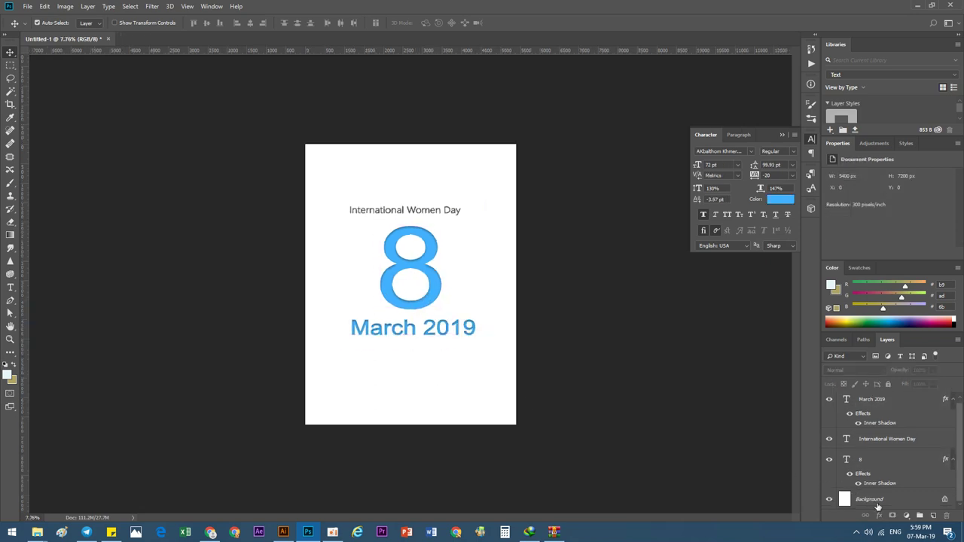
Unlock the Background and give it a reversed radial Gradient Overlay at 73% opacity
click(943, 501)
click(945, 501)
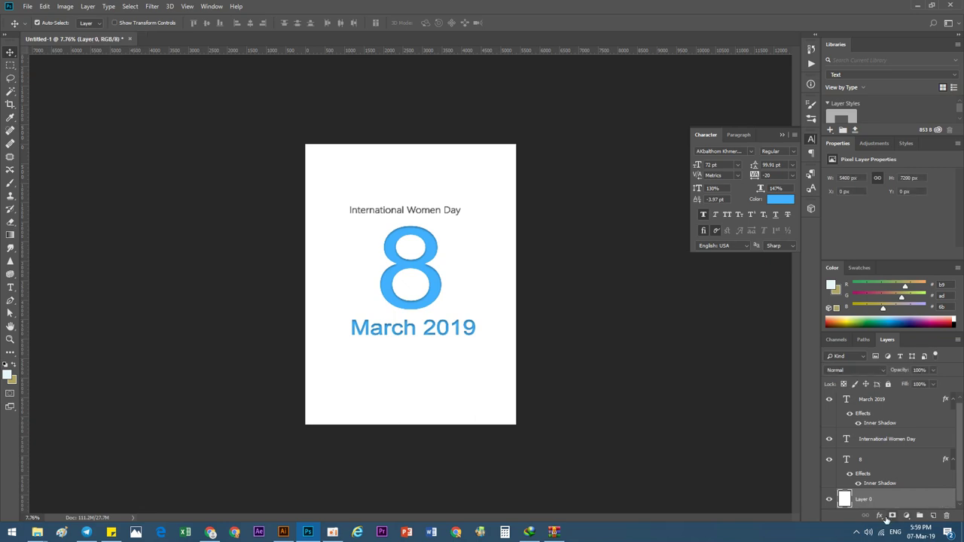
click(879, 516)
click(877, 483)
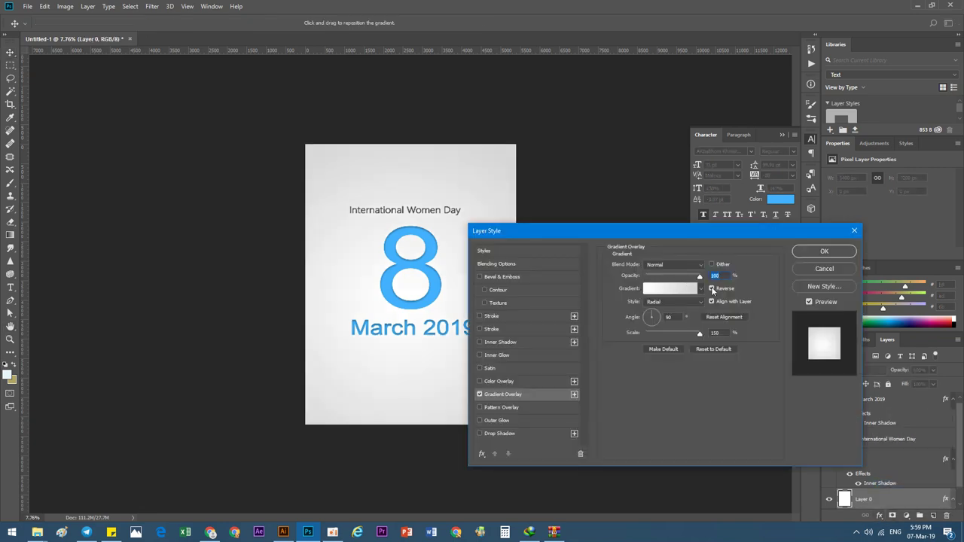
click(684, 302)
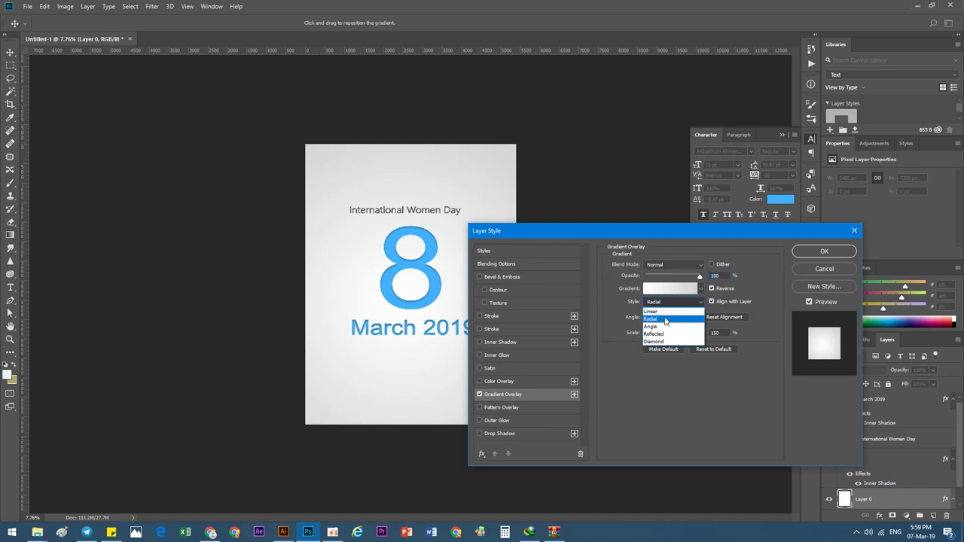
click(668, 317)
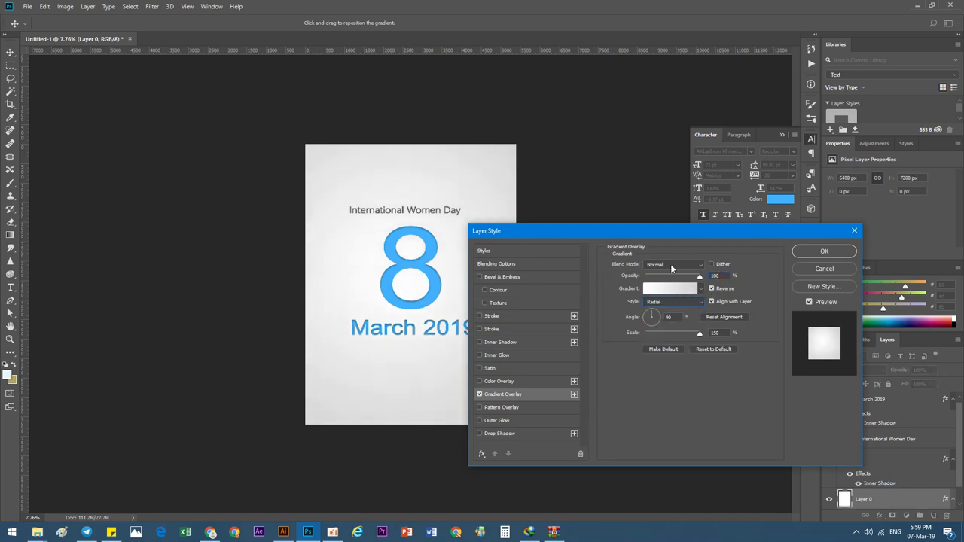
mouse_move(698, 276)
mouse_down()
mouse_move(685, 277)
mouse_move(694, 276)
mouse_up()
click(814, 253)
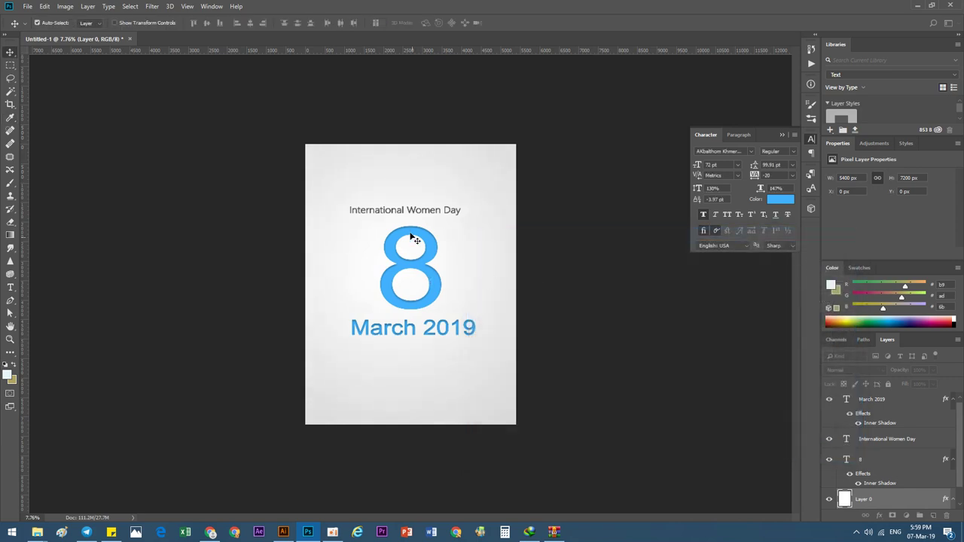
Try moving the International Women Day title lower, then undo the move
click(419, 215)
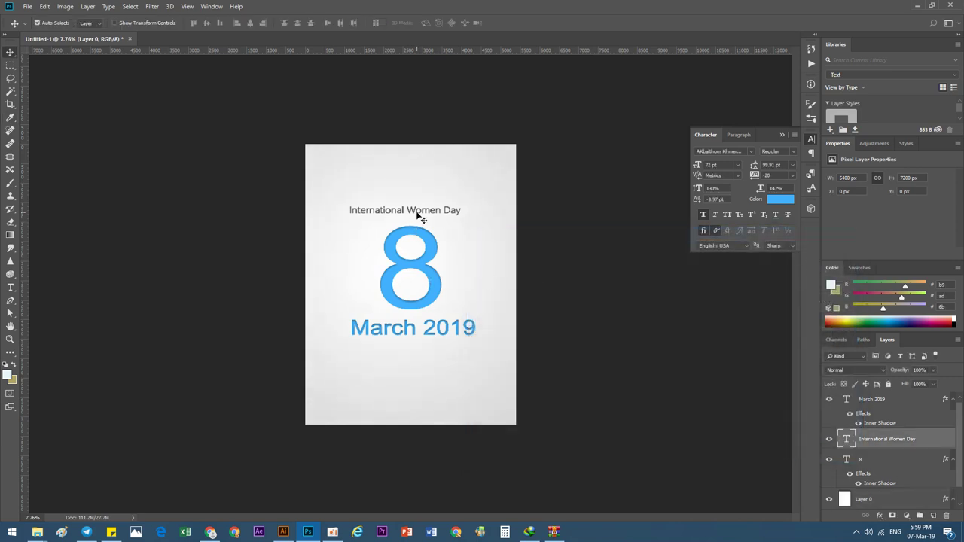
drag(416, 213, 385, 417)
click(399, 368)
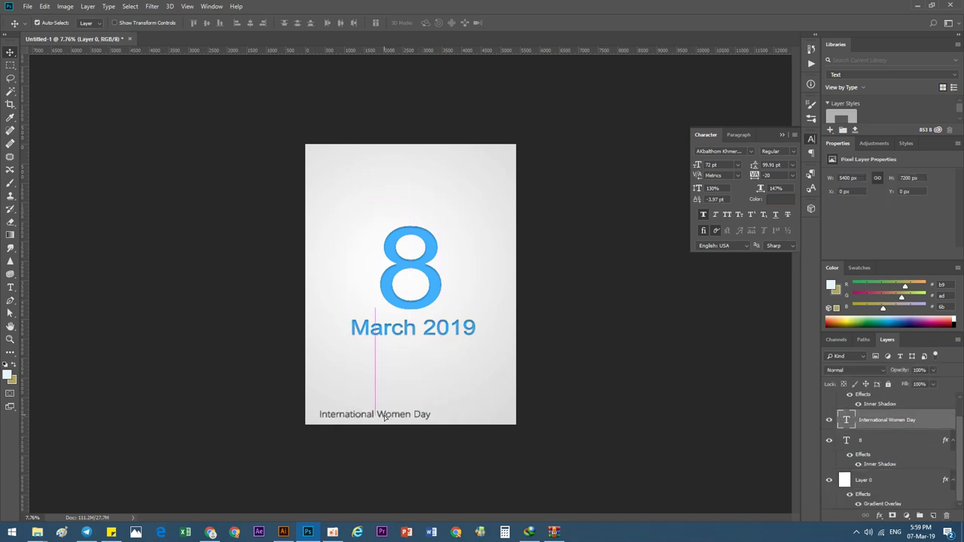
key(ctrl+z)
click(443, 363)
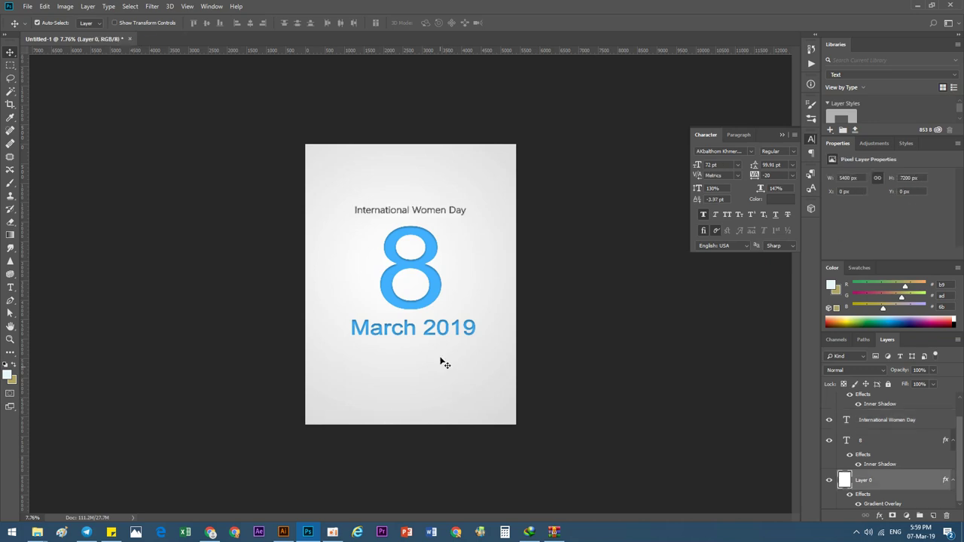
Shrink March 2019 to about 62%, tuck it beneath the 8, and nudge the title right
click(404, 337)
key(ctrl+t)
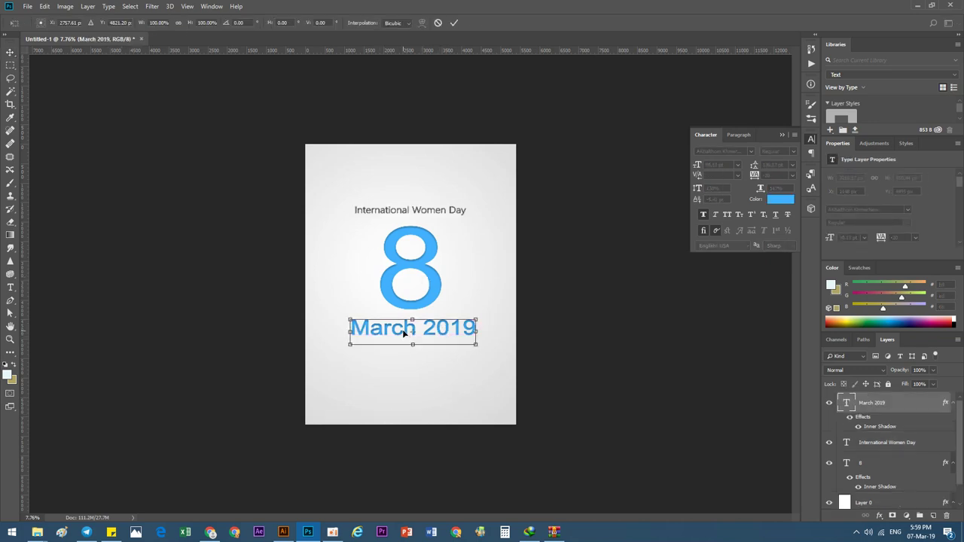
drag(477, 348, 450, 349)
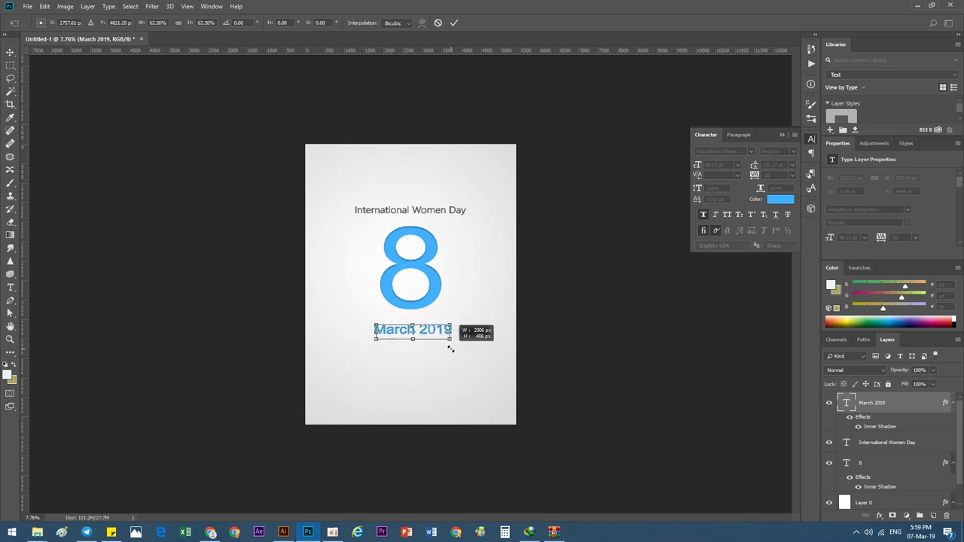
key(Return)
key(ctrl+plus)
key(ctrl+plus)
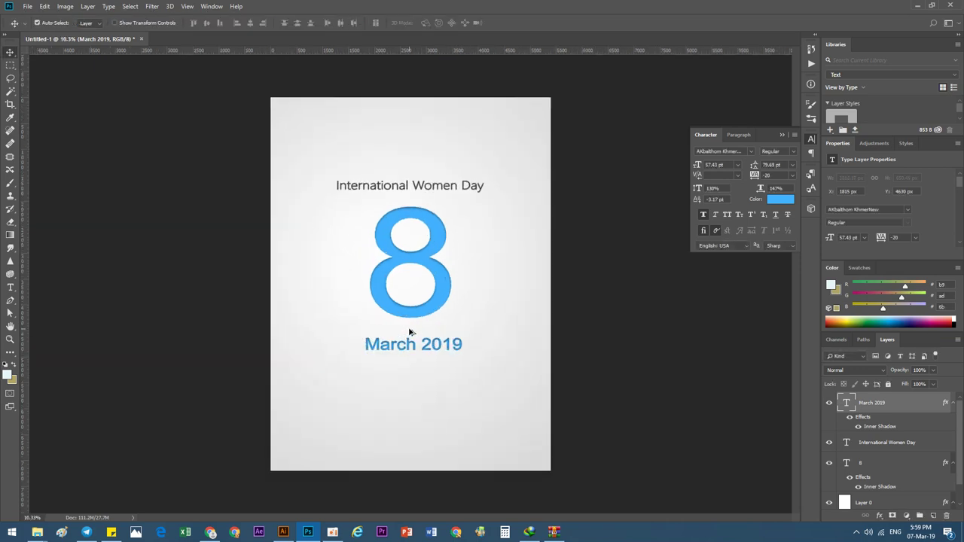
drag(430, 362, 431, 345)
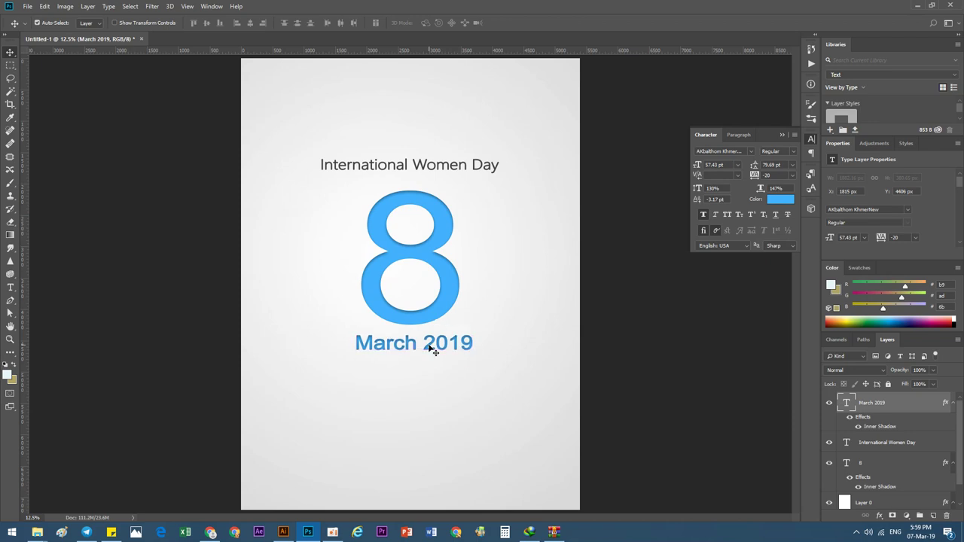
key(ctrl+minus)
click(427, 190)
drag(432, 193, 433, 193)
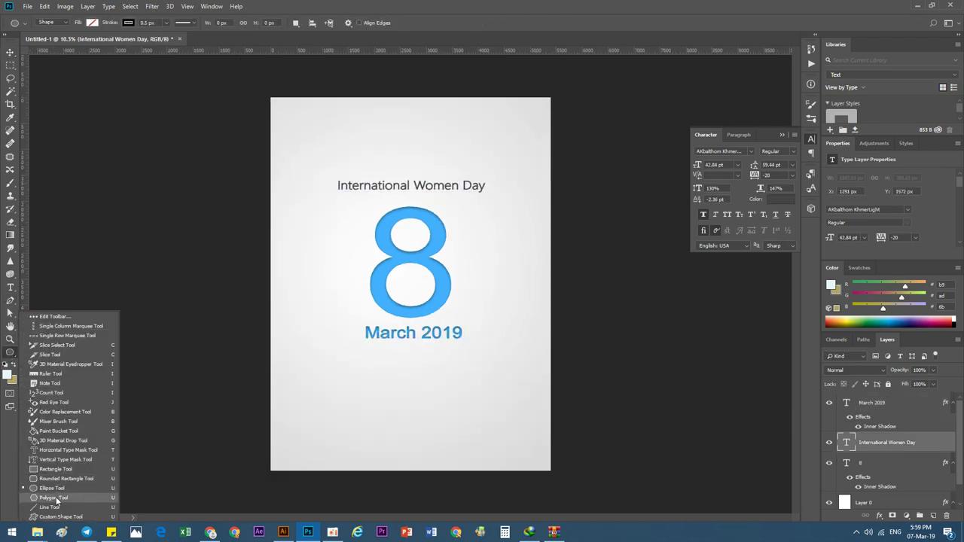
Draw a horizontal divider line above the title, discarding a second short line
drag(11, 359, 58, 498)
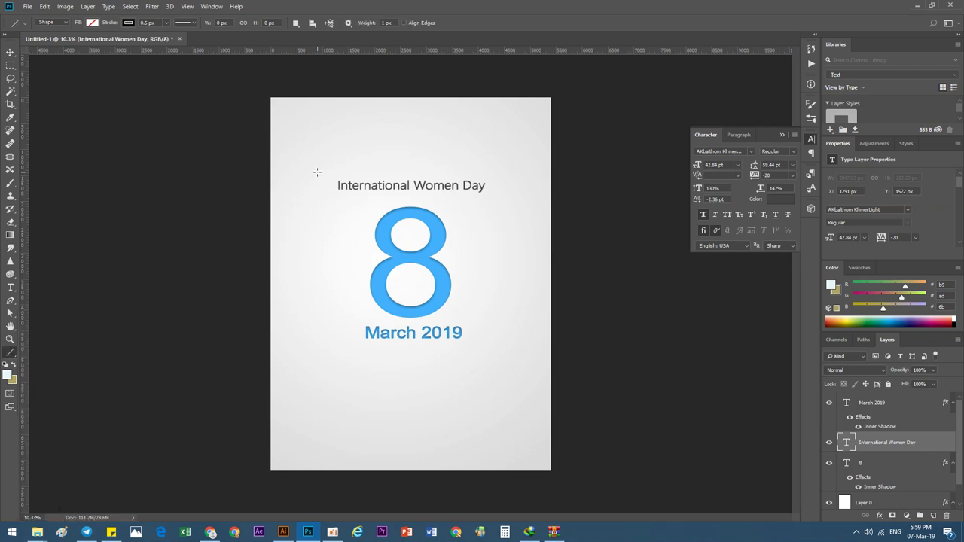
drag(317, 172, 499, 172)
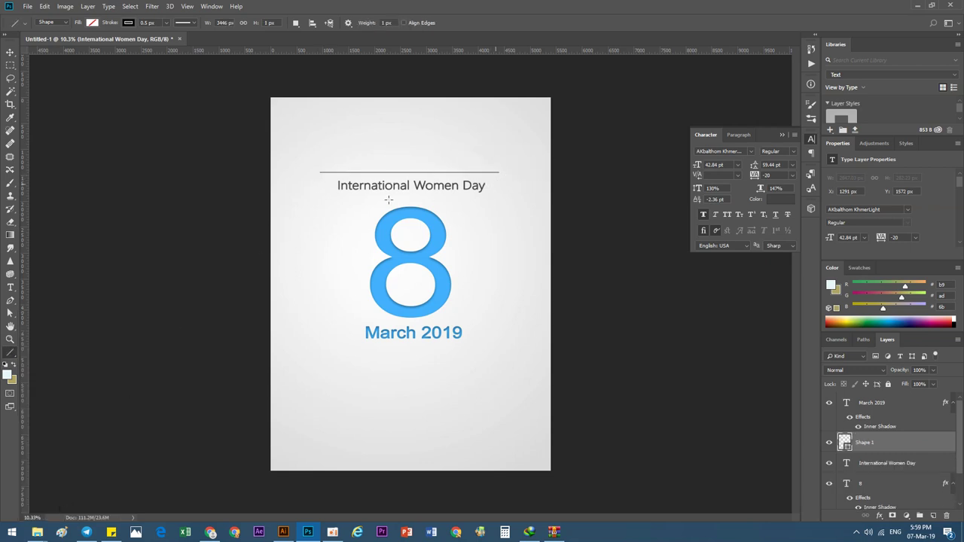
drag(388, 199, 425, 200)
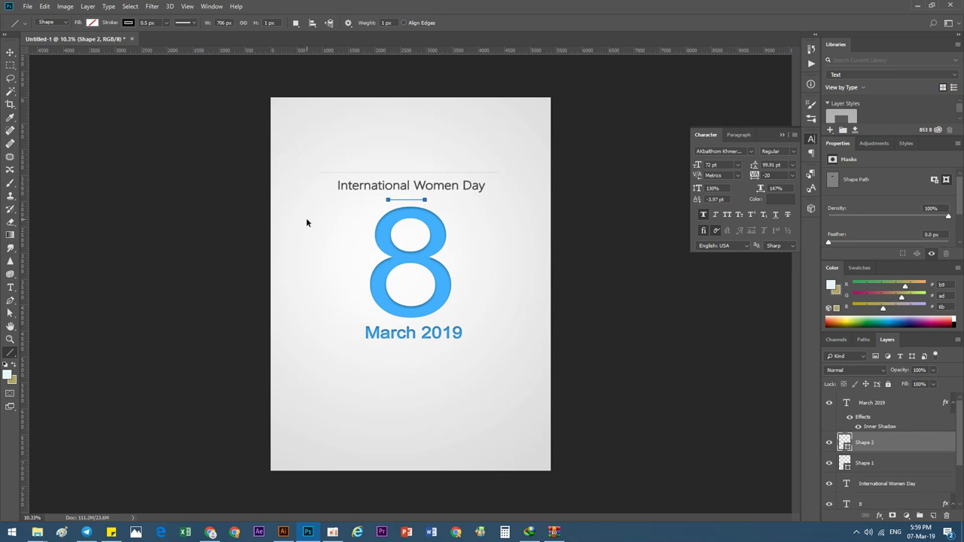
key(ctrl+t)
key(Return)
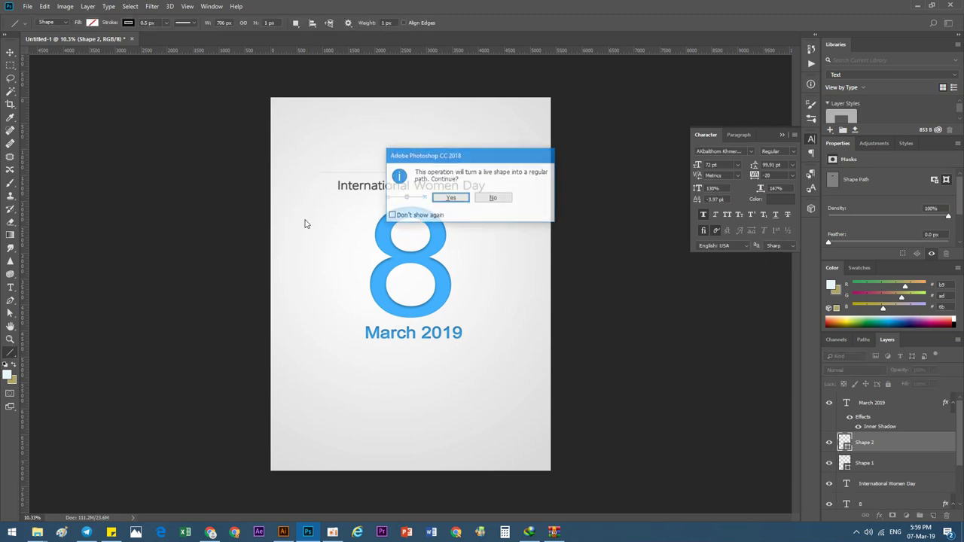
click(461, 197)
click(9, 51)
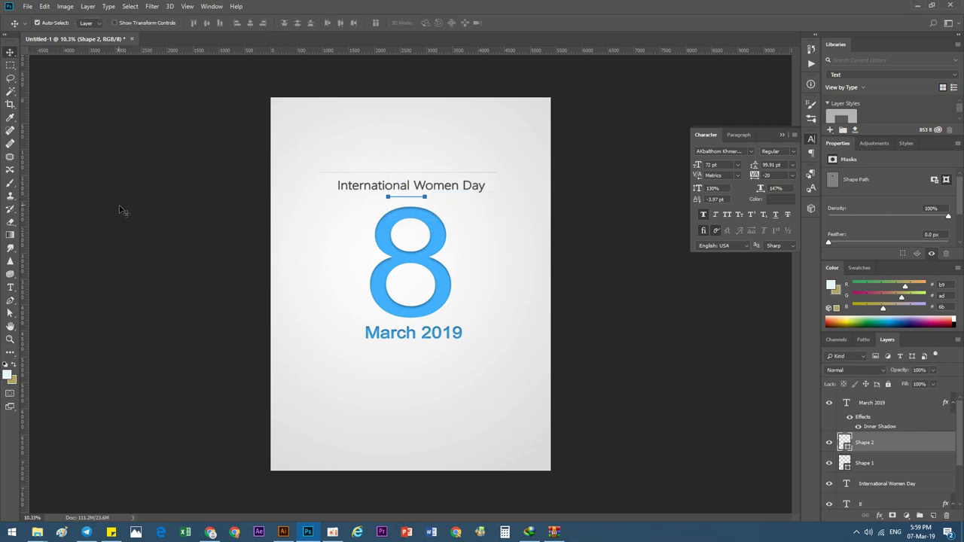
key(Delete)
Lock the gradient background and align the title, divider and 8 on horizontal centres
drag(314, 126, 483, 367)
key(ctrl+z)
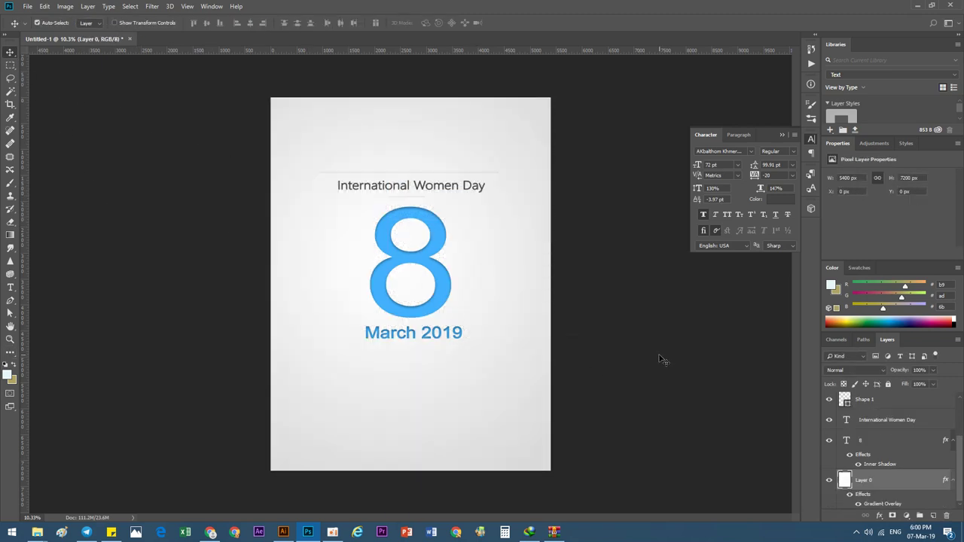
click(890, 385)
drag(298, 125, 575, 405)
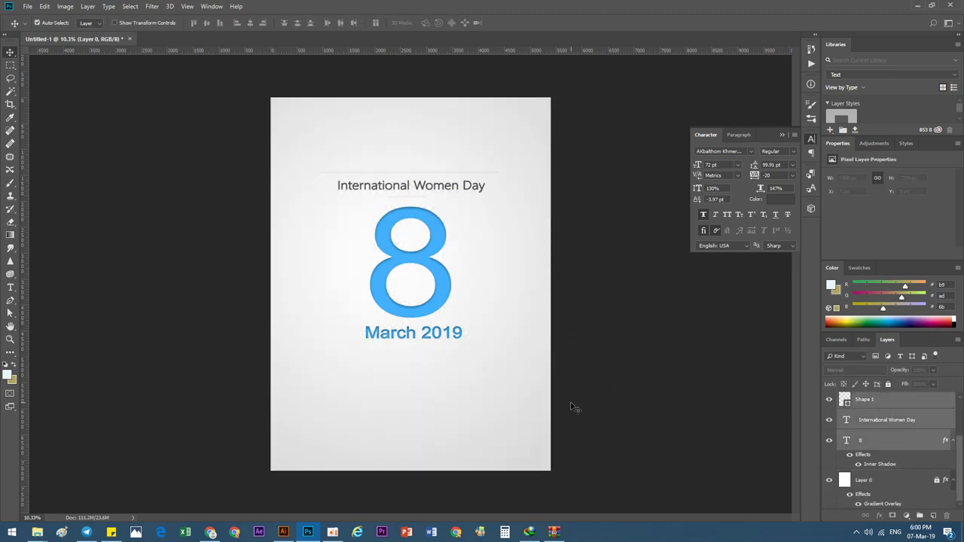
click(250, 23)
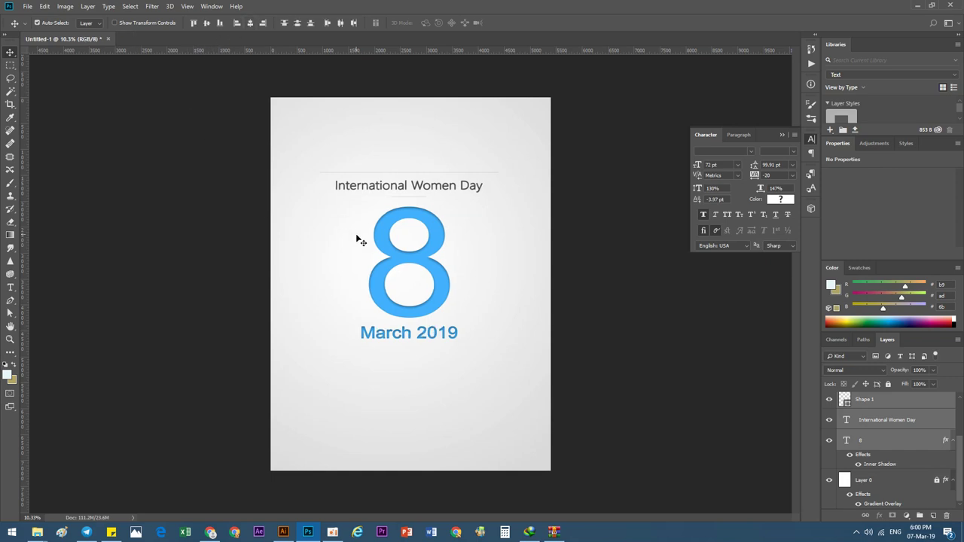
click(305, 351)
Duplicate the divider line so a second line frames the title
scroll(380, 317, down, 2)
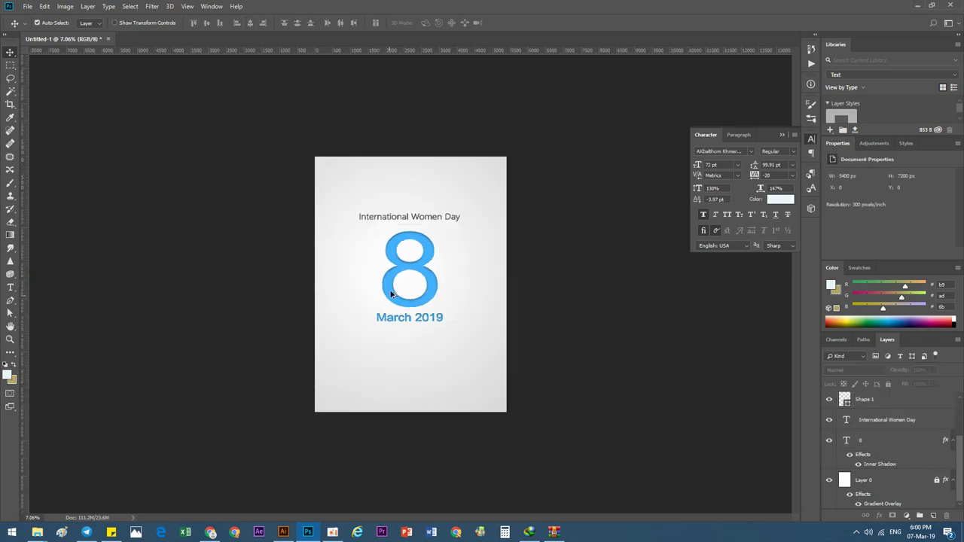
drag(397, 183, 445, 236)
key(ctrl+j)
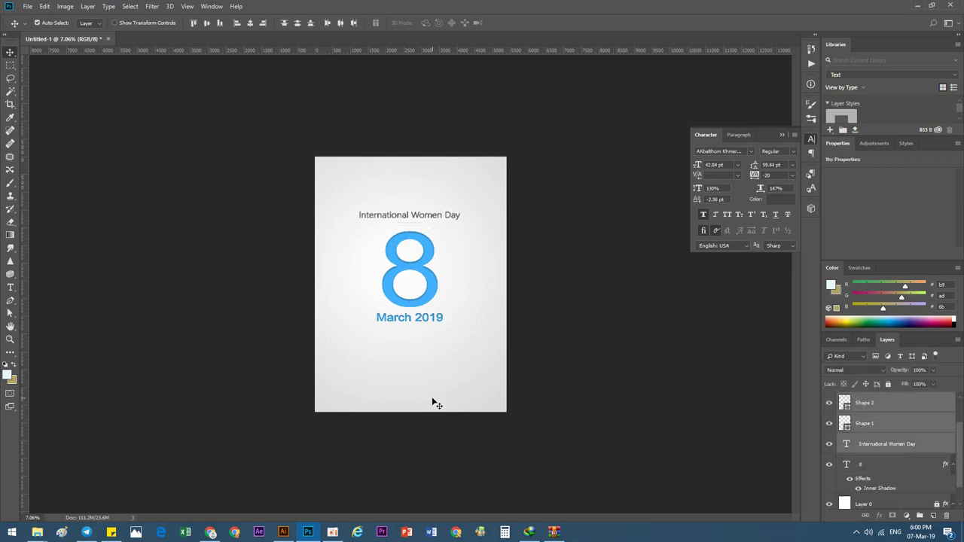
key(ctrl+0)
Centre March 2019 and copy the title with its divider lines below the date
click(426, 343)
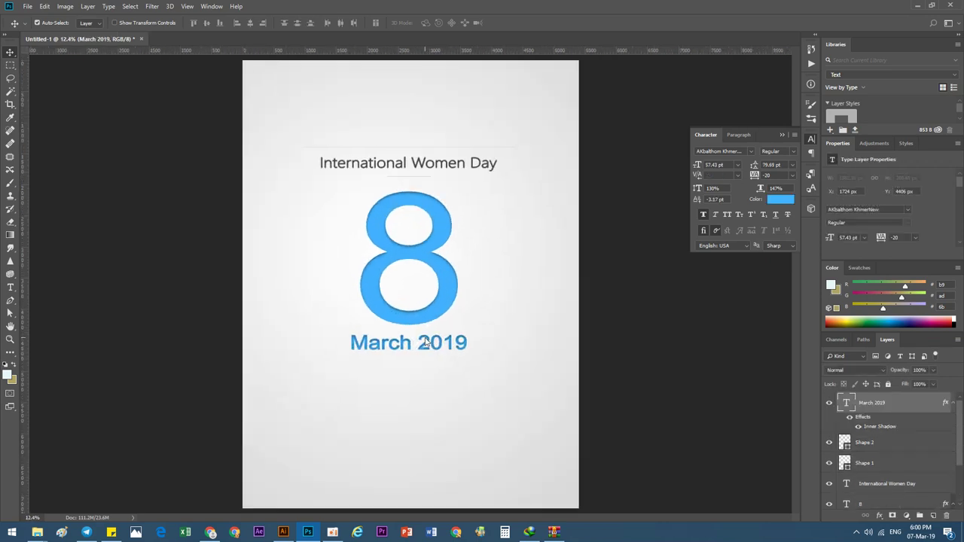
drag(426, 343, 427, 343)
click(391, 391)
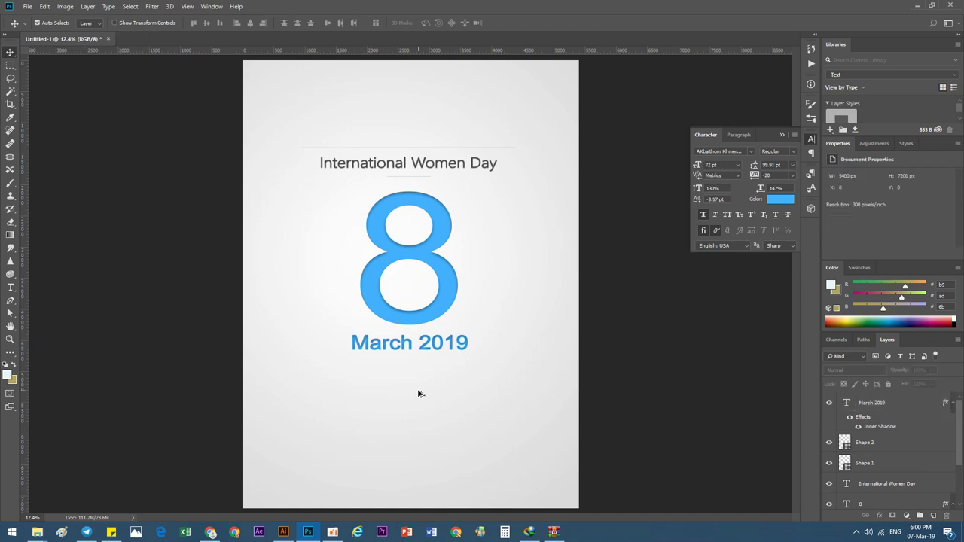
scroll(419, 393, up, 1)
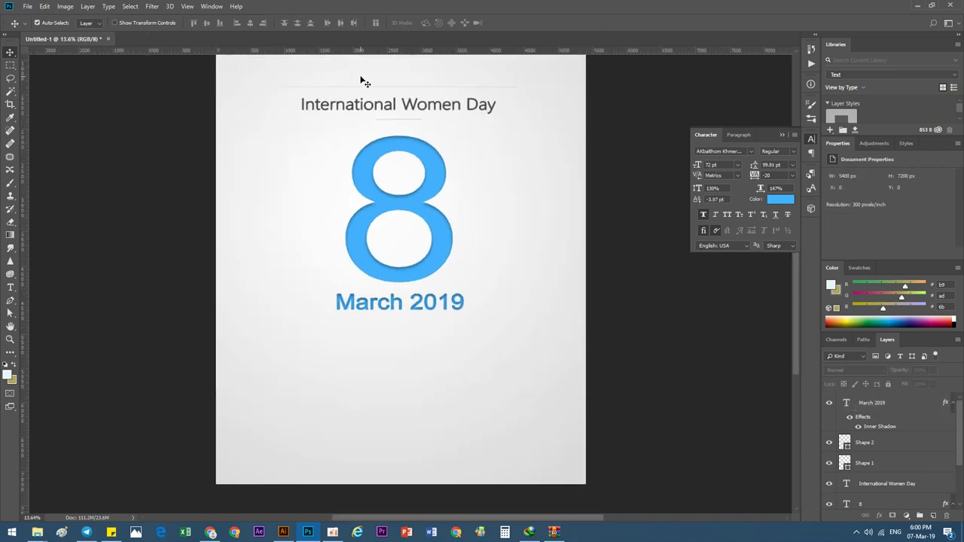
mouse_move(365, 82)
mouse_down()
mouse_move(409, 120)
mouse_move(412, 384)
mouse_move(418, 357)
mouse_up()
Replace the copied title's text with the tagline 'Wish Happy and Good Healt'
click(415, 355)
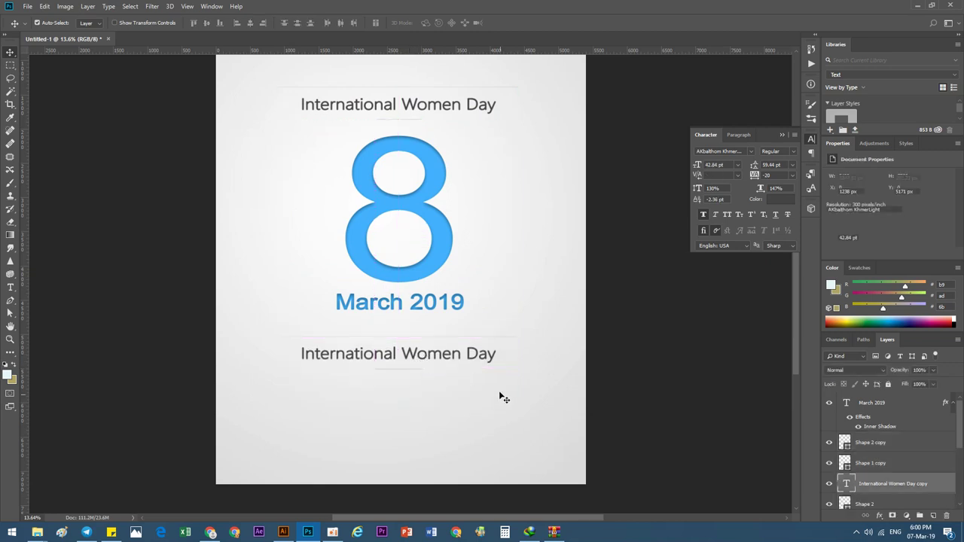
double_click(847, 484)
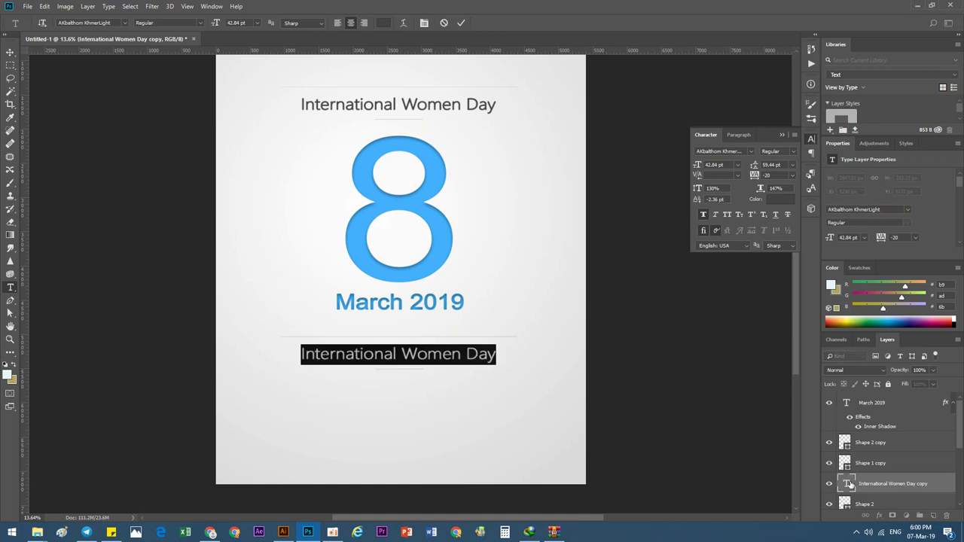
text(Wish )
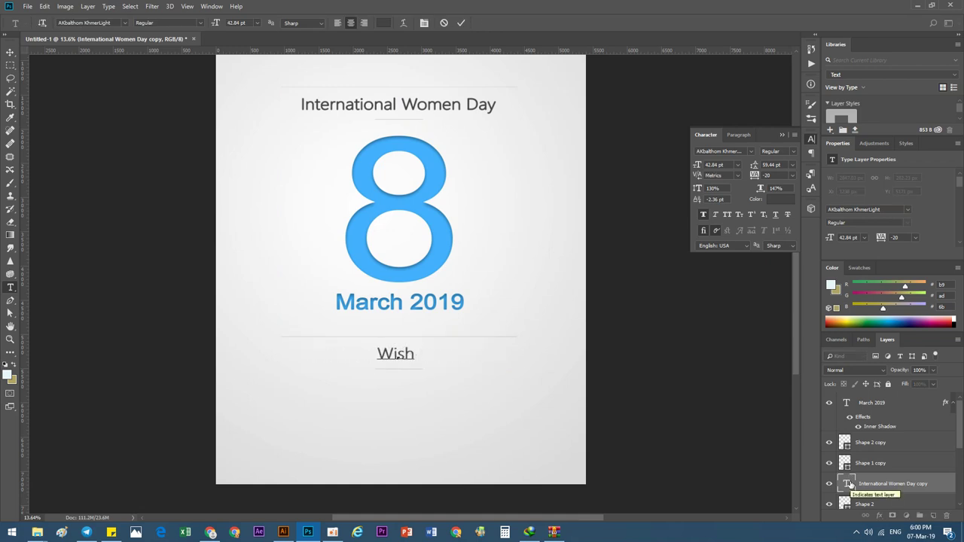
text(Happy a)
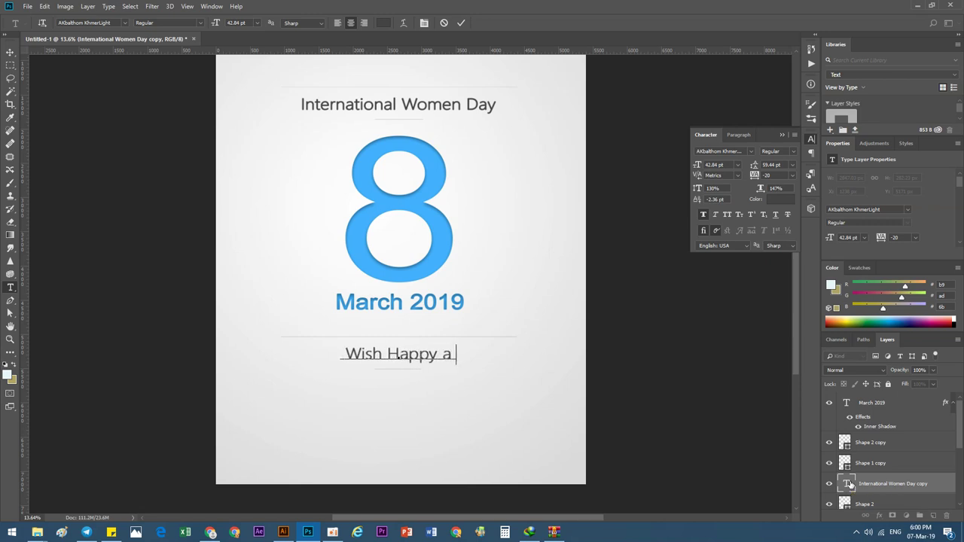
text(nd)
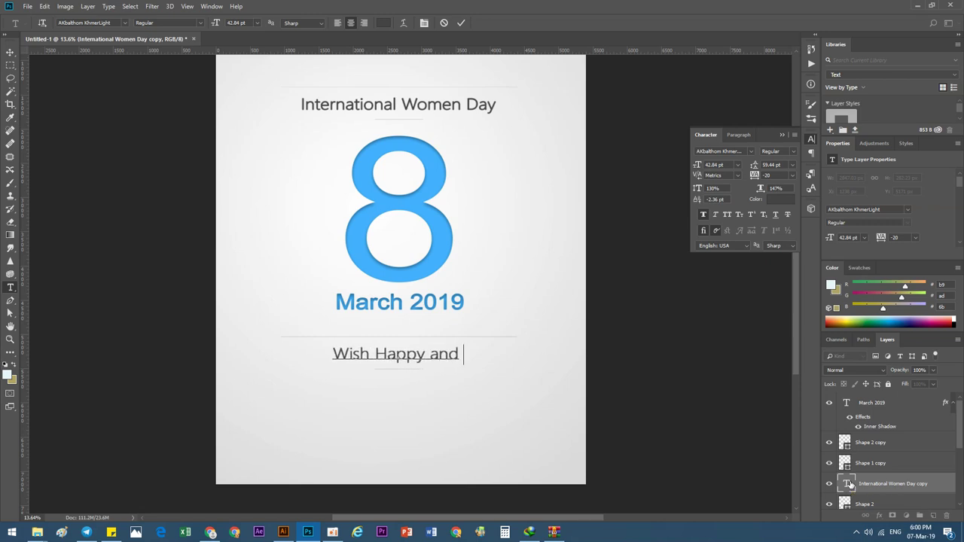
text( Good )
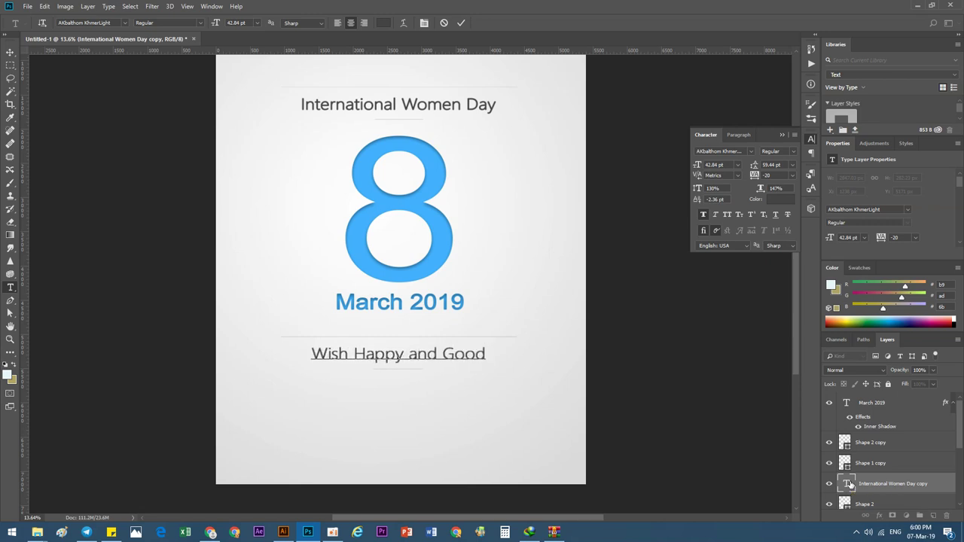
text(Health)
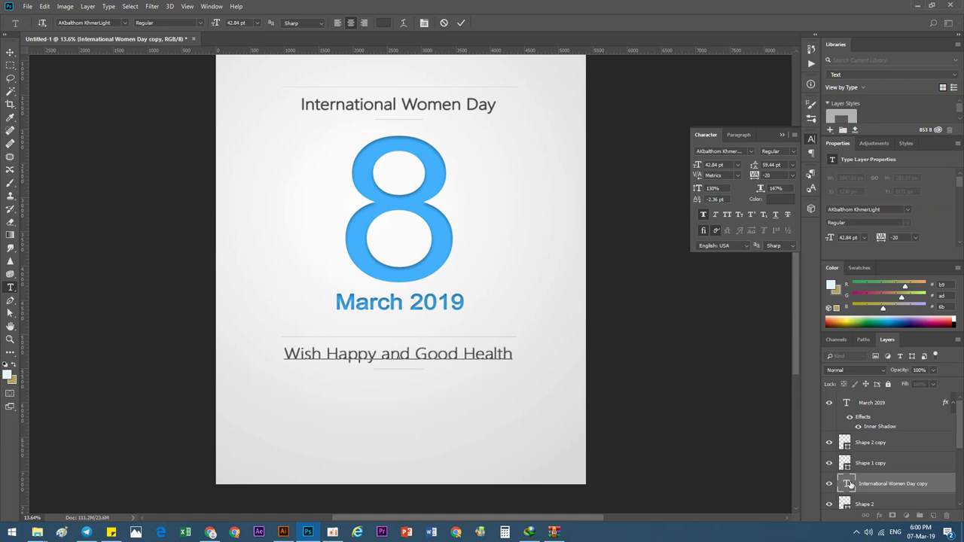
key(BackSpace)
key(BackSpace)
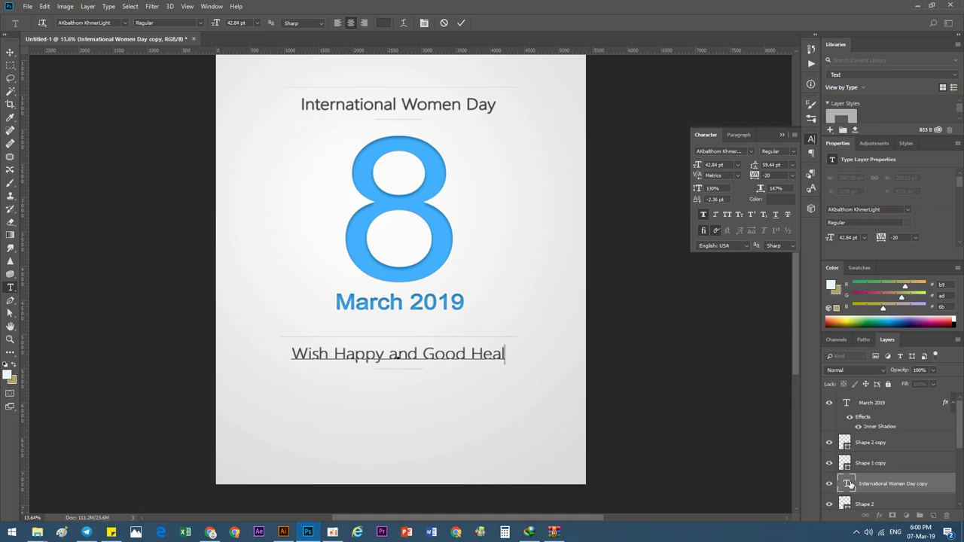
text(l)
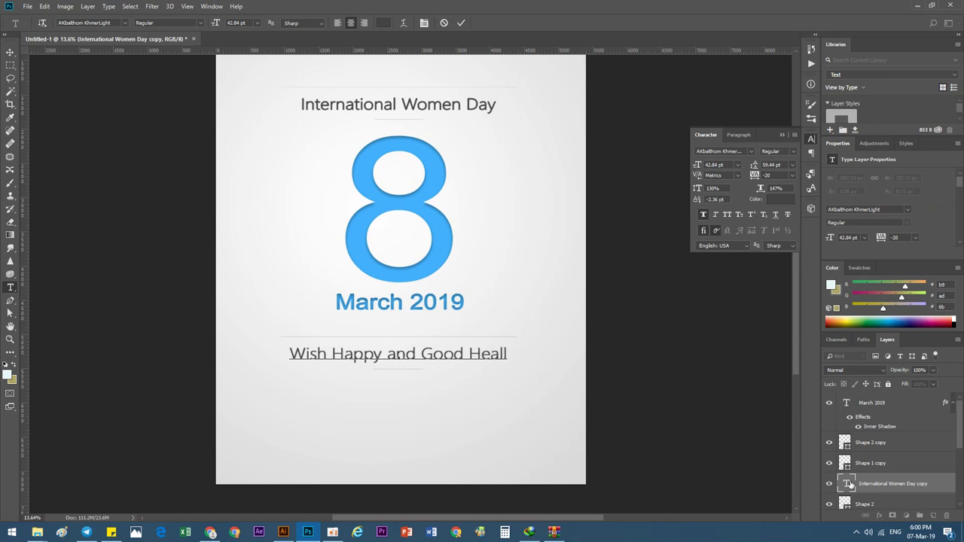
text(t)
key(BackSpace)
key(BackSpace)
text(t)
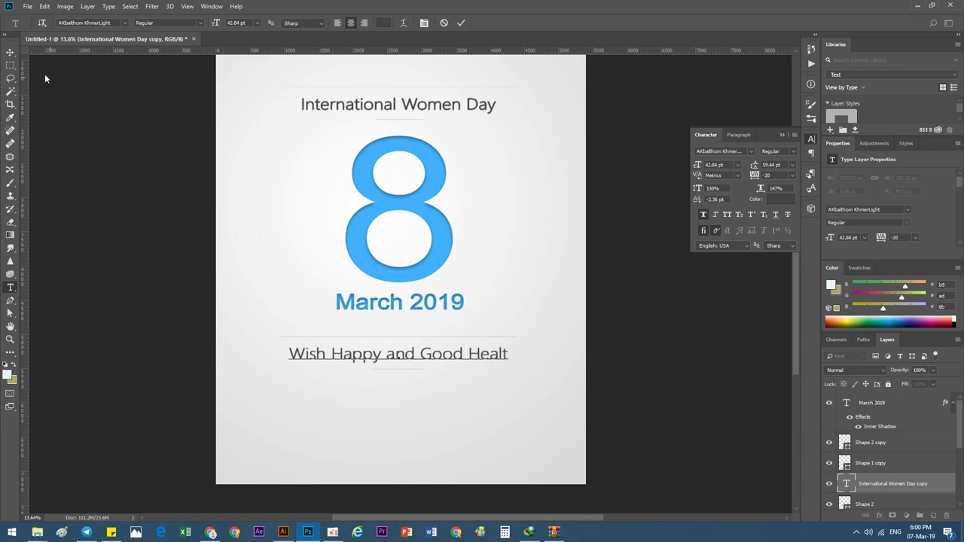
Colour the tagline the blue sampled from the 8 and scale it down
click(11, 52)
click(777, 199)
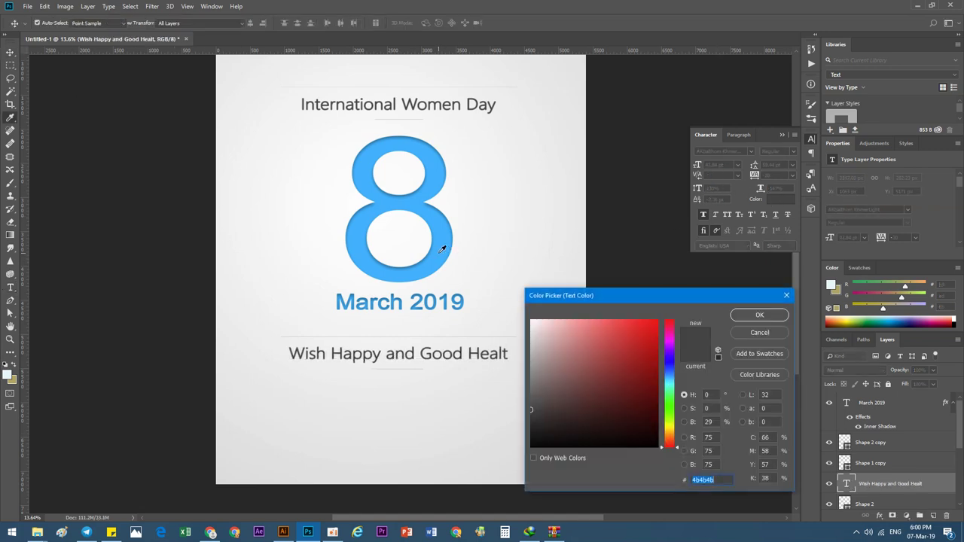
click(443, 249)
click(739, 320)
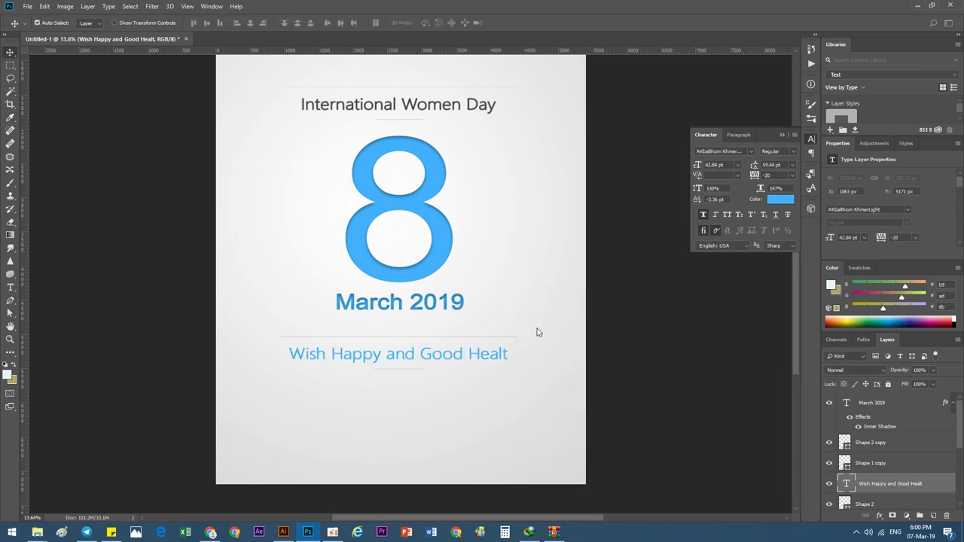
key(ctrl+t)
drag(508, 365, 482, 364)
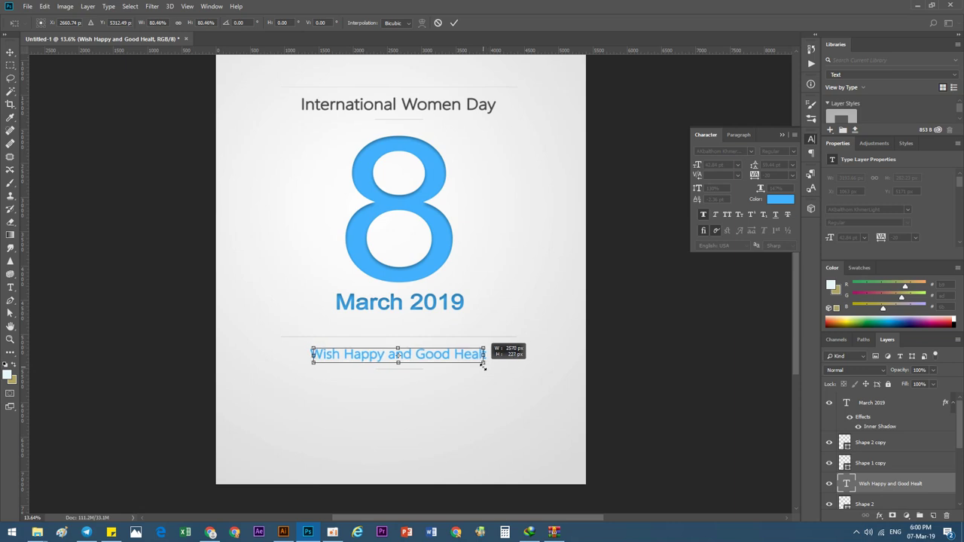
key(Return)
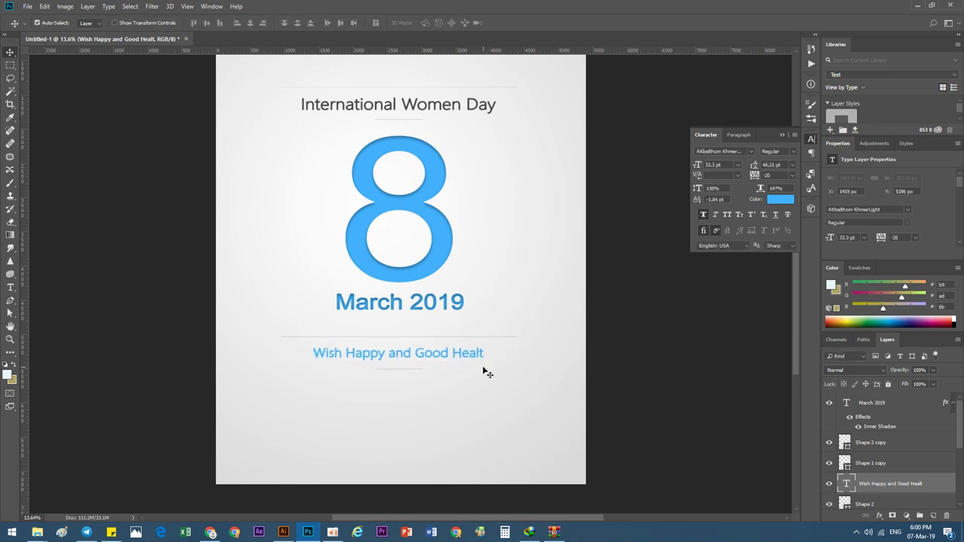
Recolour the tagline dark grey and lower its layer opacity to 82%
click(771, 202)
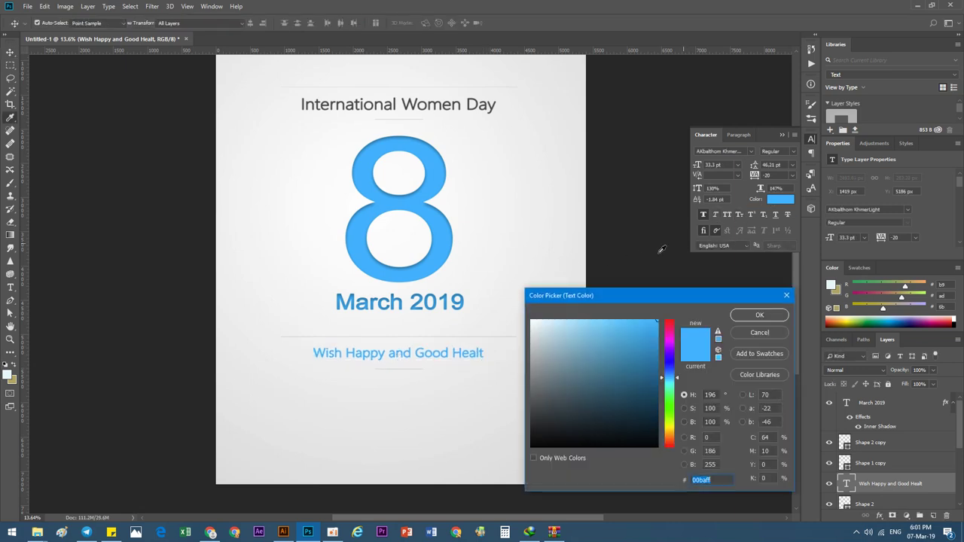
drag(588, 375, 502, 415)
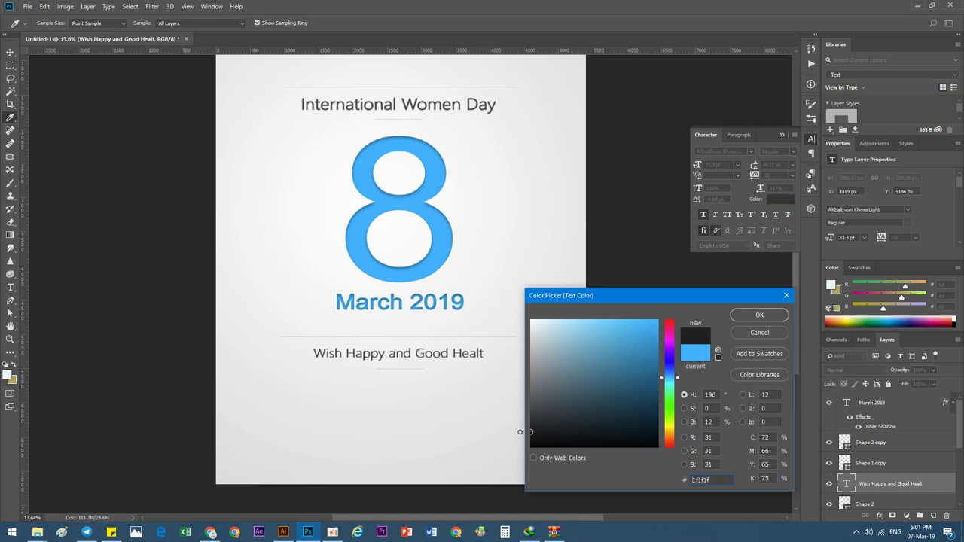
click(746, 317)
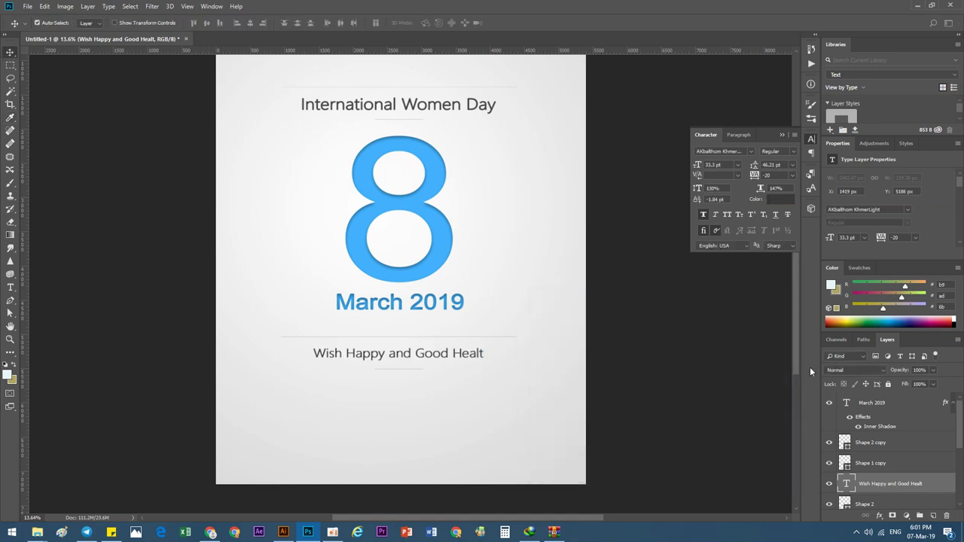
drag(897, 374, 878, 374)
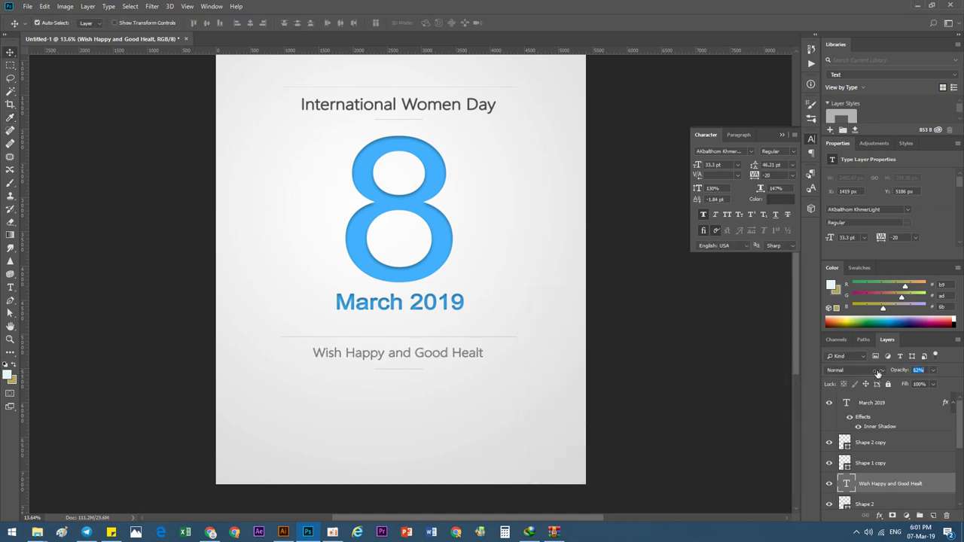
Move the tagline and its divider lines lower beneath March 2019
click(640, 379)
scroll(641, 379, down, 2)
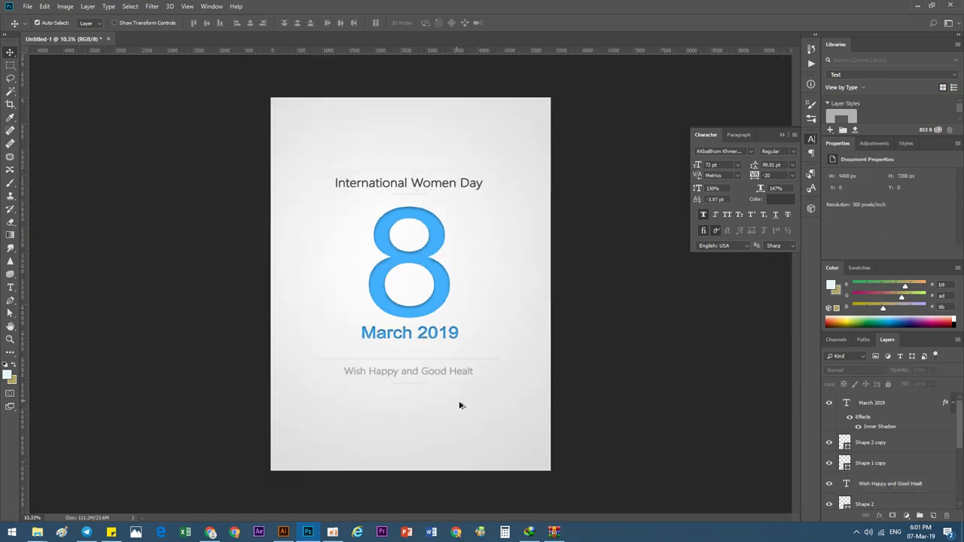
scroll(394, 453, up, 1)
scroll(413, 390, down, 1)
drag(447, 431, 316, 151)
mouse_move(407, 226)
mouse_down()
mouse_move(415, 233)
mouse_move(416, 193)
mouse_up()
scroll(445, 428, up, 1)
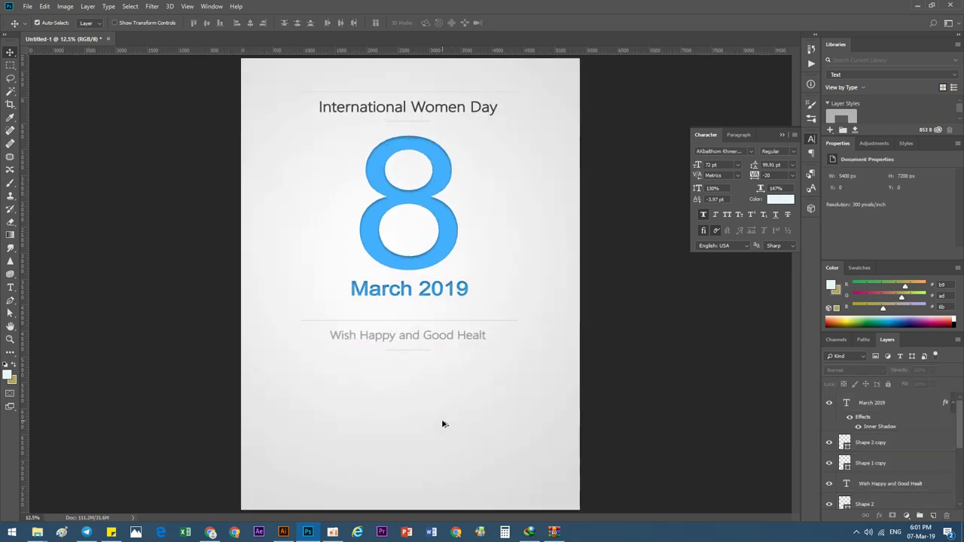
scroll(442, 422, up, 1)
mouse_move(435, 380)
mouse_down()
mouse_move(366, 301)
mouse_move(401, 392)
mouse_up()
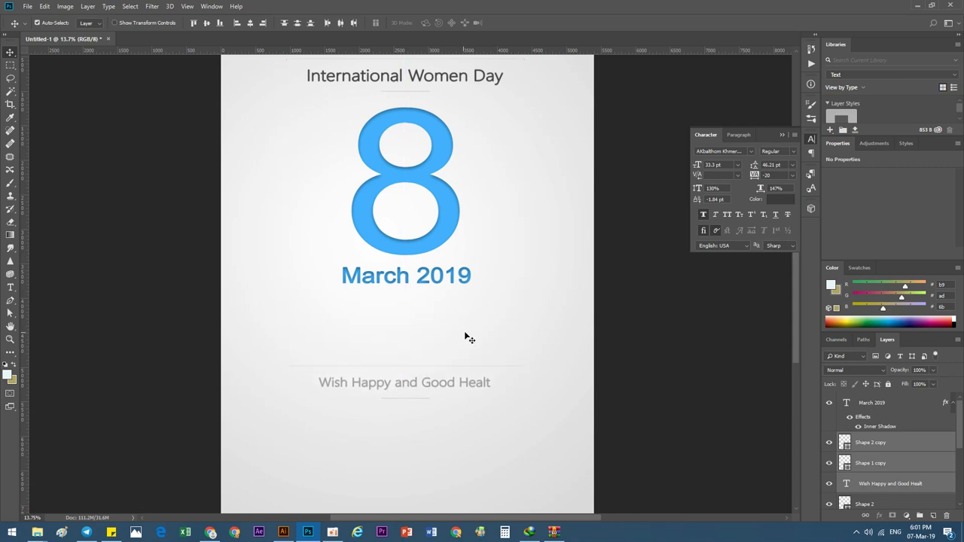
Shift the 8, date and title down, then nudge the whole text group lower
drag(467, 338, 340, 157)
drag(409, 183, 409, 204)
scroll(415, 189, down, 1)
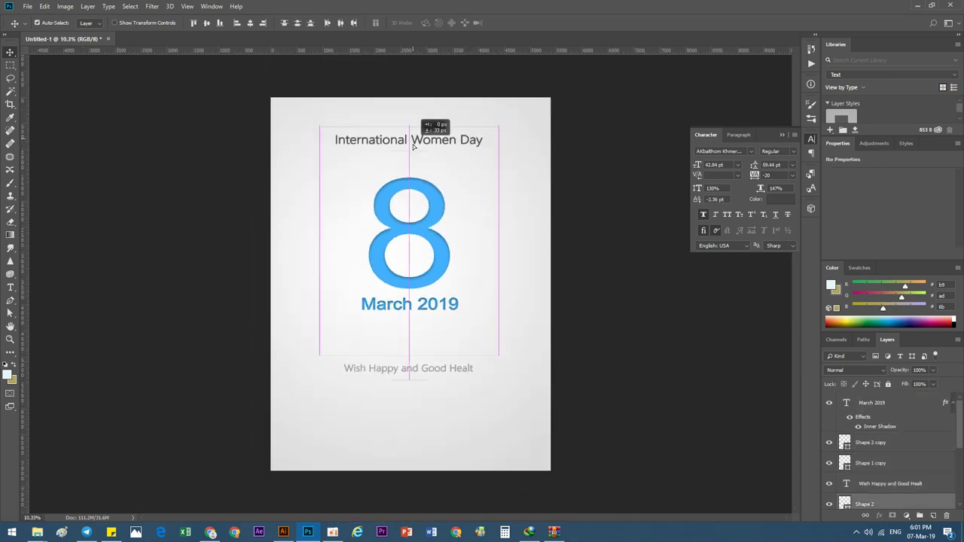
drag(414, 132, 414, 142)
scroll(432, 357, down, 1)
drag(443, 395, 344, 146)
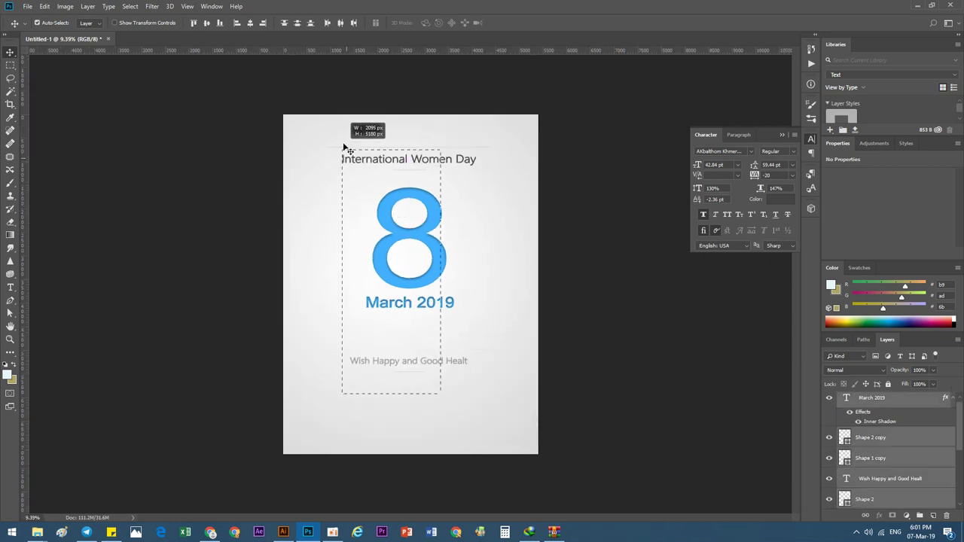
drag(400, 209, 413, 223)
Duplicate Layer 0 and scale the copy to about 86% as an inset card
click(430, 445)
scroll(895, 486, down, 3)
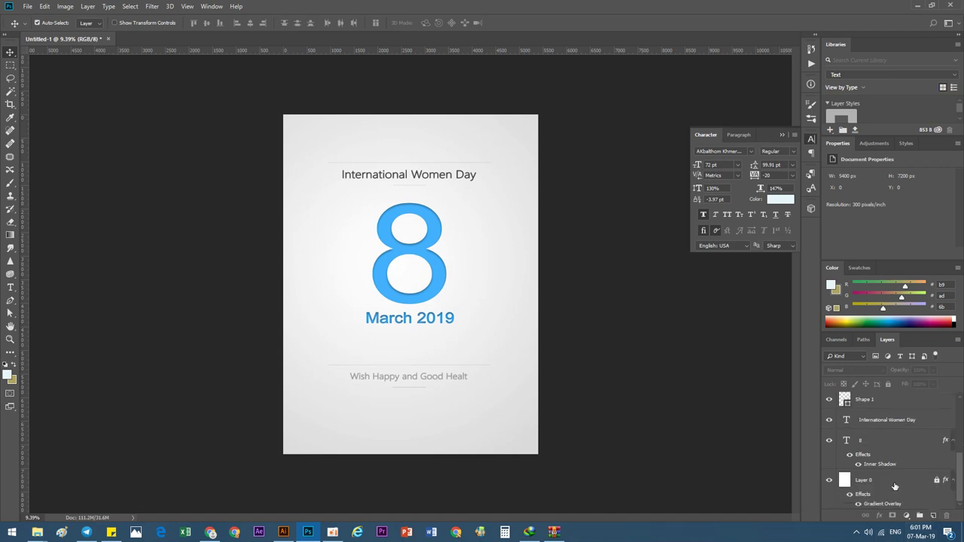
click(899, 483)
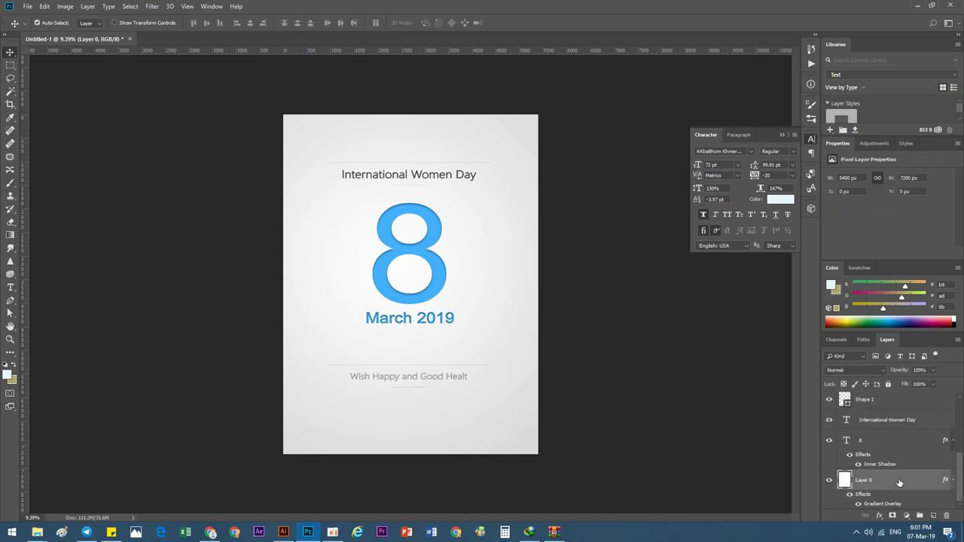
key(ctrl+j)
key(ctrl+t)
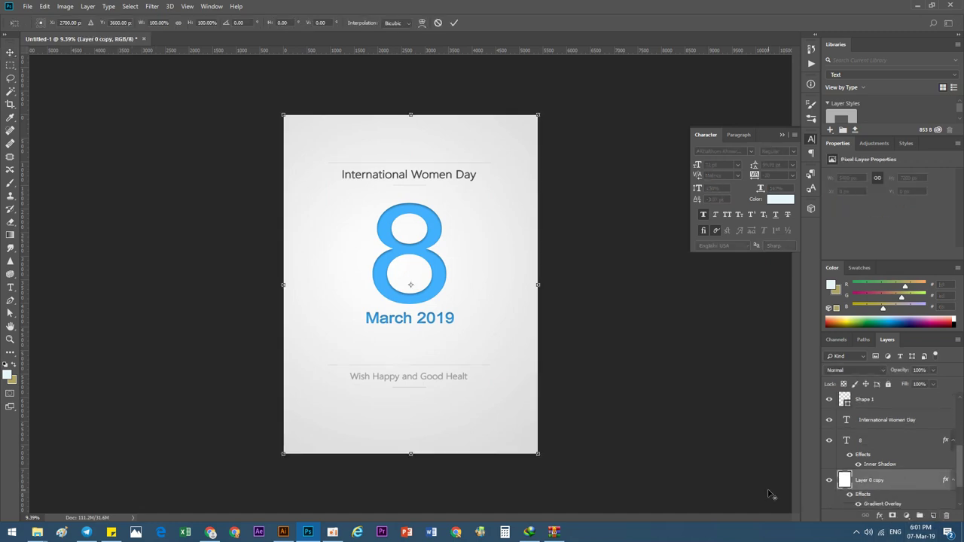
drag(539, 452, 508, 439)
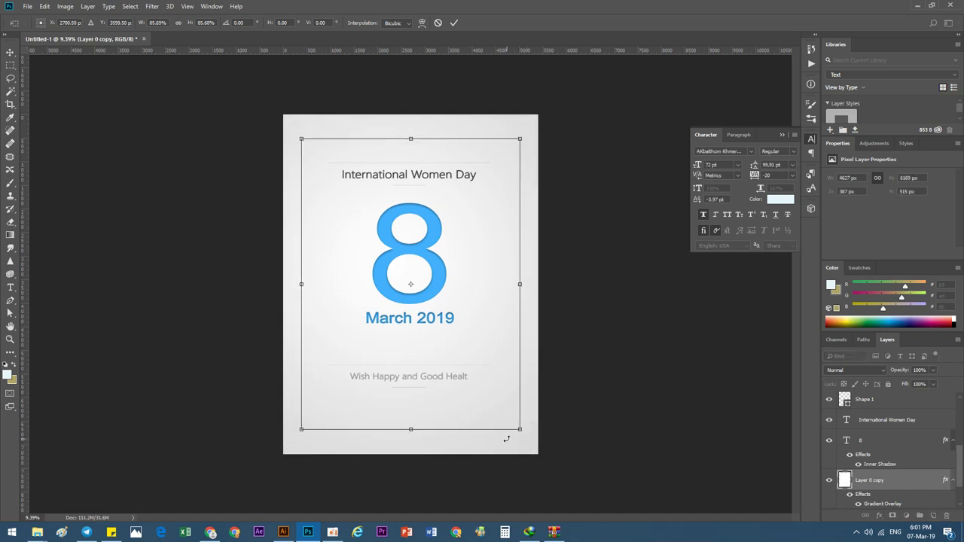
key(Return)
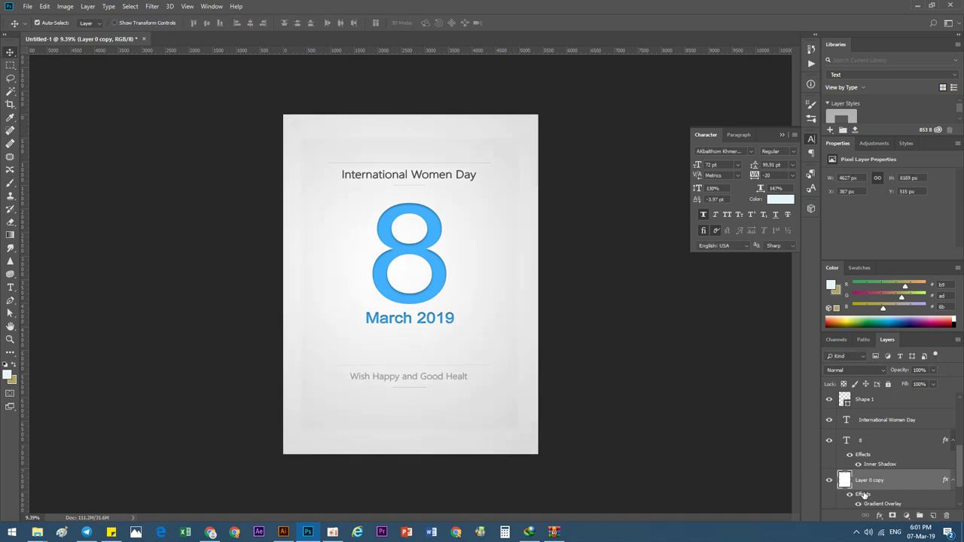
Give the inset card a Drop Shadow of size 76
click(885, 517)
click(912, 510)
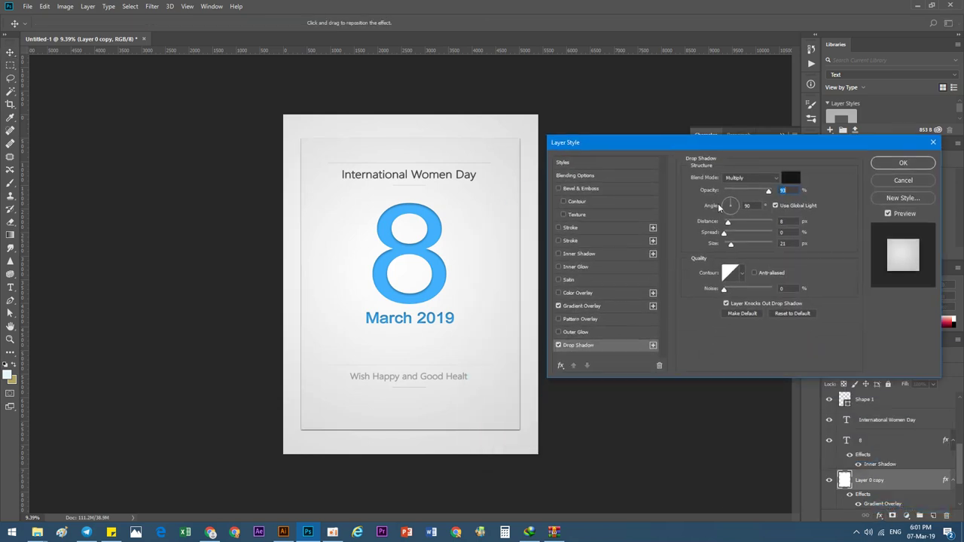
drag(730, 244, 742, 245)
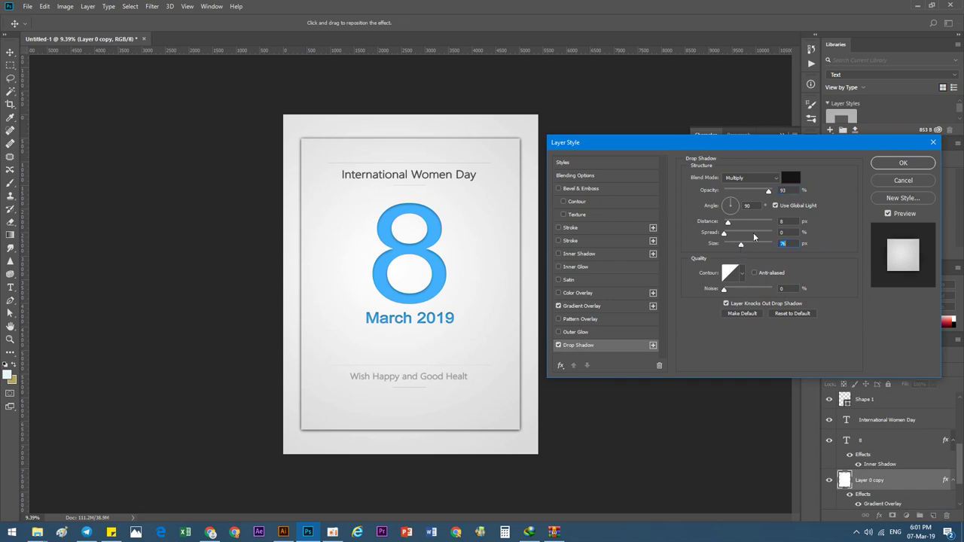
click(903, 163)
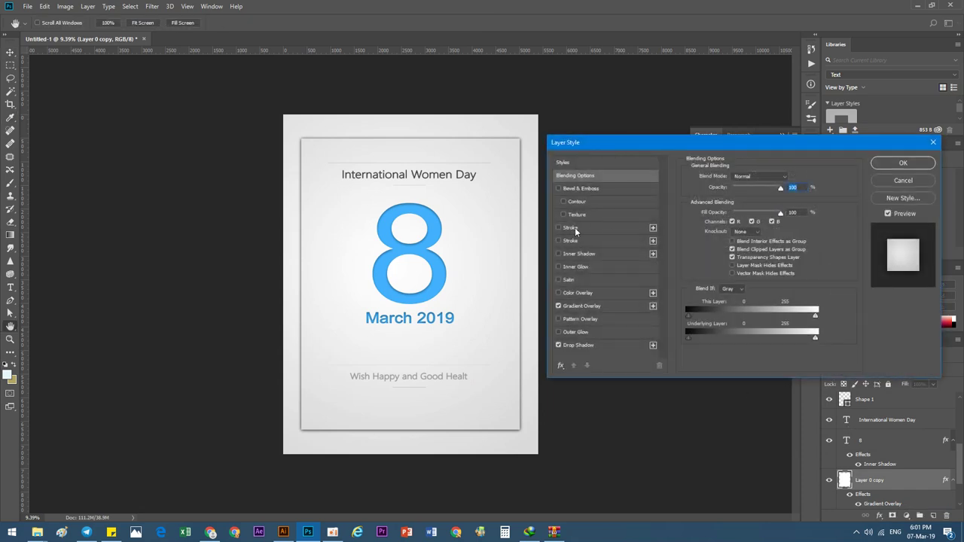
Outline the card with a 13 px Stroke in the blue sampled from the 8
click(574, 228)
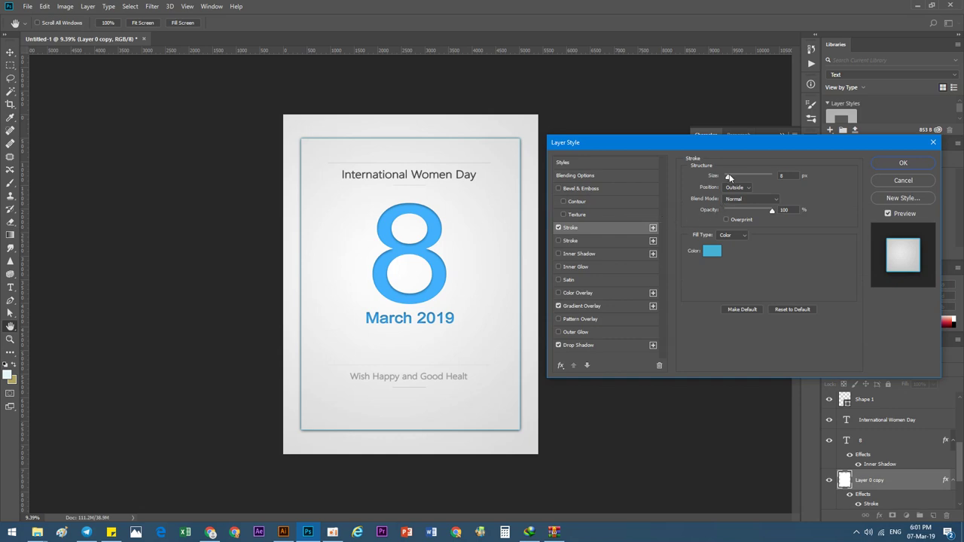
drag(730, 177, 731, 177)
click(712, 250)
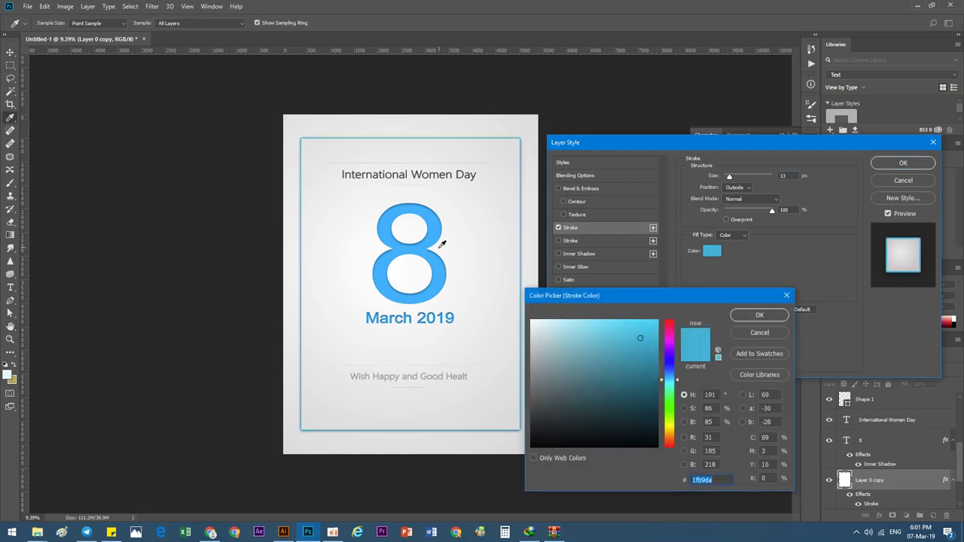
click(438, 263)
click(759, 315)
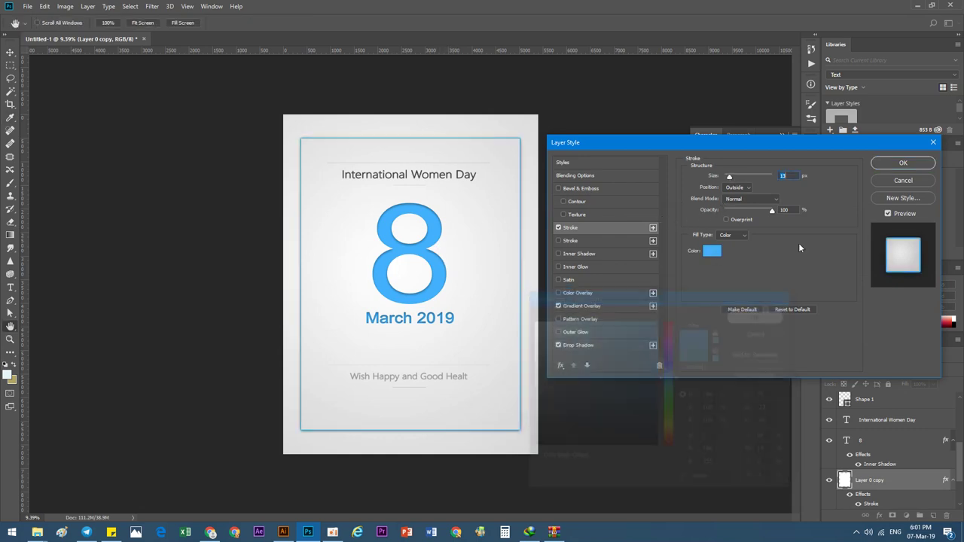
click(904, 163)
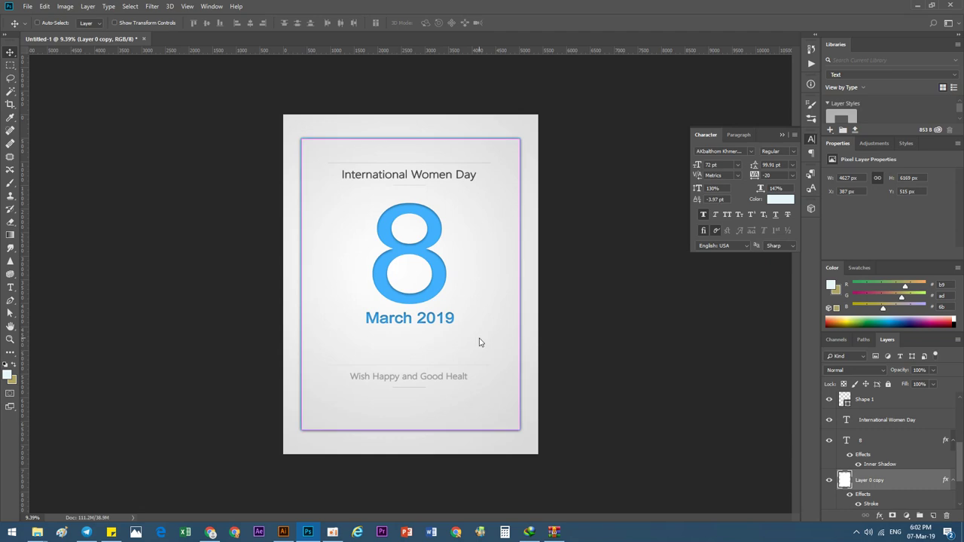
Save the poster as '8 March.psd' in Sale and Media > Learning > Adobe Photoshop, accepting compatibility options
key(ctrl+s)
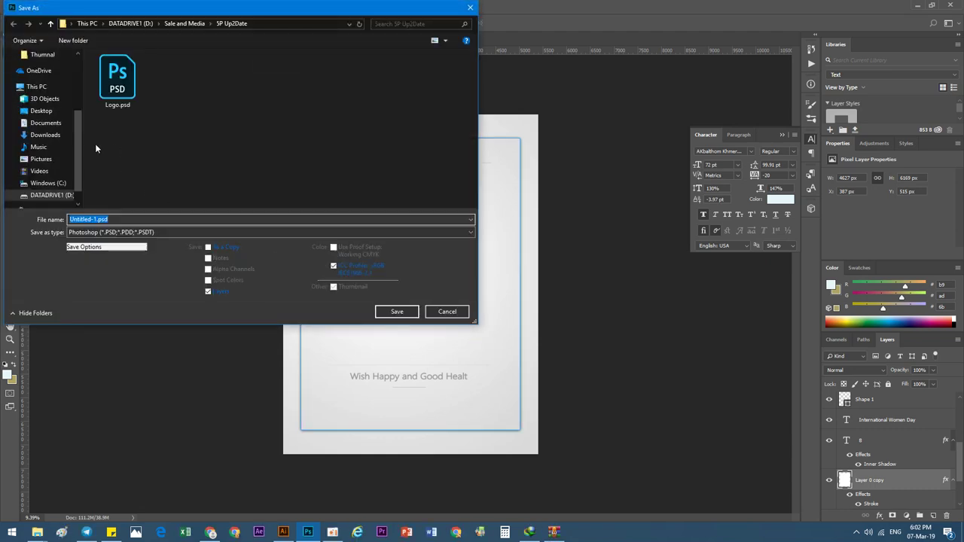
click(184, 23)
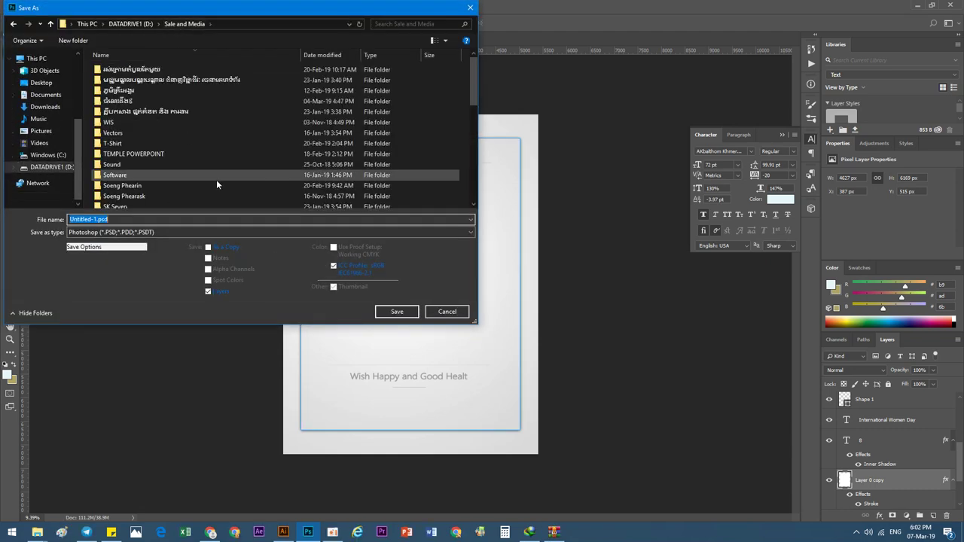
click(137, 147)
scroll(136, 151, down, 5)
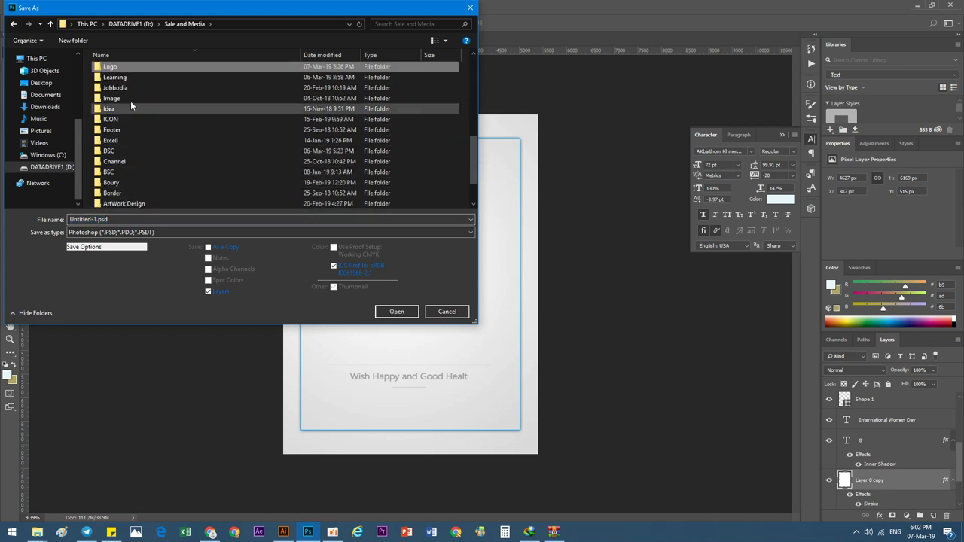
double_click(131, 78)
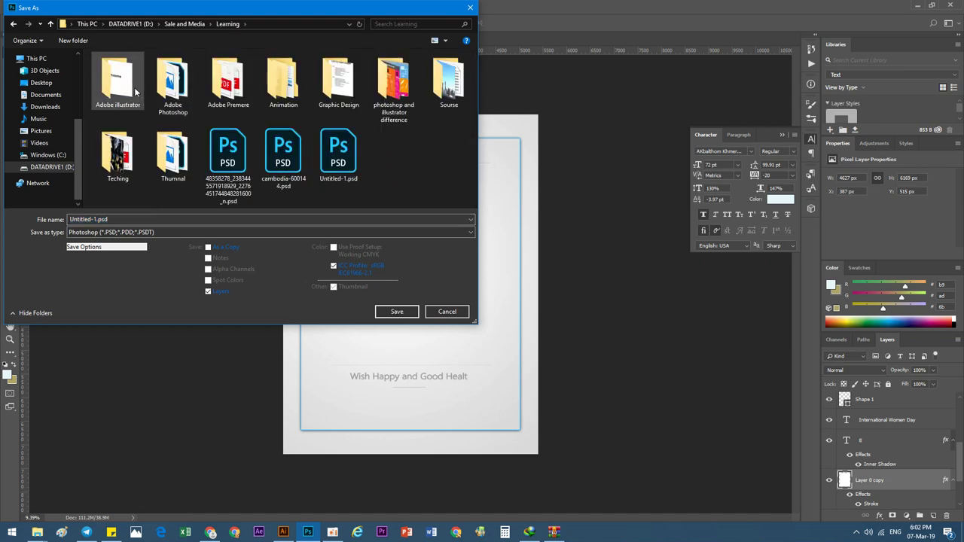
double_click(172, 81)
click(126, 219)
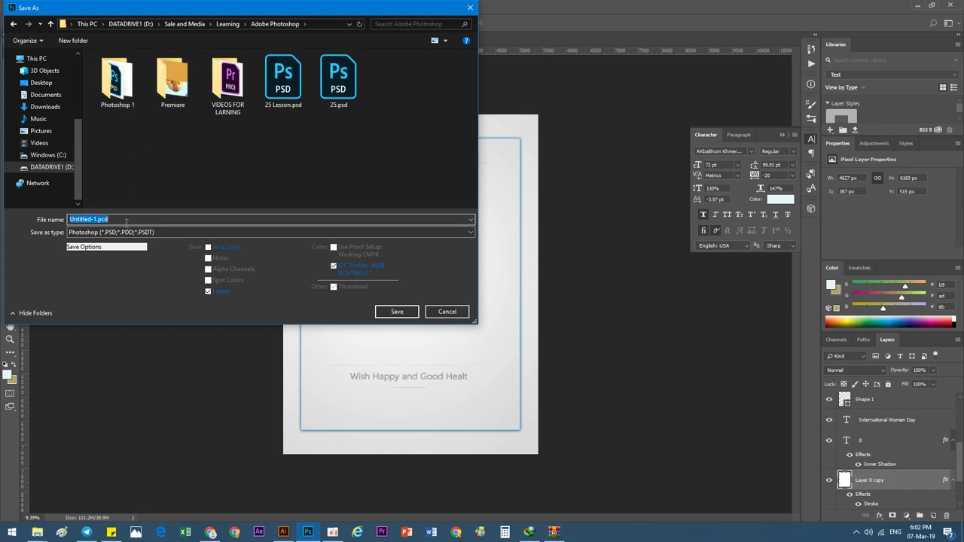
text(B)
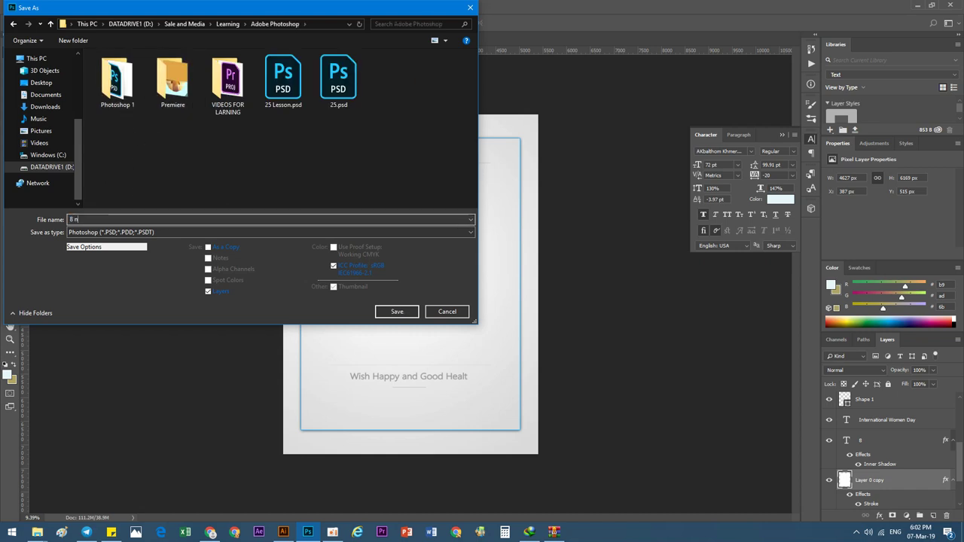
text( March)
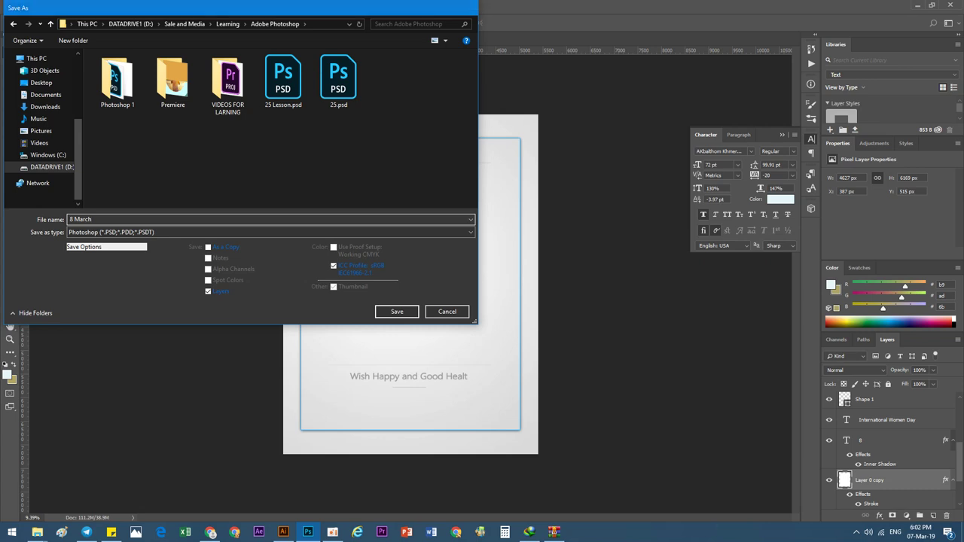
key(Return)
click(601, 149)
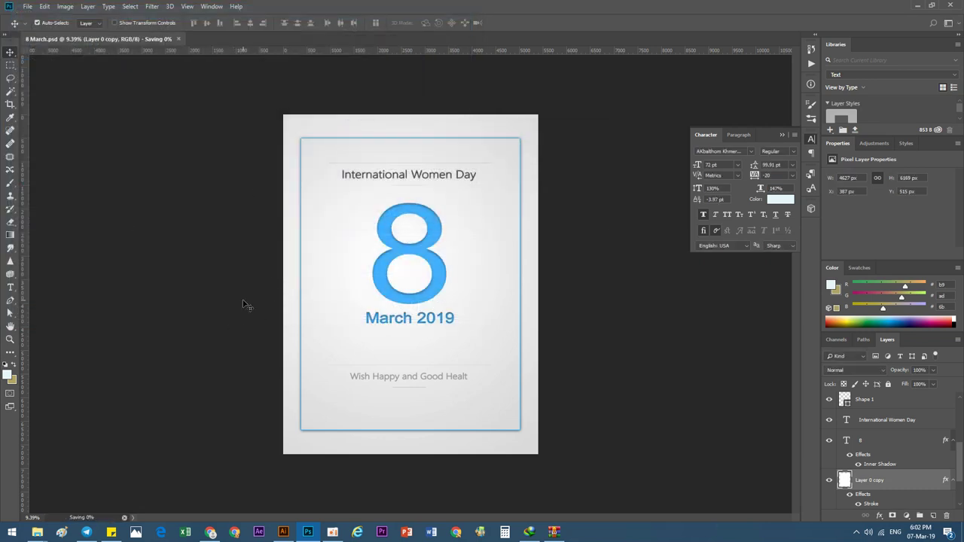
In Illustrator, draw a rectangle filling the whole 210 × 297 mm artboard
click(283, 532)
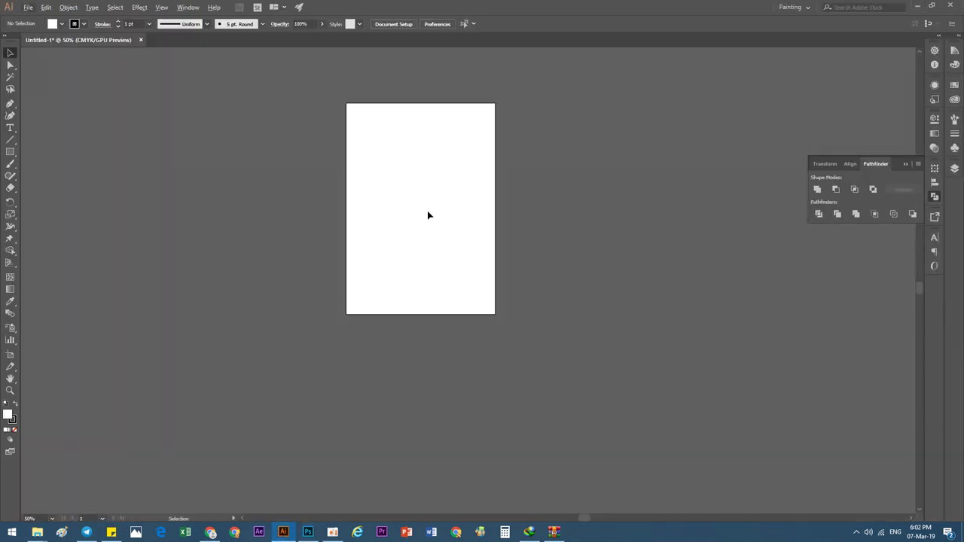
scroll(448, 193, up, 3)
scroll(387, 208, down, 3)
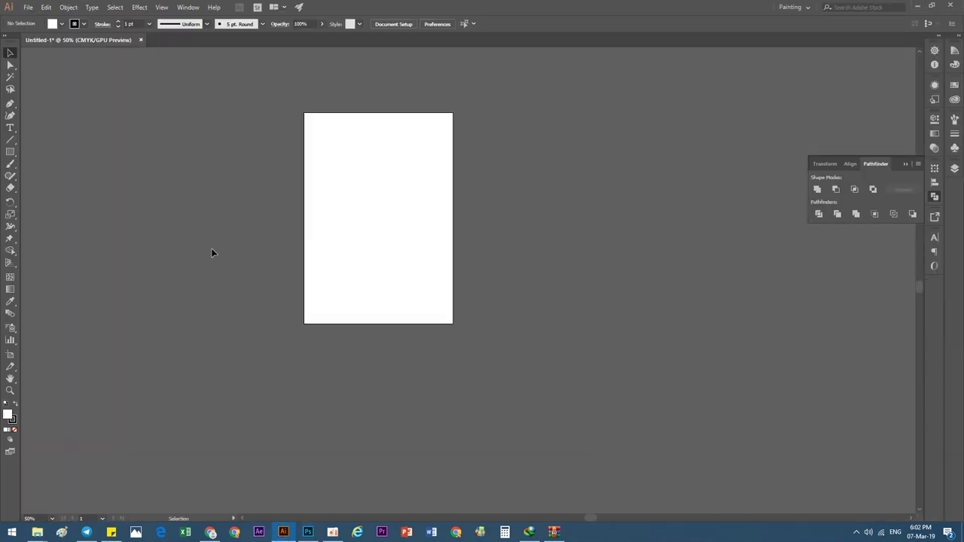
click(10, 152)
mouse_move(304, 113)
mouse_down()
mouse_move(444, 326)
mouse_move(453, 324)
mouse_up()
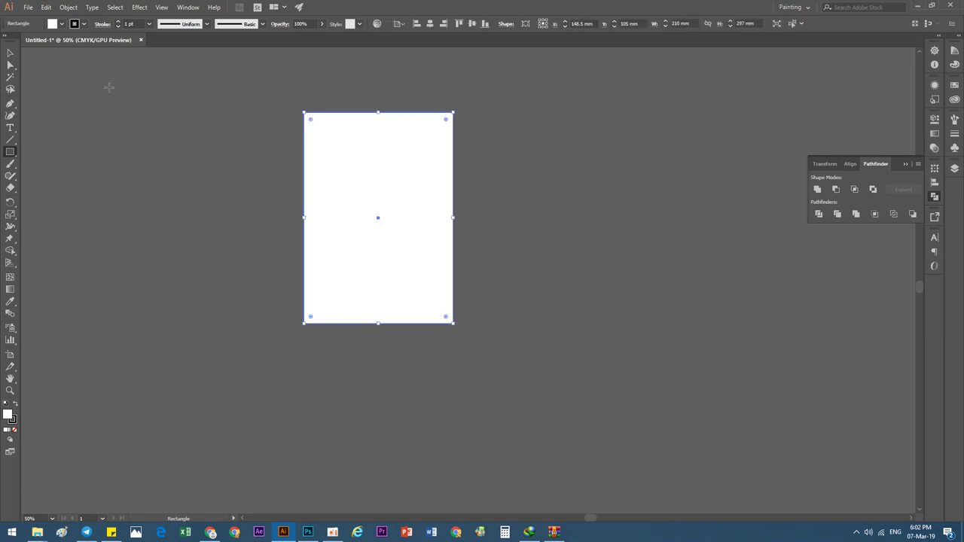
Add a new point text object beside the artboard and select it
key(t)
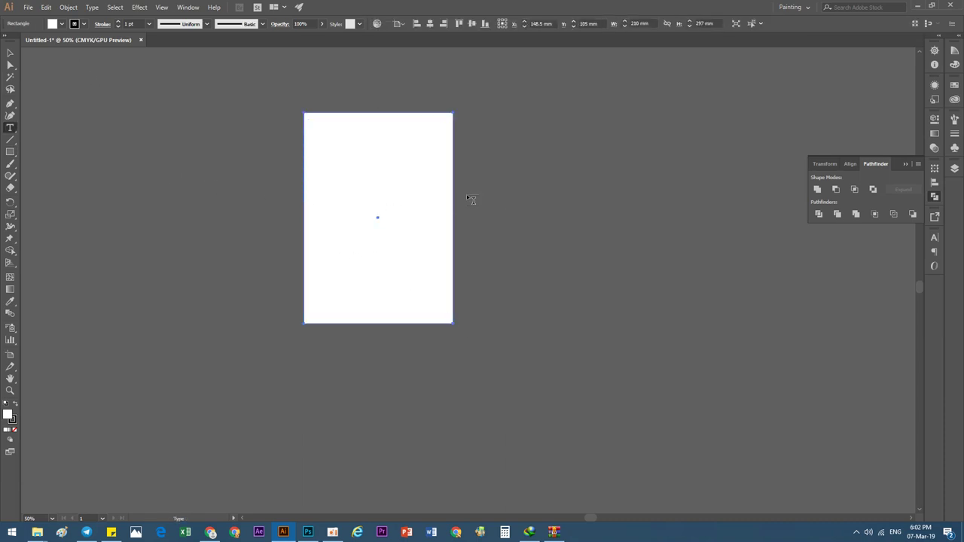
click(546, 194)
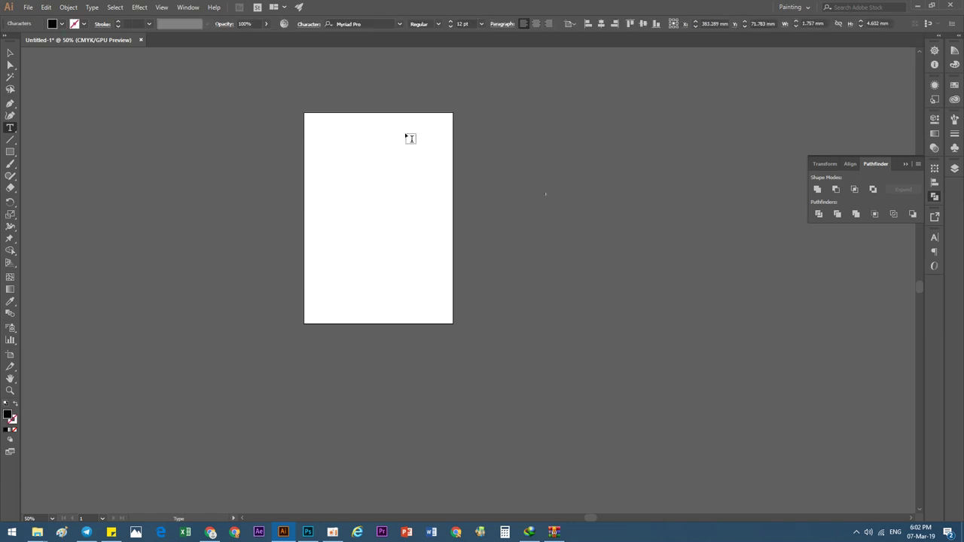
click(10, 52)
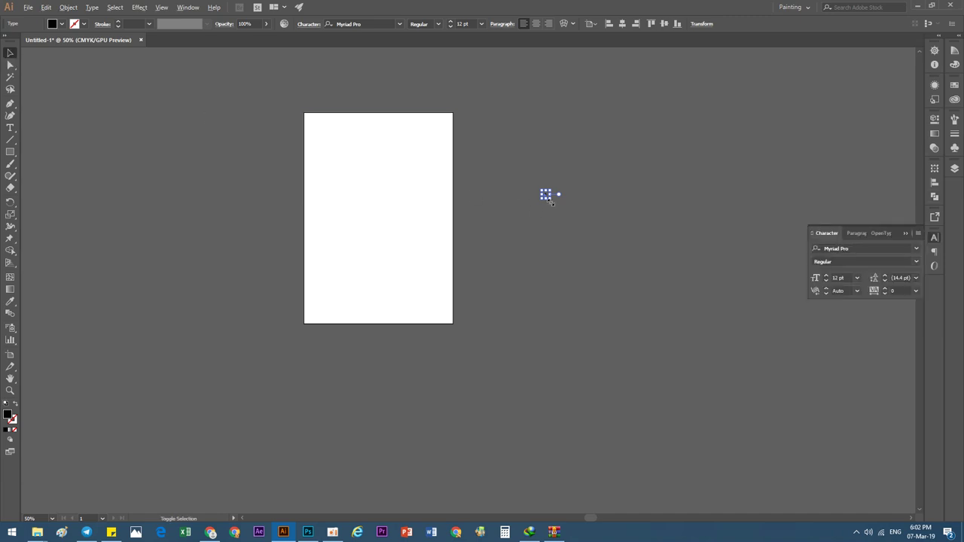
Scale the new text up into a large 452 pt Myriad Pro '8' on the page
mouse_move(551, 199)
mouse_down()
mouse_move(565, 217)
mouse_move(393, 218)
mouse_move(414, 275)
mouse_up()
alt+scroll(390, 202, up, 2)
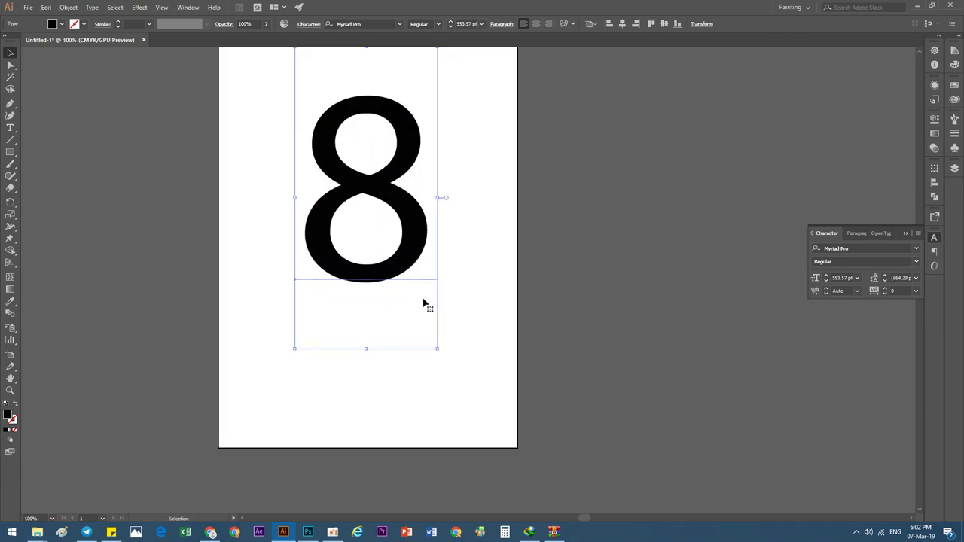
drag(434, 350, 425, 351)
alt+scroll(419, 271, down, 1)
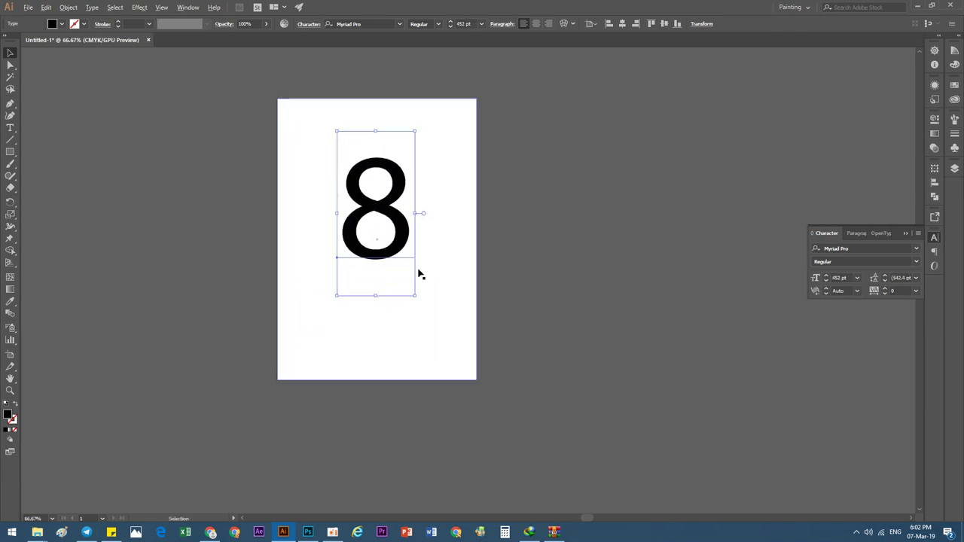
click(569, 335)
Duplicate the page rectangle and the 8 to the right of the original
key(ctrl+a)
scroll(247, 198, down, 2)
mouse_move(311, 261)
mouse_down()
mouse_move(585, 260)
mouse_move(545, 260)
mouse_up()
click(392, 290)
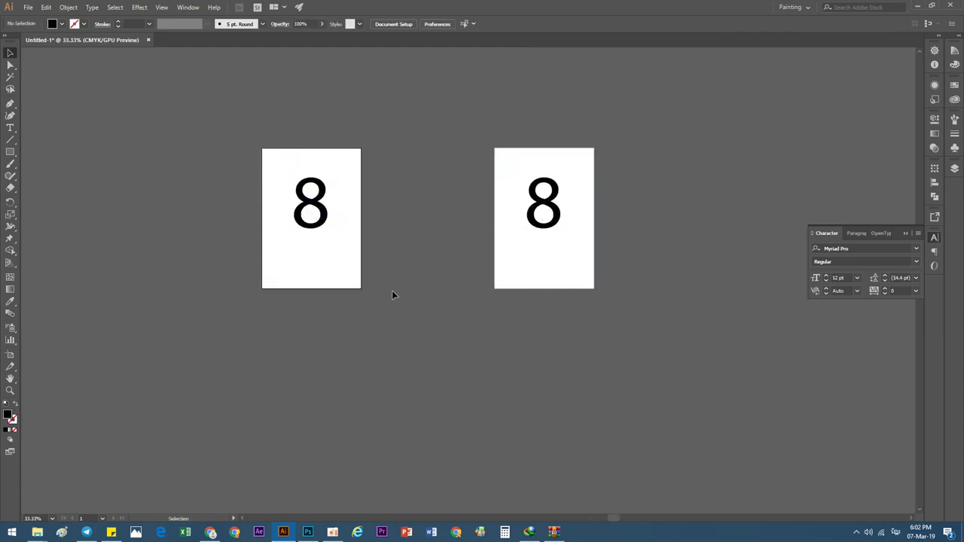
Centre the large 8 horizontally on the page background
click(309, 258)
scroll(317, 330, right, 2)
alt+scroll(493, 252, up, 2)
click(327, 249)
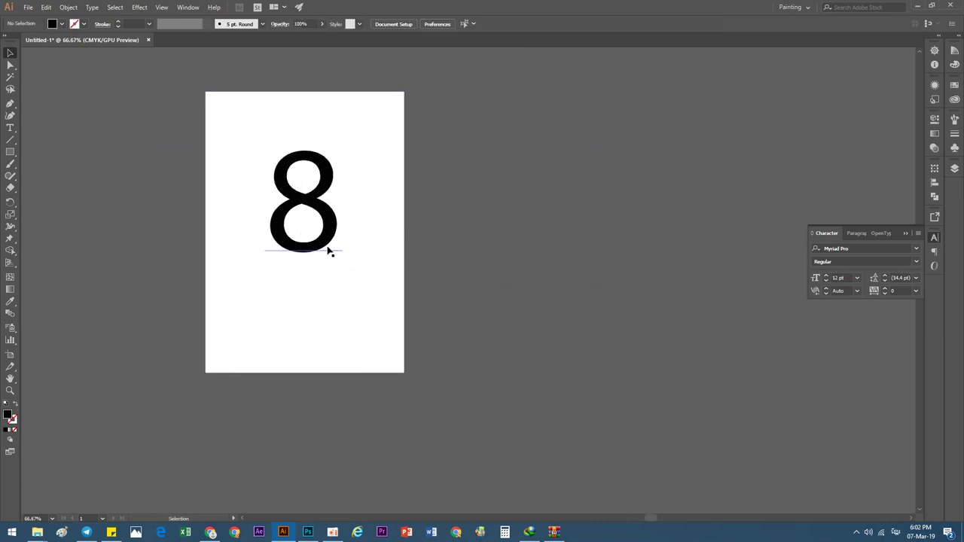
drag(398, 306, 226, 178)
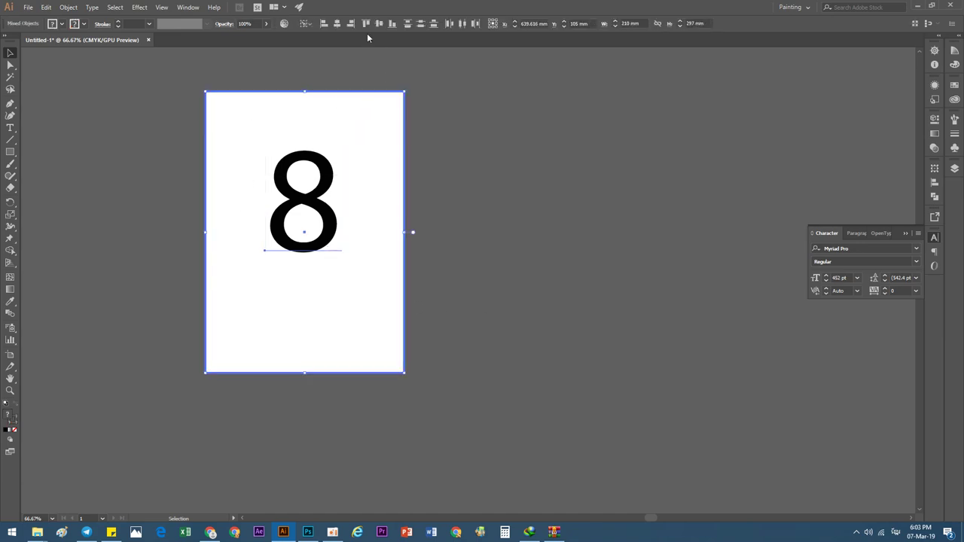
click(343, 23)
Place a copy of the 8 just outside the page, to its left
click(142, 159)
scroll(231, 279, left, 2)
scroll(230, 279, up, 1)
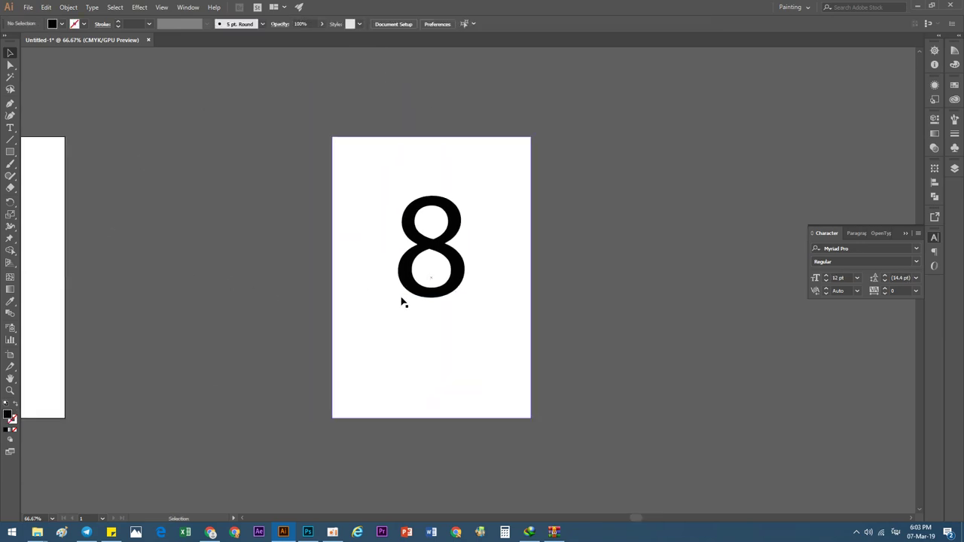
click(423, 310)
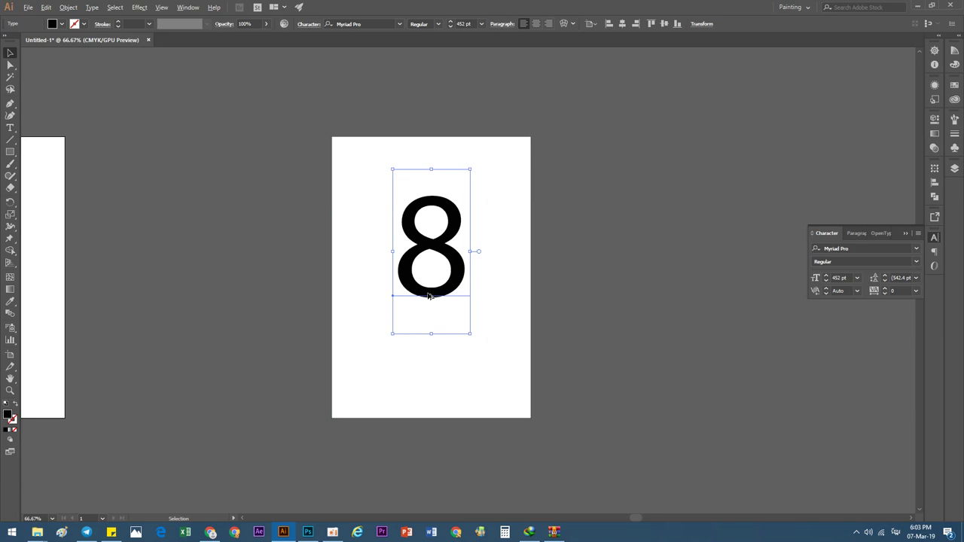
alt+drag(427, 297, 243, 298)
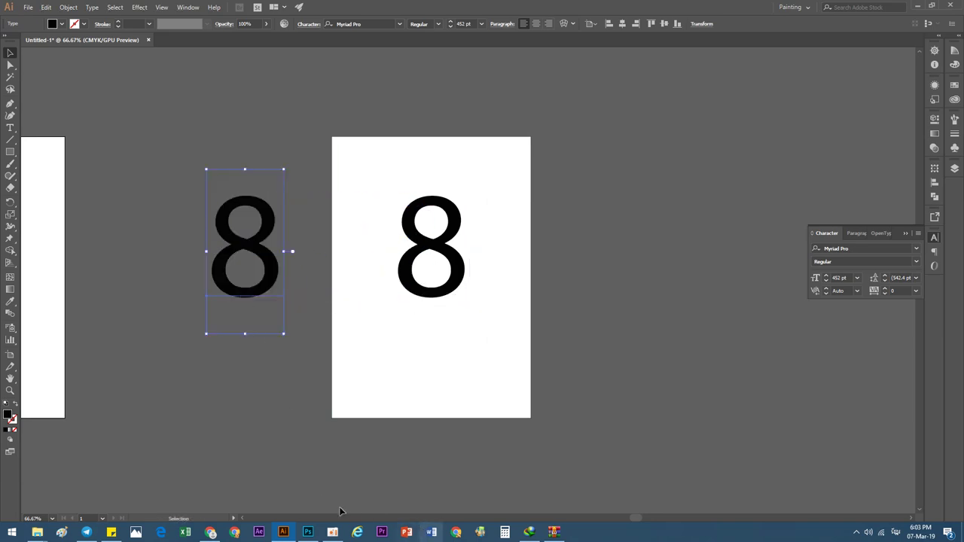
Replace the copied 8 with 'International Woman Day' pasted from Sticky Notes
double_click(239, 294)
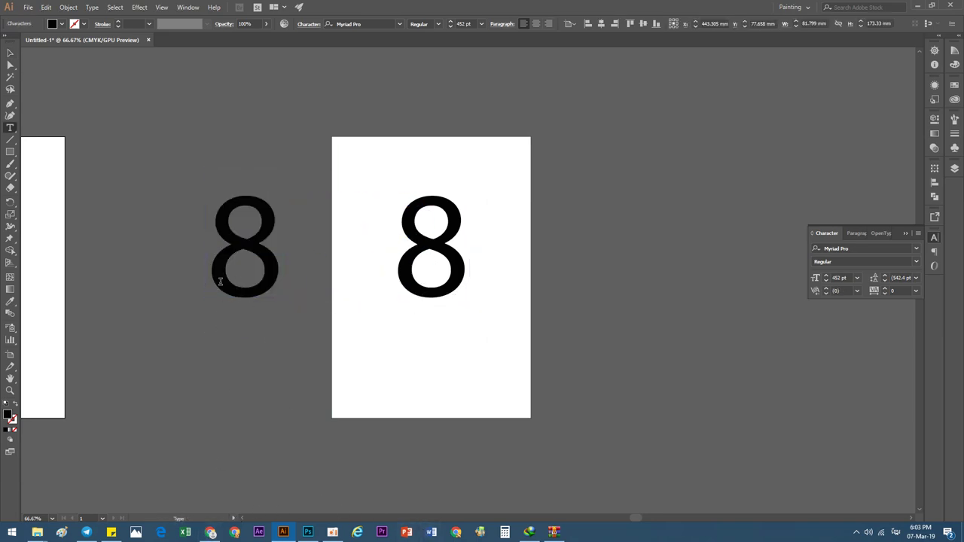
drag(220, 282, 311, 280)
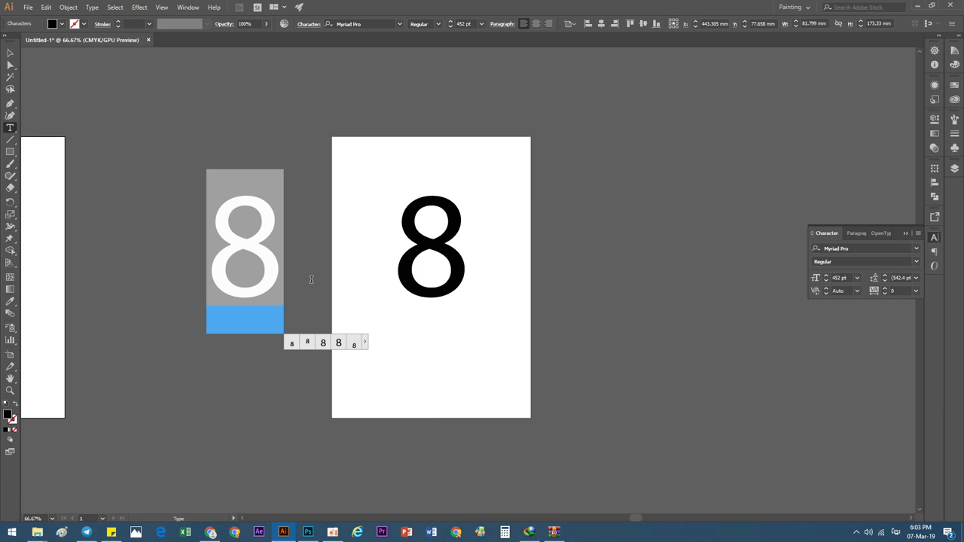
click(111, 533)
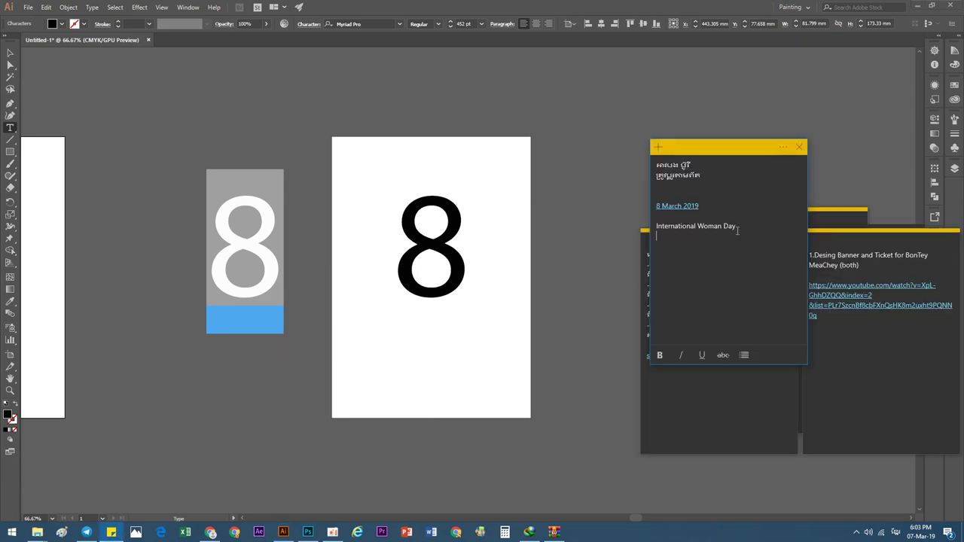
drag(738, 230, 655, 226)
click(243, 243)
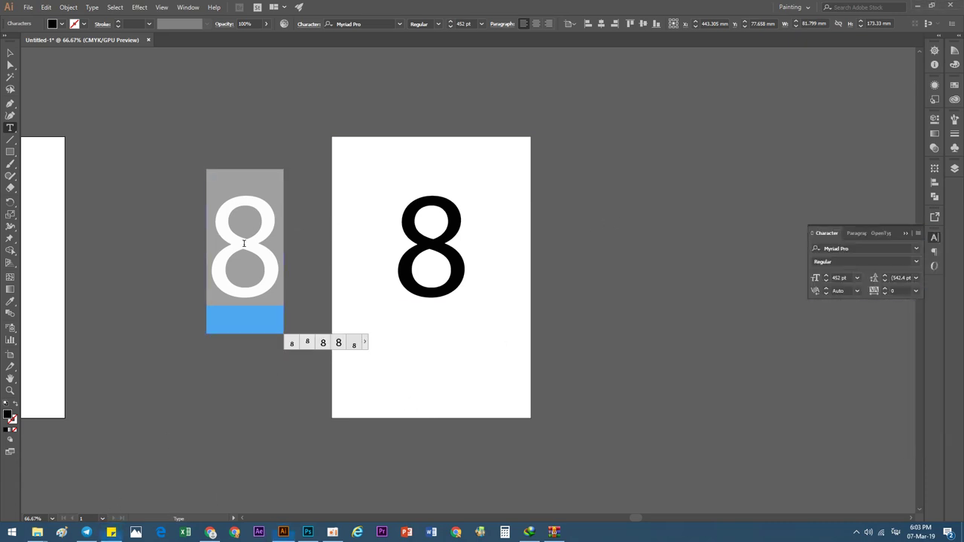
key(ctrl+v)
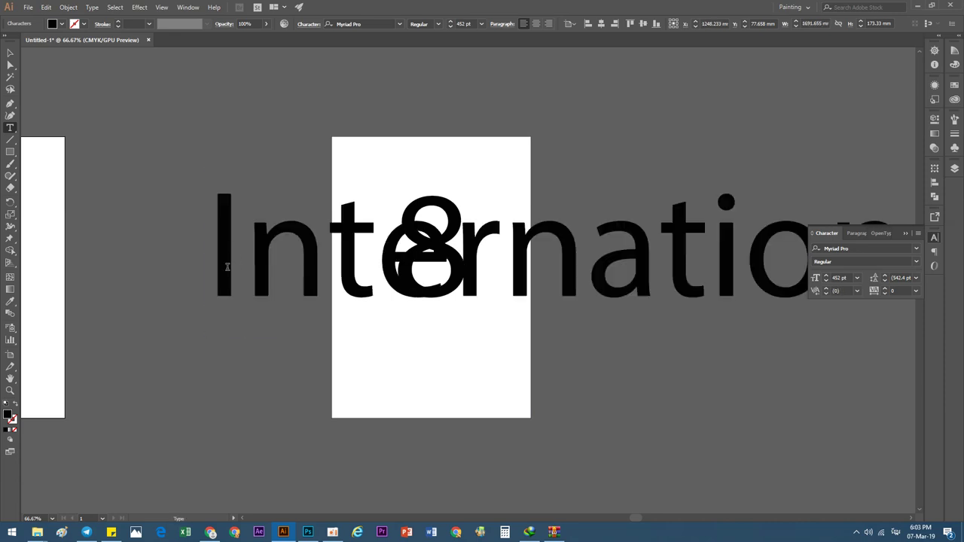
key(Escape)
Shrink the title to about 27.89 pt and move it to the top of the page
scroll(220, 241, down, 3)
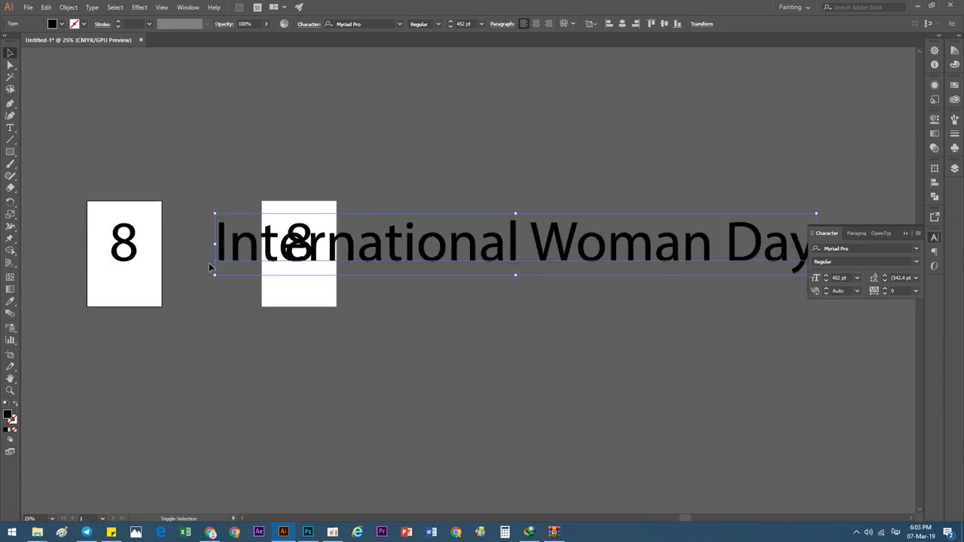
drag(213, 276, 296, 270)
drag(543, 249, 468, 230)
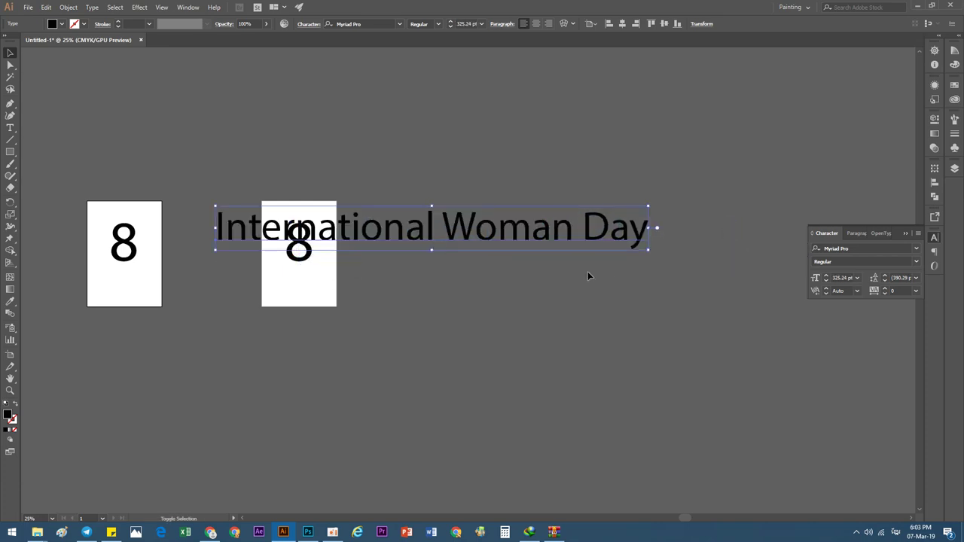
scroll(272, 211, up, 4)
mouse_move(647, 250)
mouse_down()
mouse_move(295, 215)
mouse_move(302, 236)
mouse_move(521, 235)
mouse_move(440, 218)
mouse_up()
scroll(420, 229, up, 2)
drag(531, 226, 495, 228)
scroll(279, 180, down, 2)
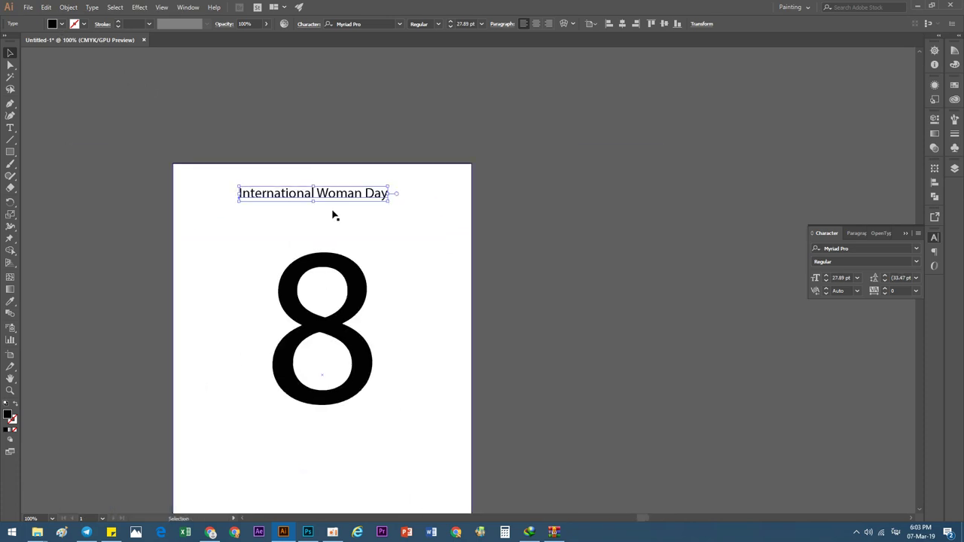
Centre the title horizontally on the page and lower it slightly
drag(294, 200, 377, 431)
click(332, 24)
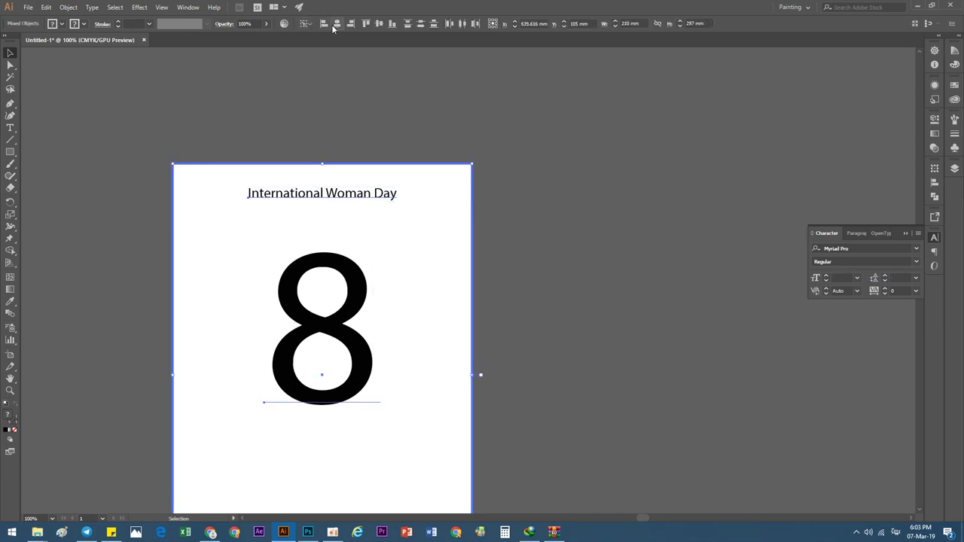
click(323, 189)
scroll(327, 185, up, 1)
drag(334, 202, 330, 210)
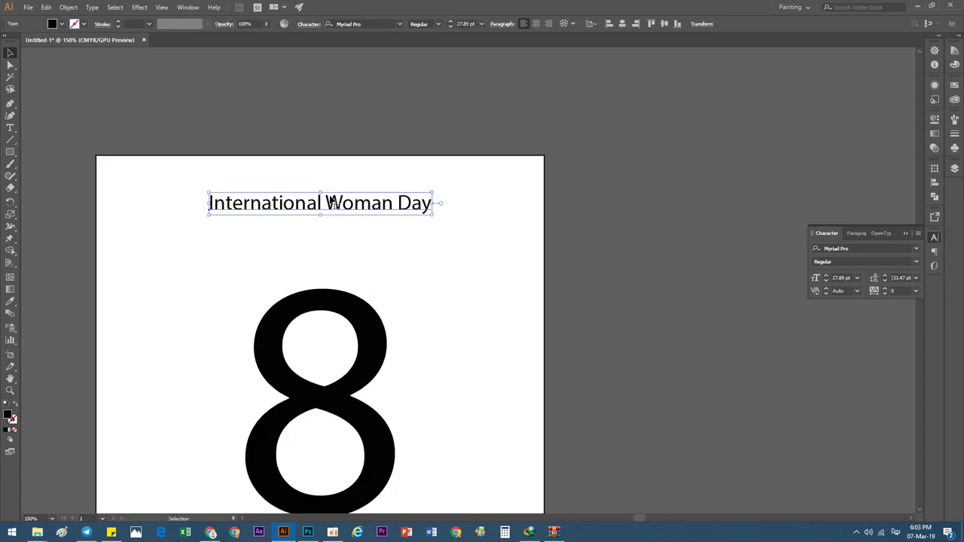
click(183, 154)
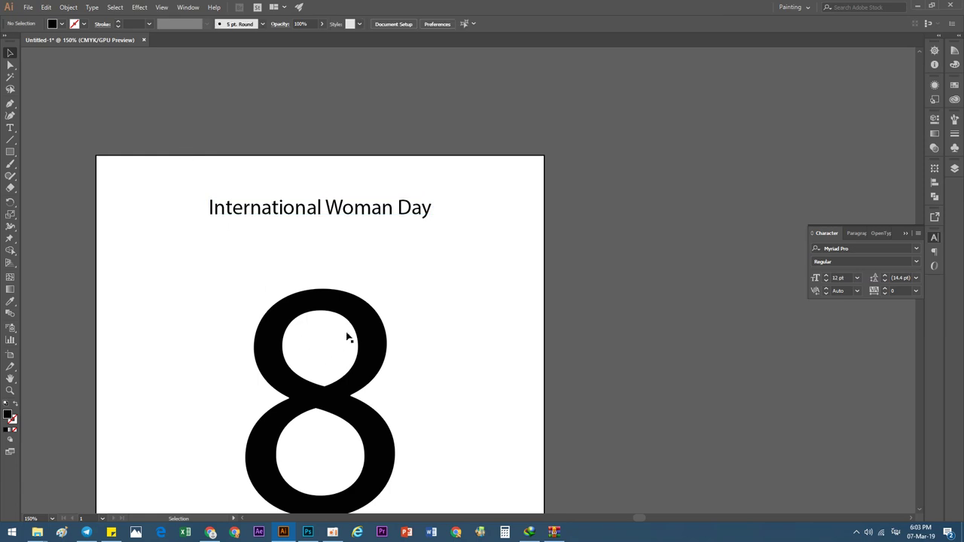
click(350, 337)
scroll(525, 321, down, 2)
click(520, 331)
drag(511, 352, 495, 230)
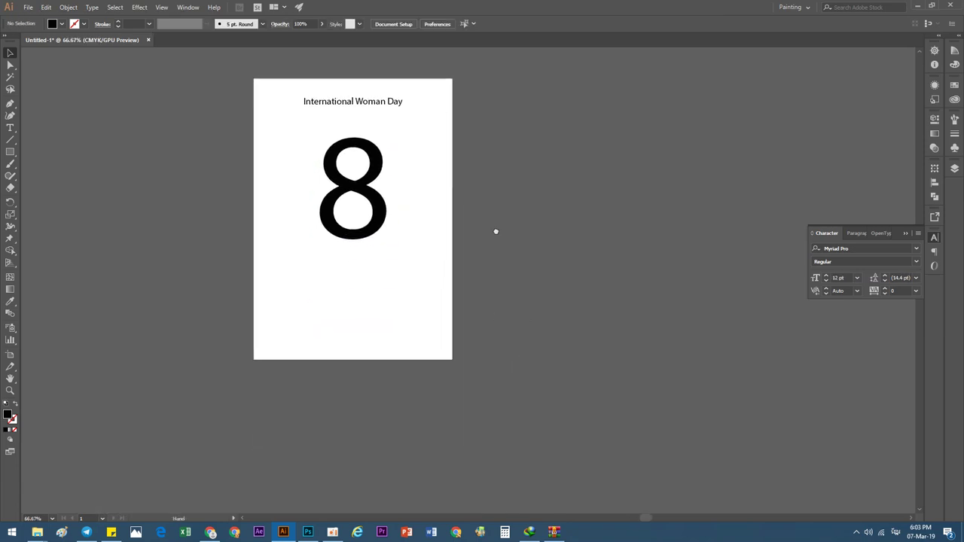
Copy the title below the 8 and retype it as 'March 2019'
drag(244, 129, 465, 385)
click(465, 385)
drag(373, 104, 369, 260)
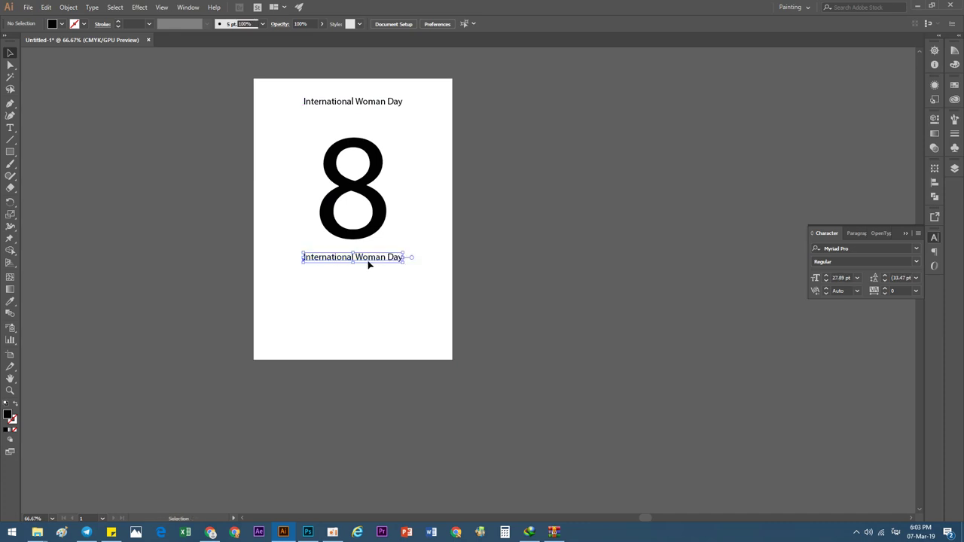
double_click(368, 263)
key(ctrl+a)
text(ম)
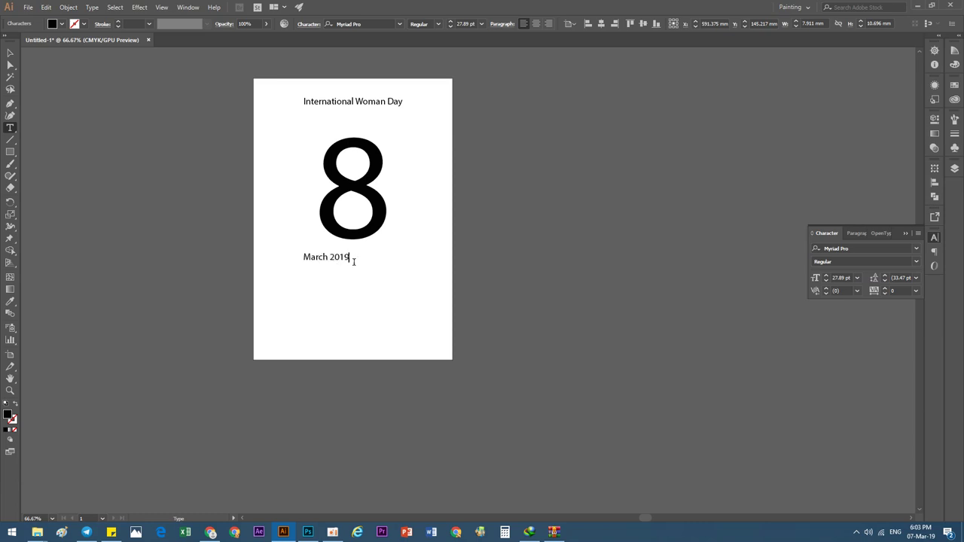
Set March 2019 in the thin AKbalthom KOUPREY Phaguan font and enlarge it to 50.54 pt
mouse_move(354, 261)
mouse_down()
mouse_move(305, 258)
mouse_move(383, 266)
mouse_up()
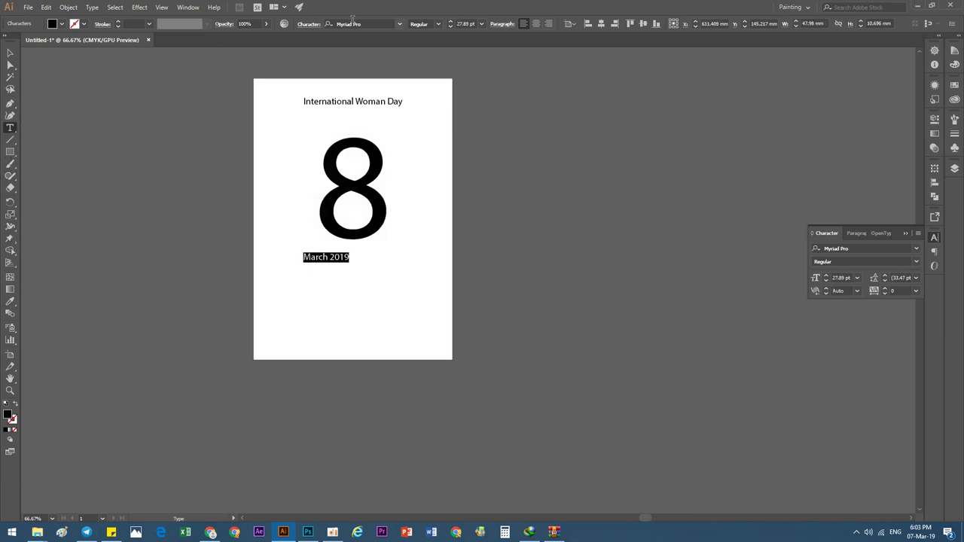
click(399, 24)
click(358, 60)
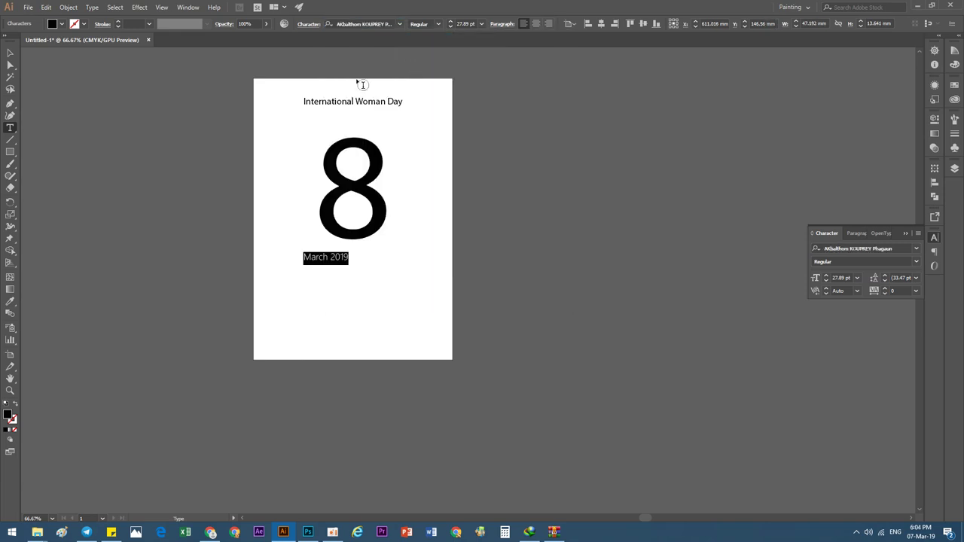
click(11, 53)
drag(350, 264, 385, 273)
Centre March 2019 horizontally on the page beneath the 8
drag(437, 317, 263, 108)
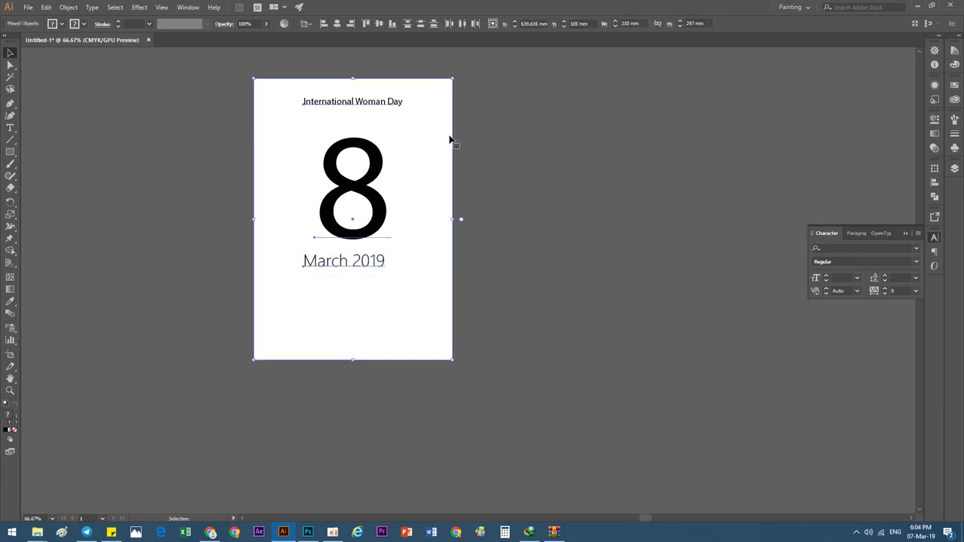
click(339, 27)
click(231, 129)
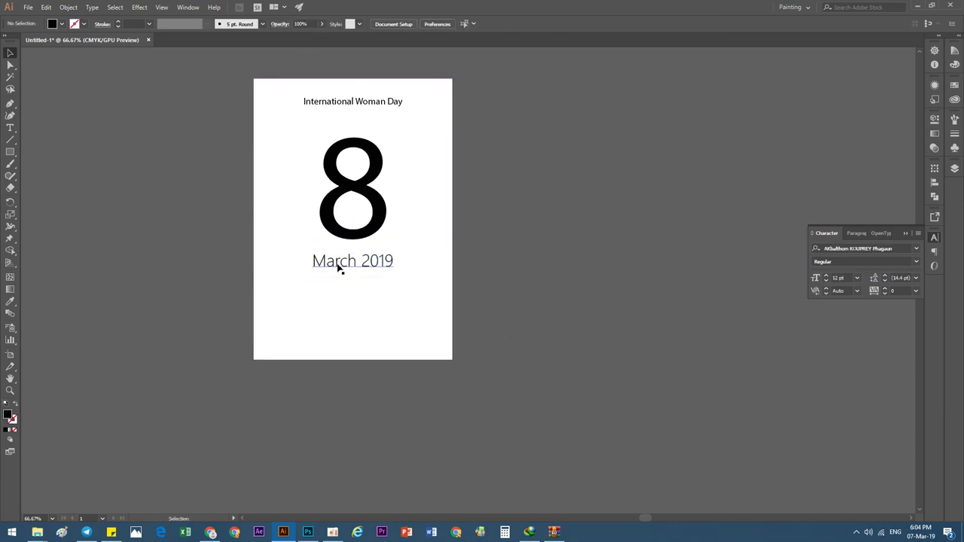
scroll(338, 267, up, 1)
click(373, 281)
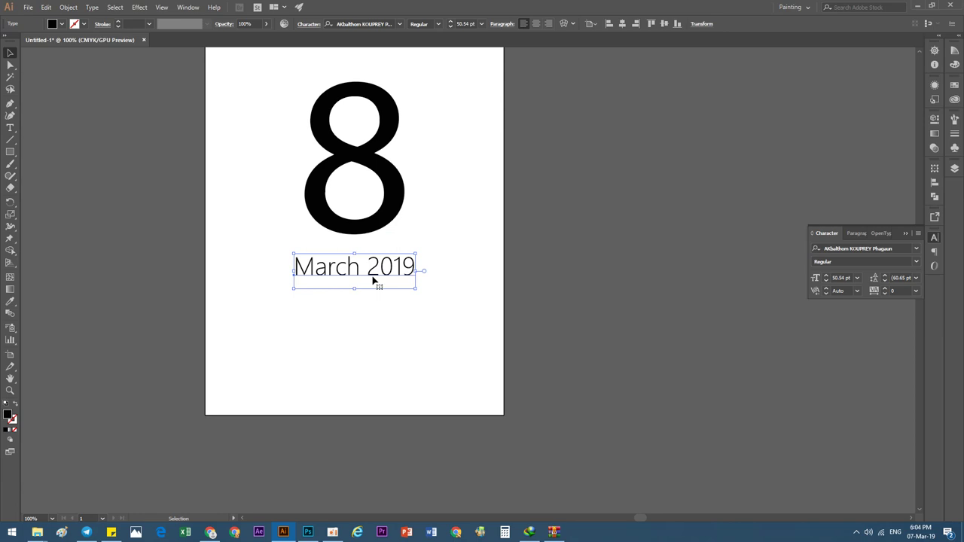
scroll(373, 280, down, 1)
click(538, 320)
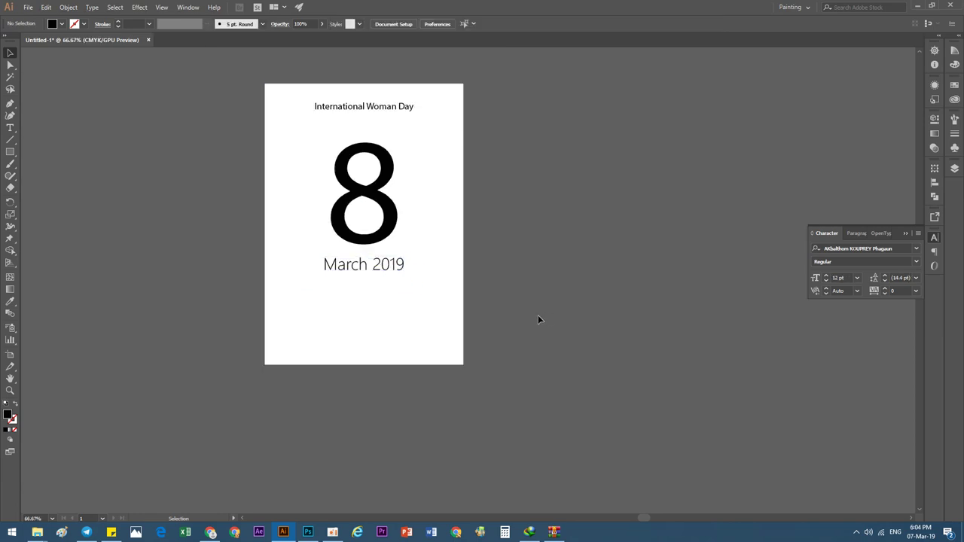
click(351, 118)
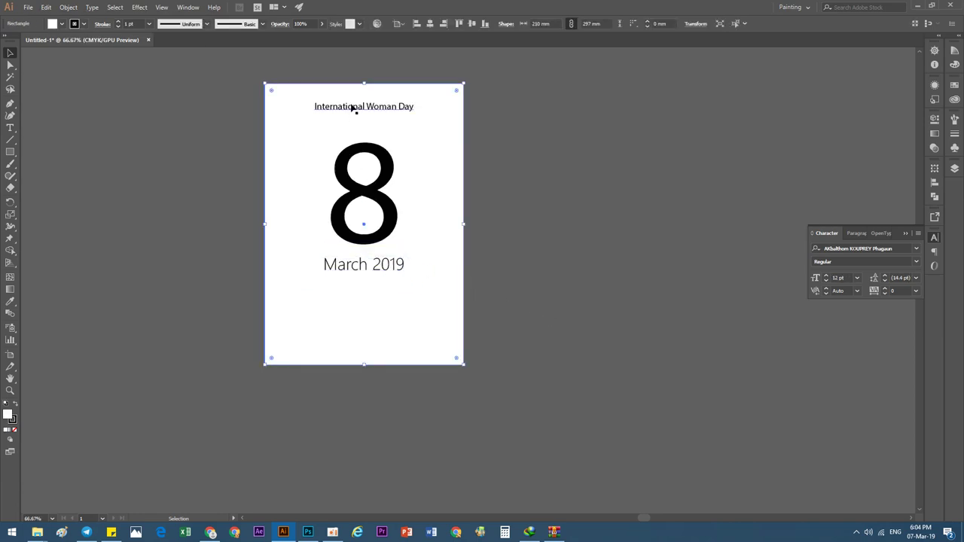
click(352, 109)
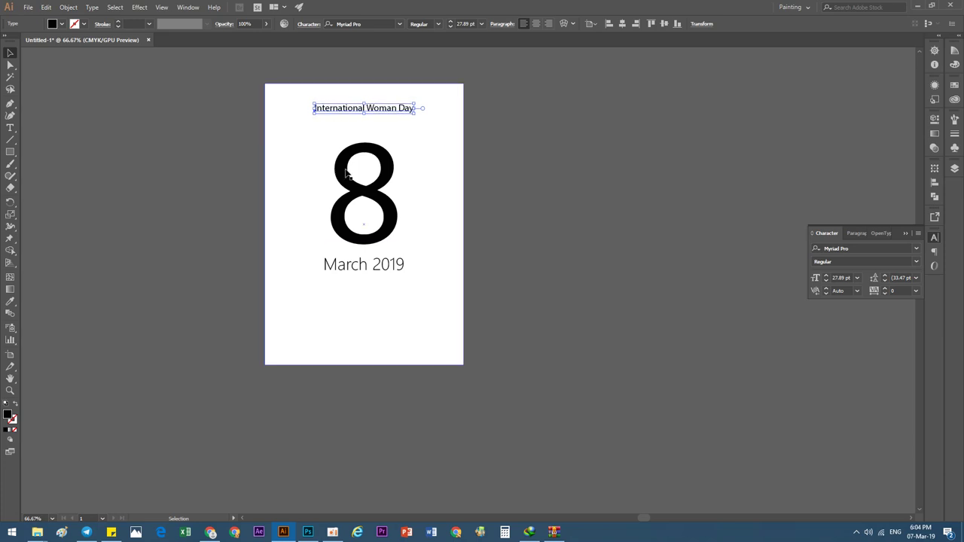
Copy the title below the date and retype it as 'Wish Happy and Good Health'
click(458, 301)
drag(399, 111, 400, 300)
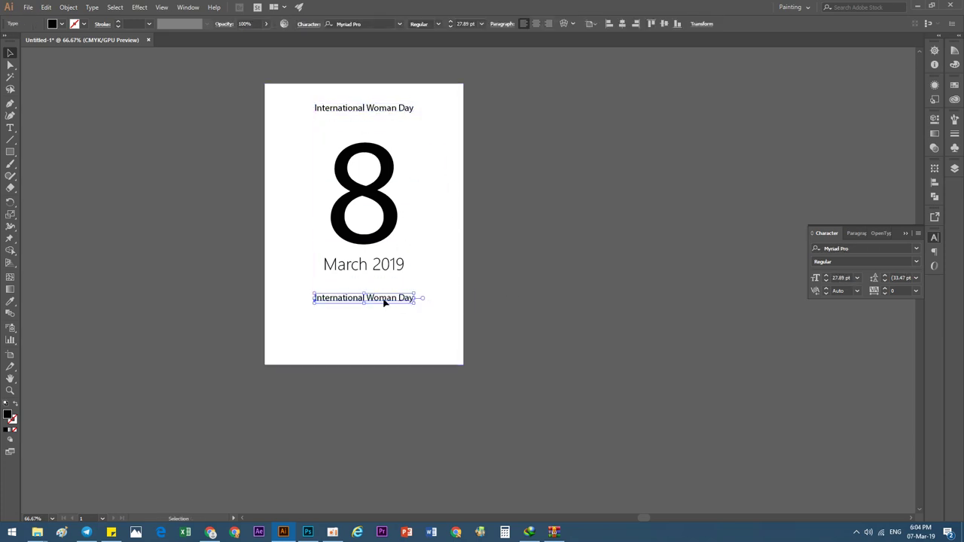
triple_click(384, 298)
text(Wish Happy and Good Health)
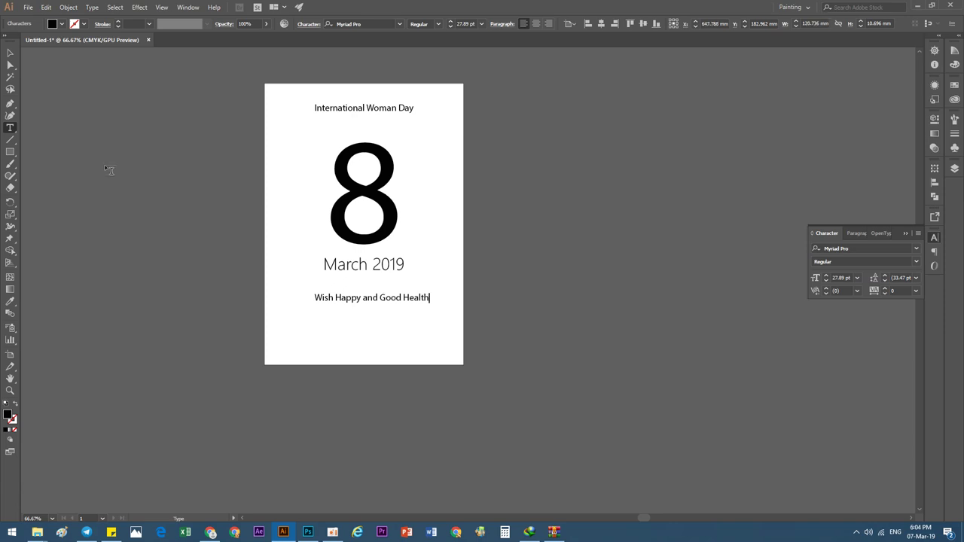
Centre the Wish Happy and Good Health tagline horizontally on the page
click(6, 49)
drag(426, 373, 281, 88)
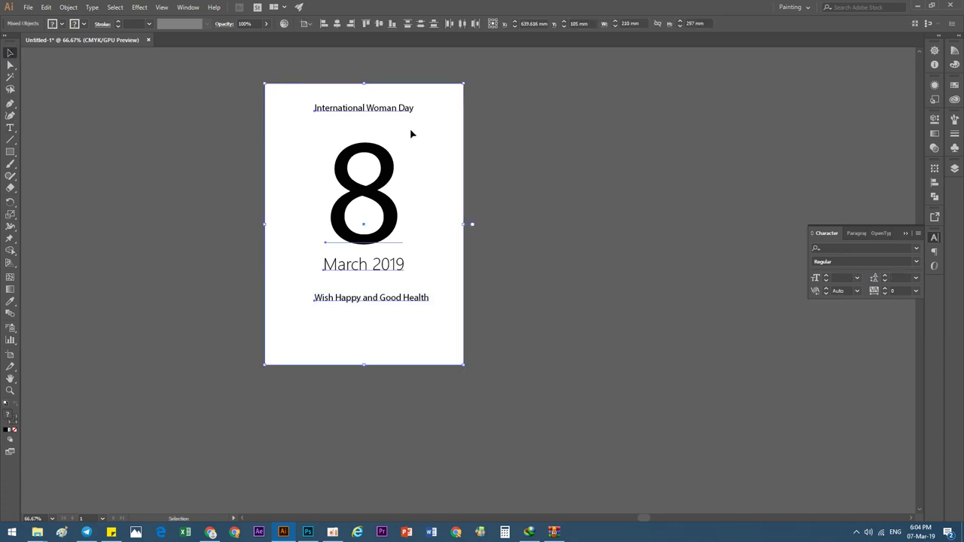
click(337, 23)
click(201, 241)
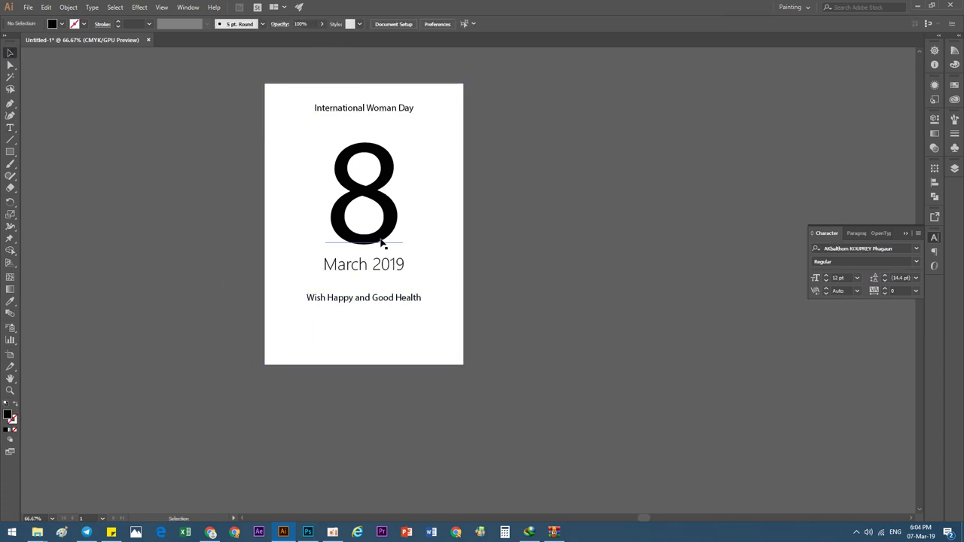
Nudge March 2019 up one step closer to the 8
click(379, 271)
alt+scroll(379, 273, down, 2)
click(442, 284)
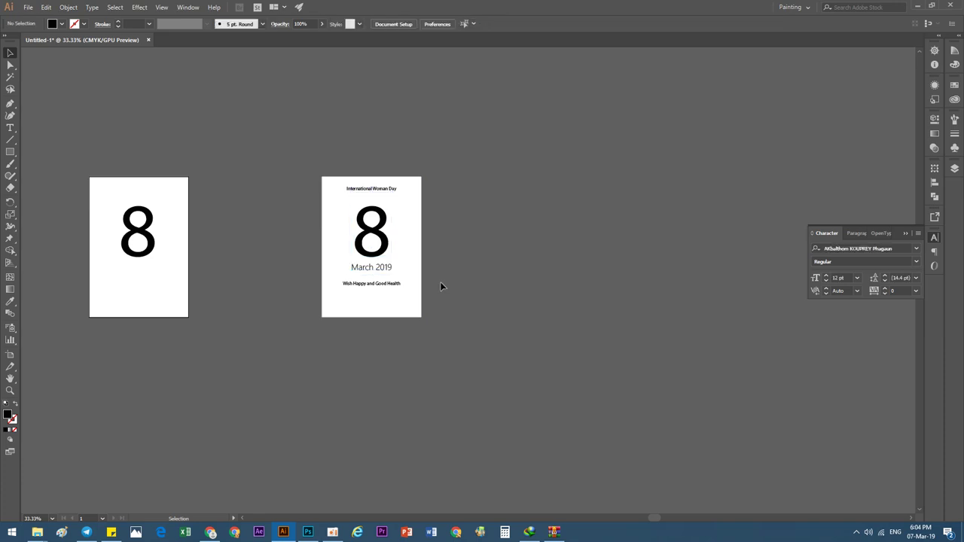
click(388, 272)
alt+scroll(380, 276, up, 2)
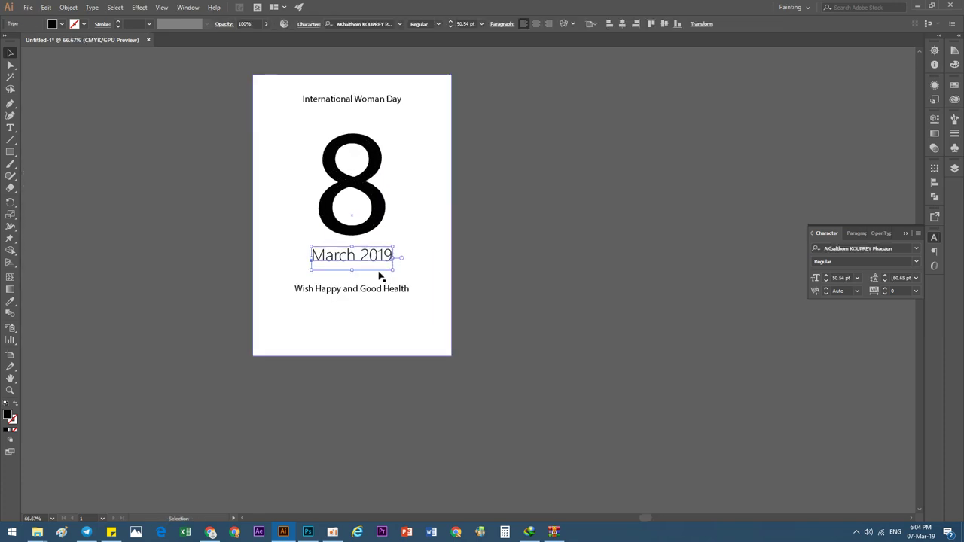
key(Up)
key(Up)
key(Up)
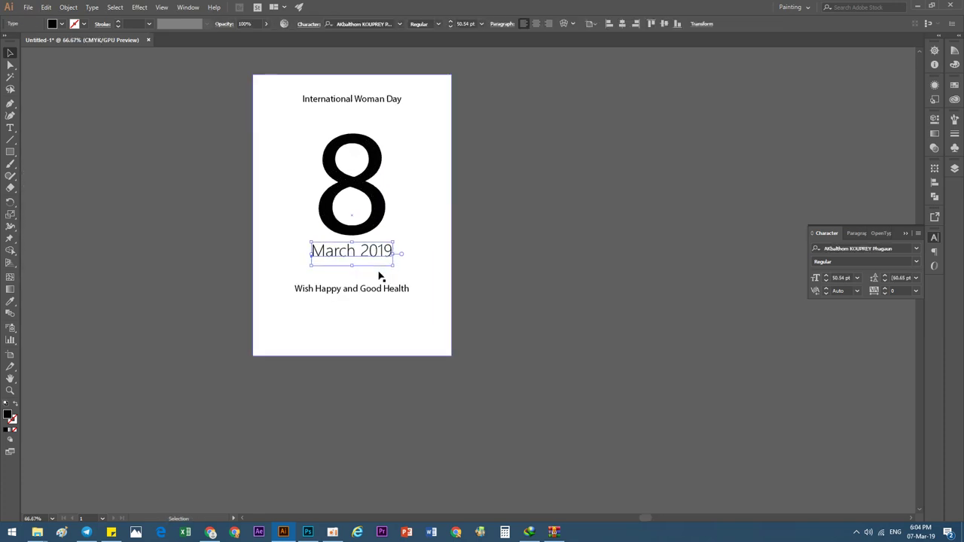
Nudge the title down slightly, then select March 2019 together with the 8
click(359, 108)
key(Down)
key(Down)
key(Down)
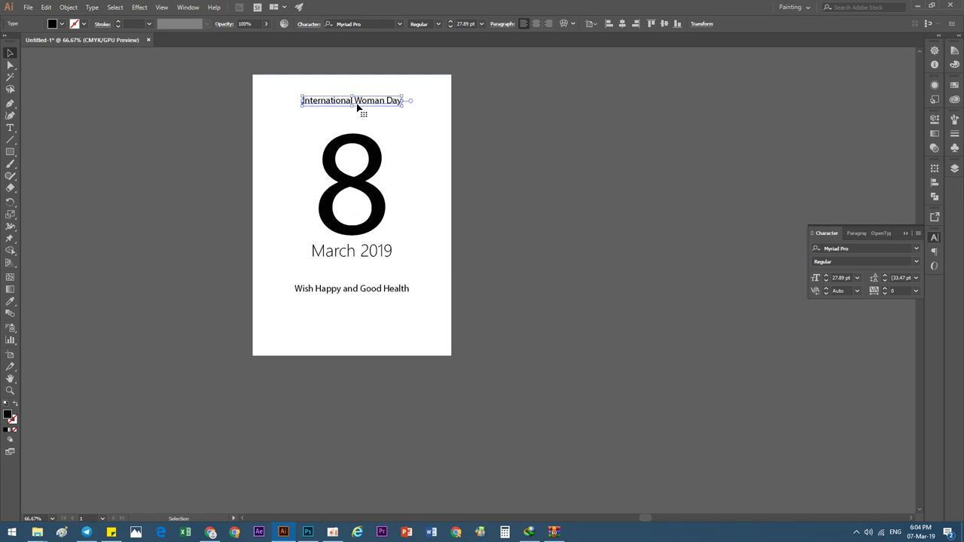
click(518, 282)
click(360, 251)
shift+click(354, 180)
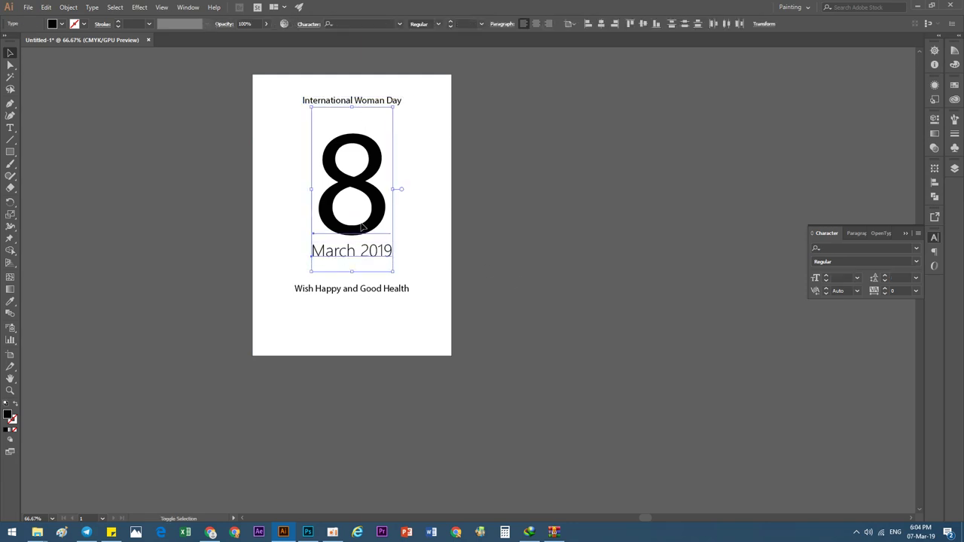
Convert the 8 and March 2019 text into outlines
right_click(396, 188)
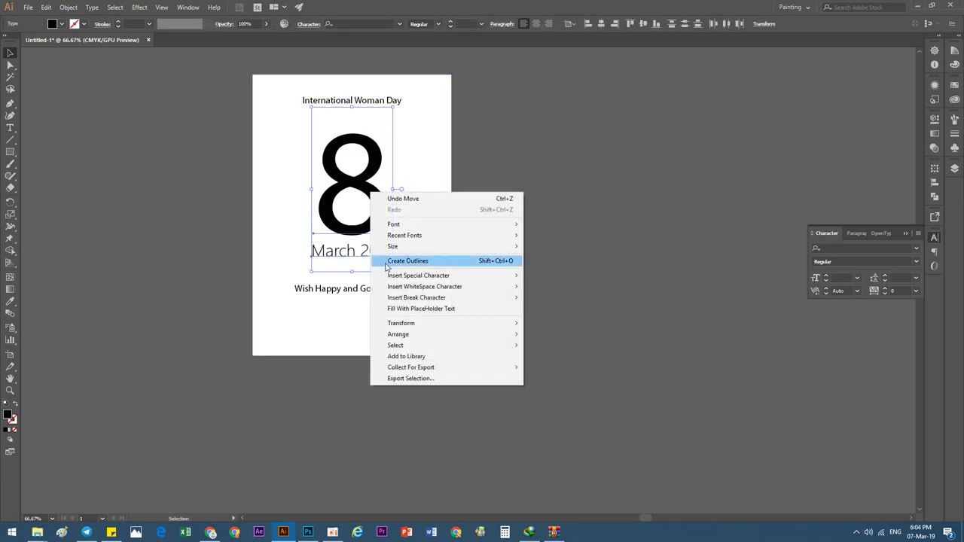
click(422, 259)
click(437, 239)
Divide all page artwork with Pathfinder Divide and ungroup the resulting pieces
key(ctrl+a)
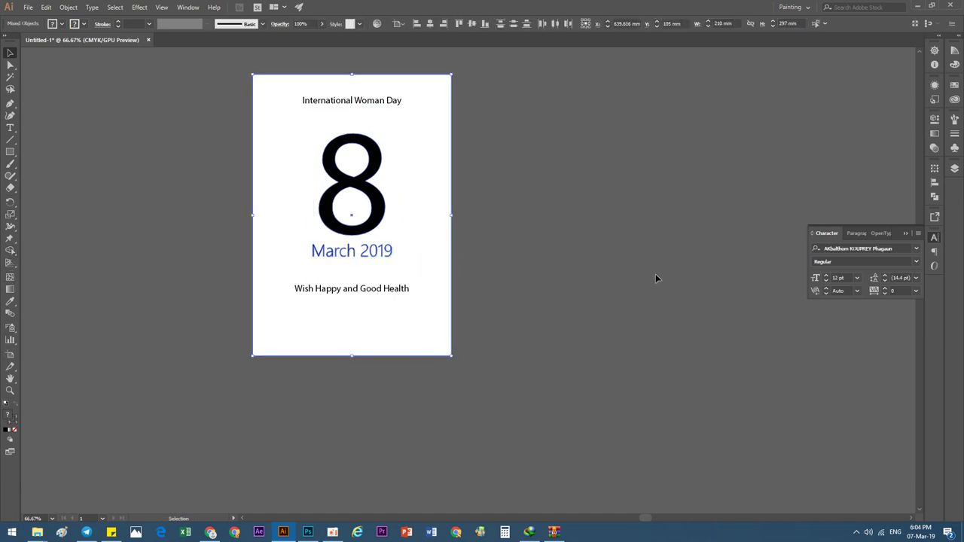
click(935, 196)
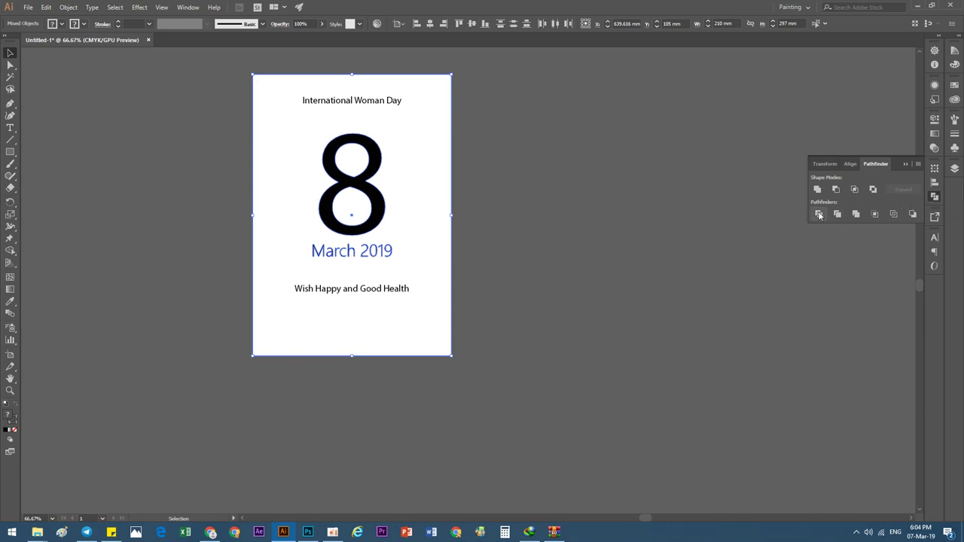
click(819, 214)
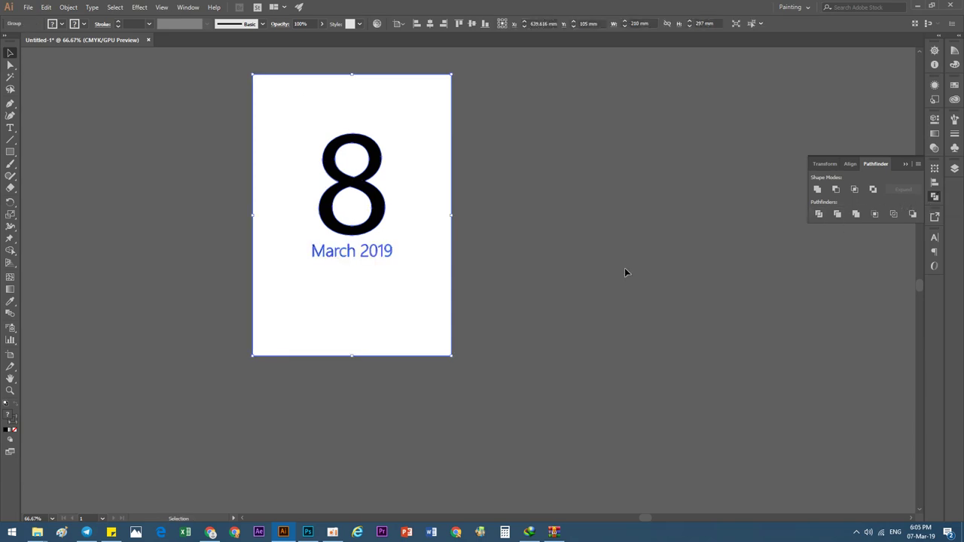
scroll(398, 243, up, 4)
right_click(336, 287)
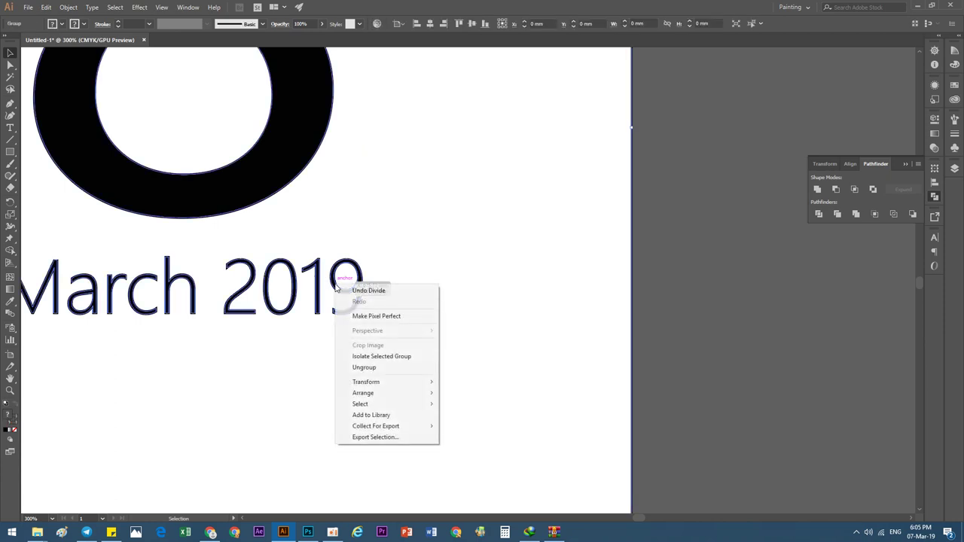
click(369, 368)
Check that the 9, h and r letter pieces select individually
click(472, 334)
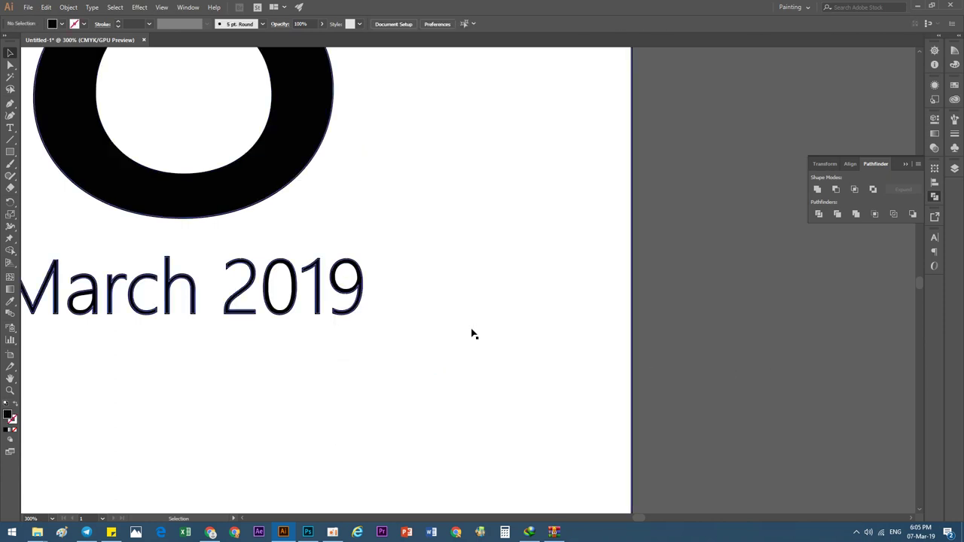
click(360, 302)
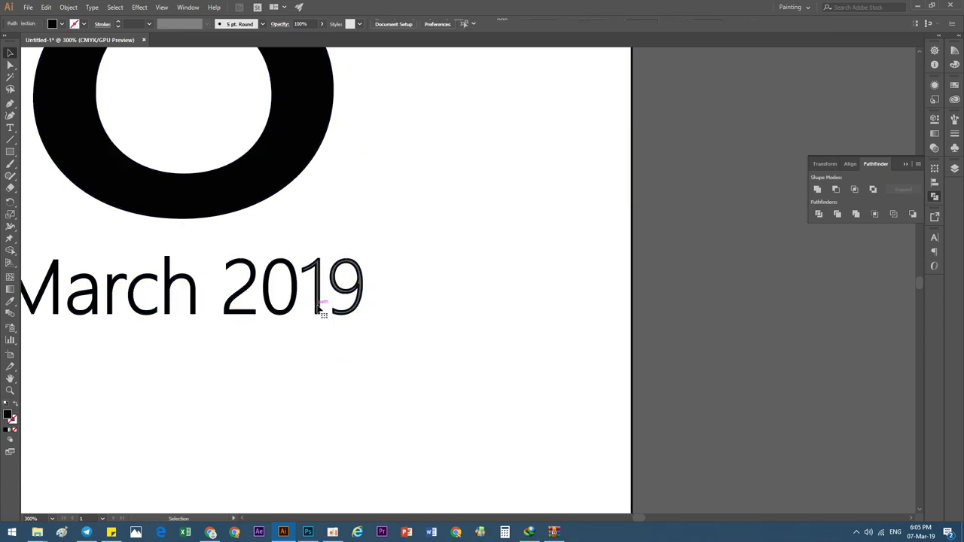
click(297, 303)
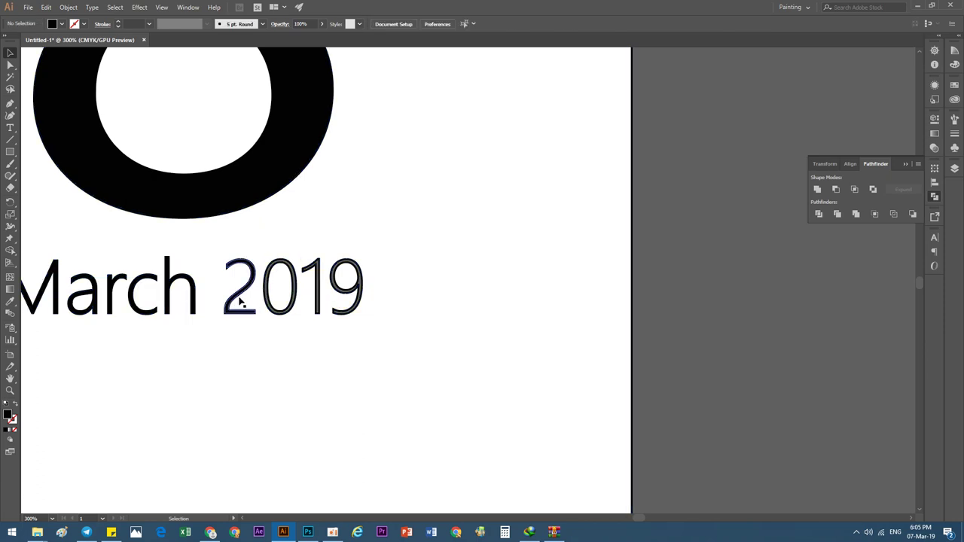
click(193, 308)
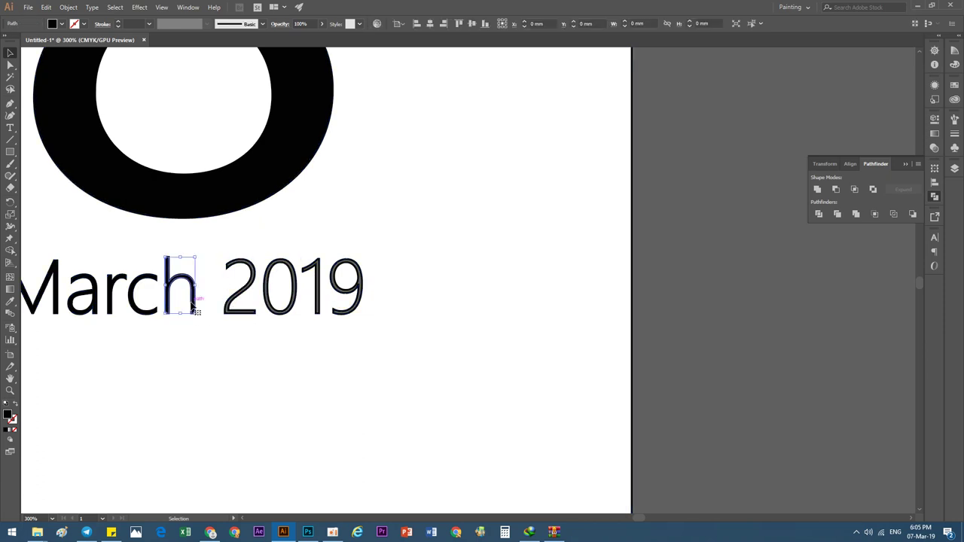
click(125, 307)
click(109, 302)
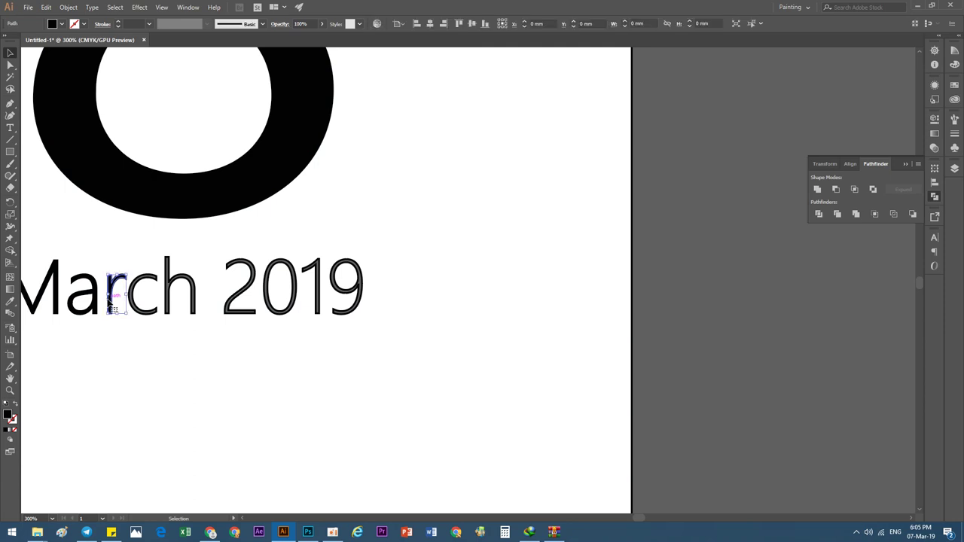
click(102, 300)
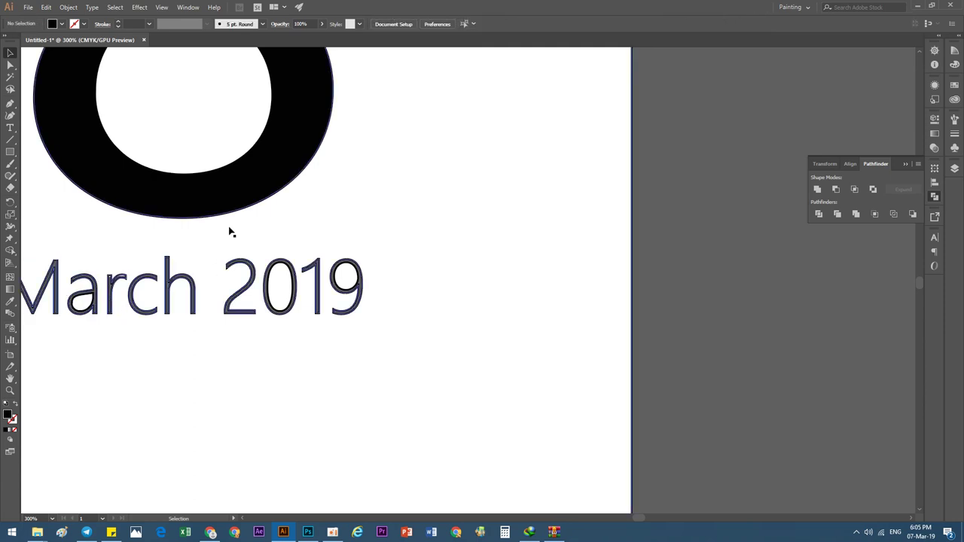
Draw a horizontal rule between March 2019 and the tagline
key(ctrl+minus)
key(ctrl+minus)
key(ctrl+minus)
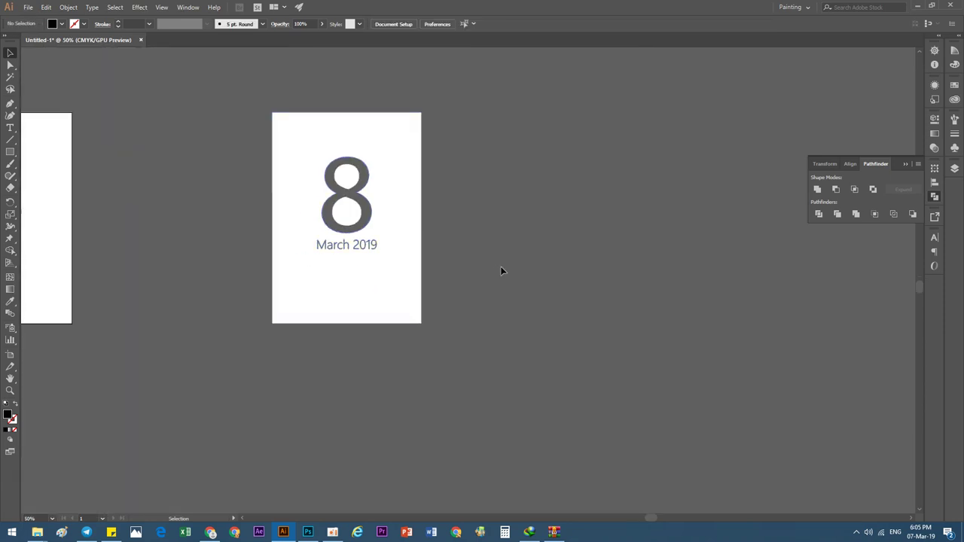
scroll(340, 263, up, 1)
scroll(366, 274, up, 1)
click(367, 273)
scroll(383, 233, up, 3)
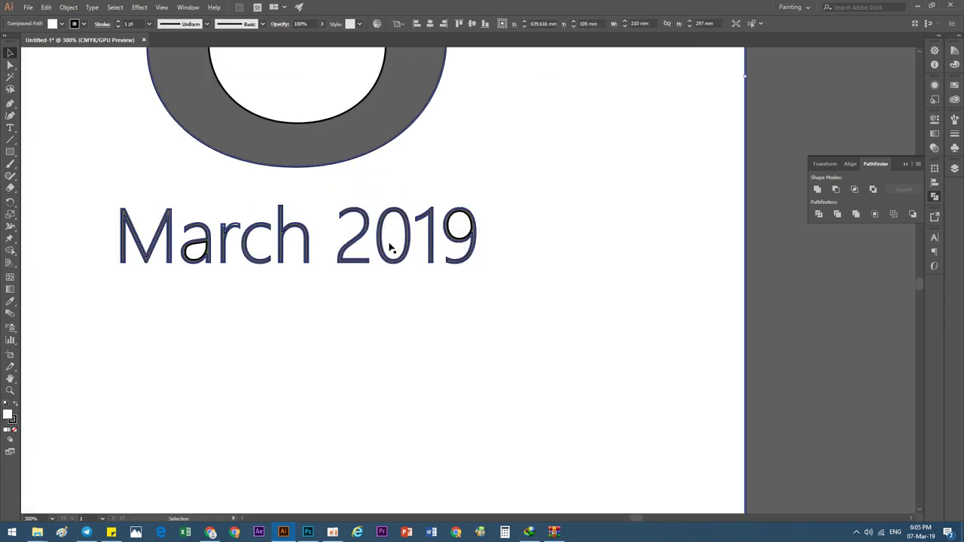
scroll(400, 311, down, 3)
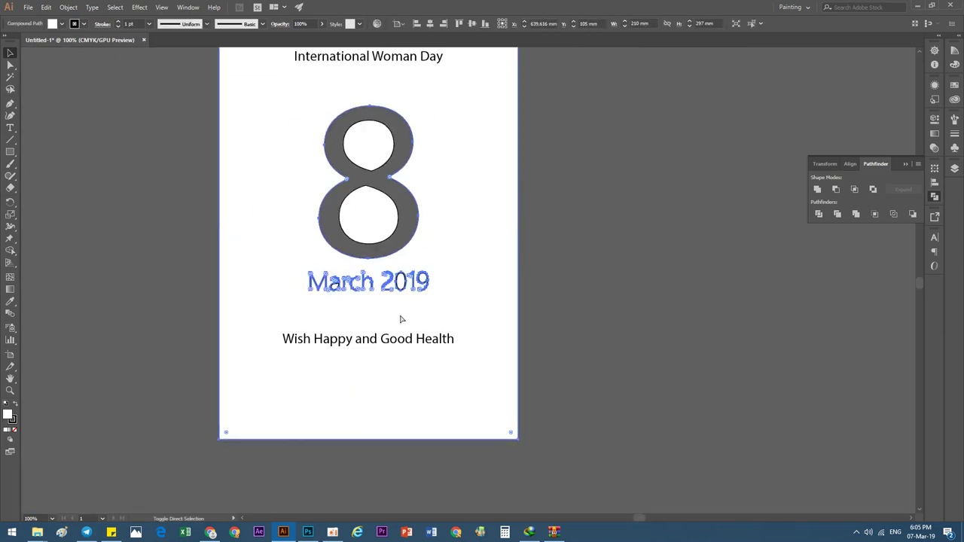
click(401, 319)
scroll(263, 323, down, 2)
scroll(321, 389, left, 2)
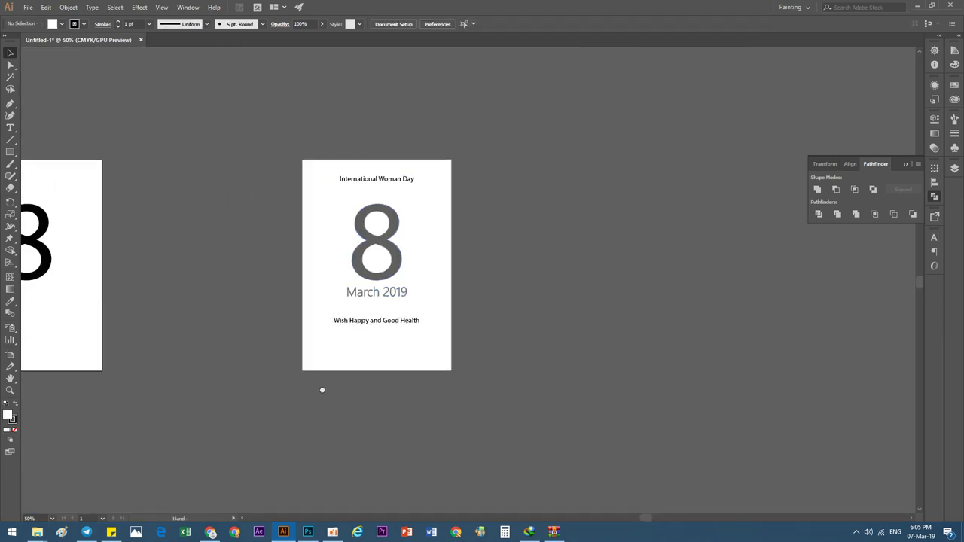
scroll(393, 326, up, 1)
key(backslash)
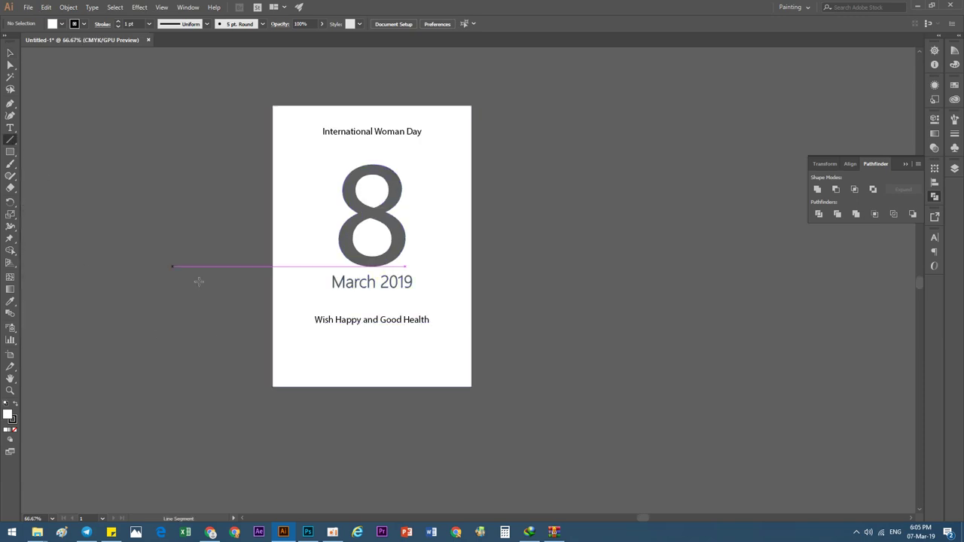
scroll(341, 308, up, 1)
drag(338, 311, 431, 311)
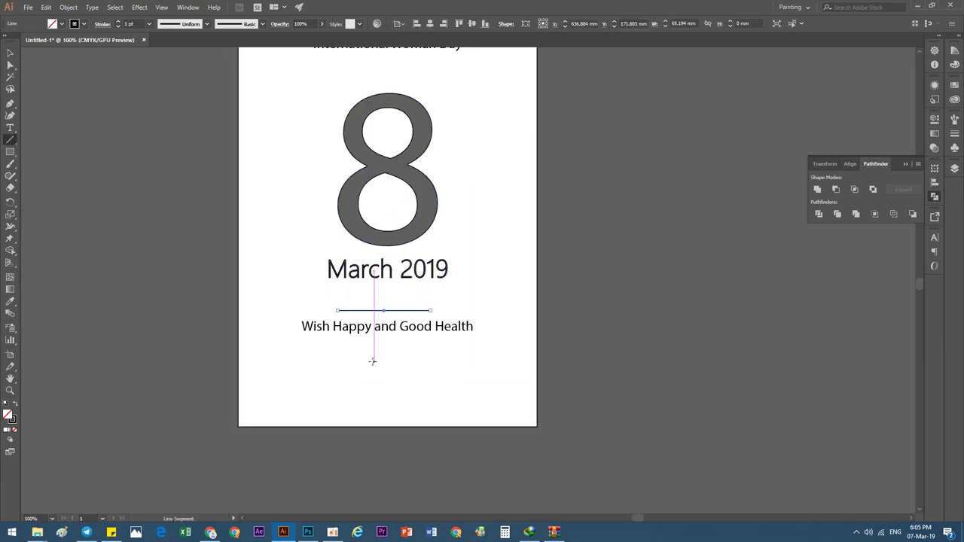
Set the stroke weight to 0.25 pt and draw a second rule below the tagline
click(118, 26)
drag(341, 345, 428, 345)
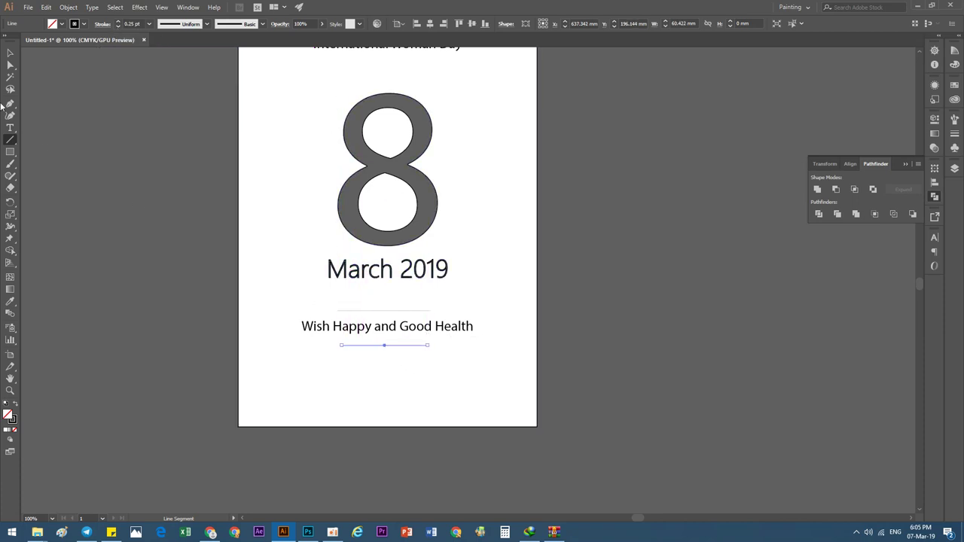
key(v)
click(79, 185)
Nudge the International Woman Day title slightly lower on the page
scroll(246, 301, down, 2)
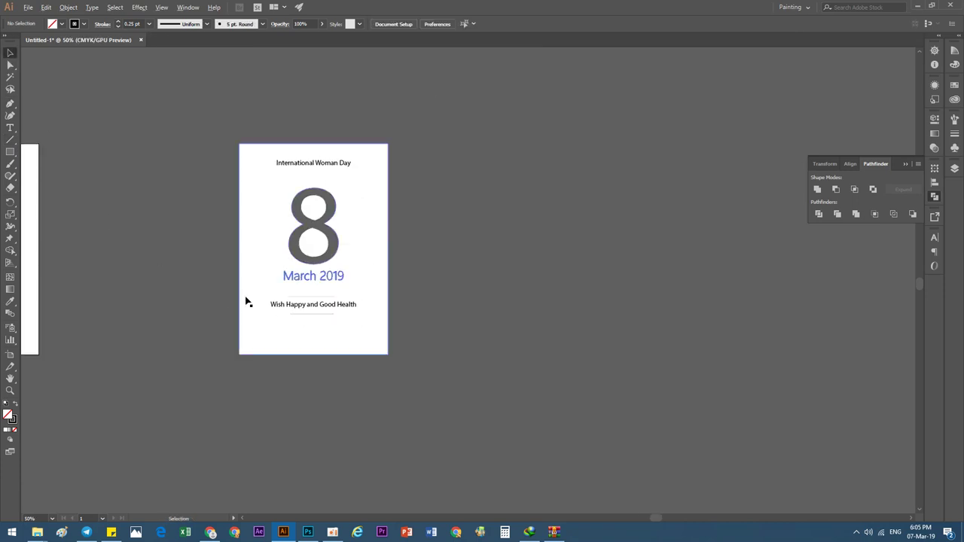
key(ctrl+a)
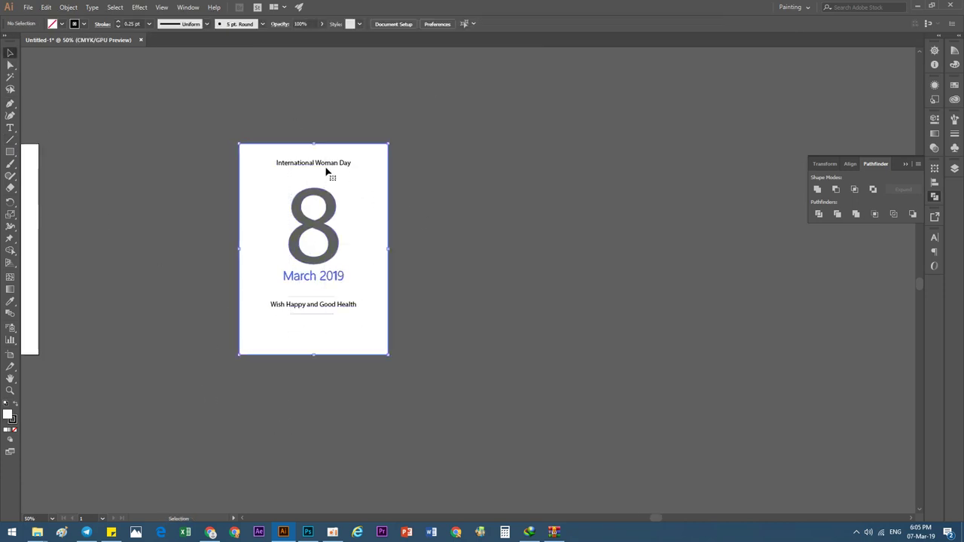
click(329, 169)
click(329, 169)
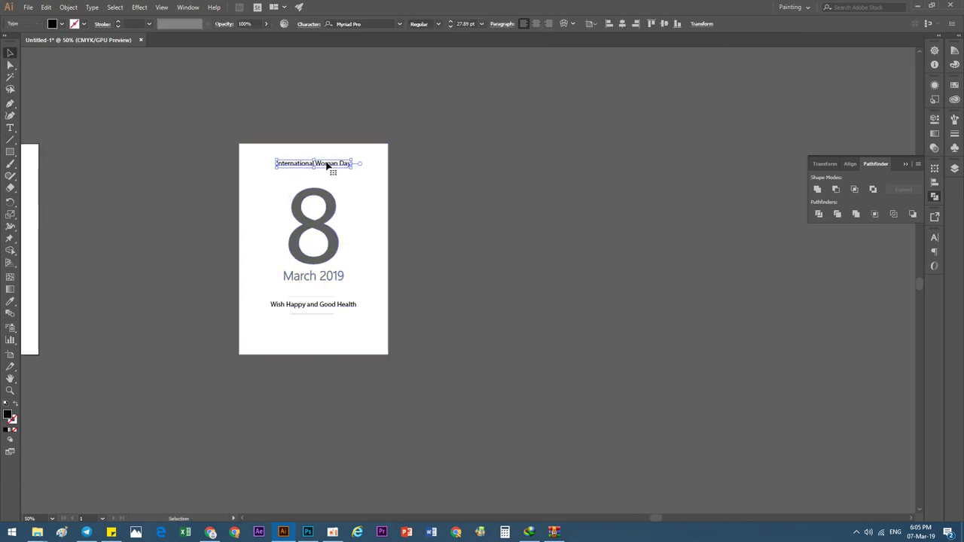
drag(327, 163, 327, 166)
click(186, 159)
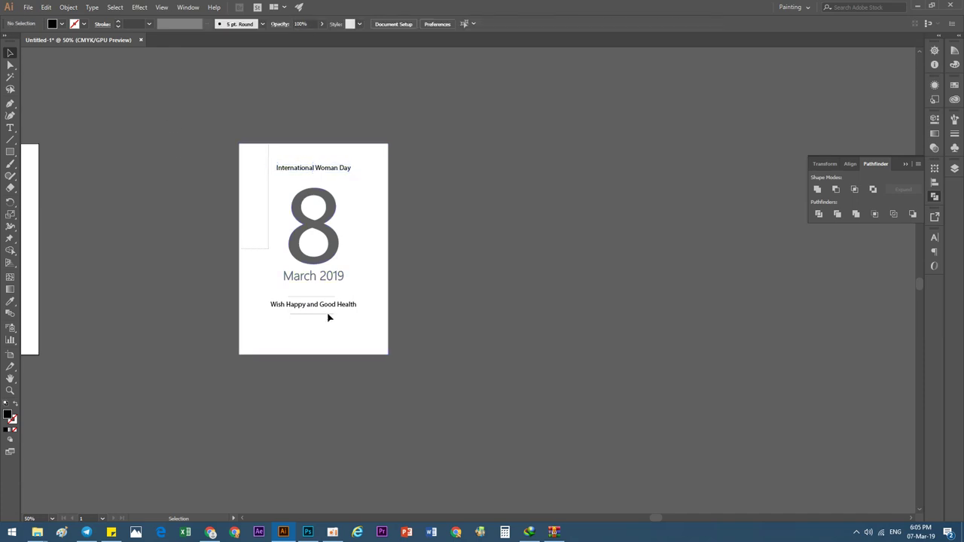
Review the poster artwork with repeated select-all and zoom changes
key(ctrl+a)
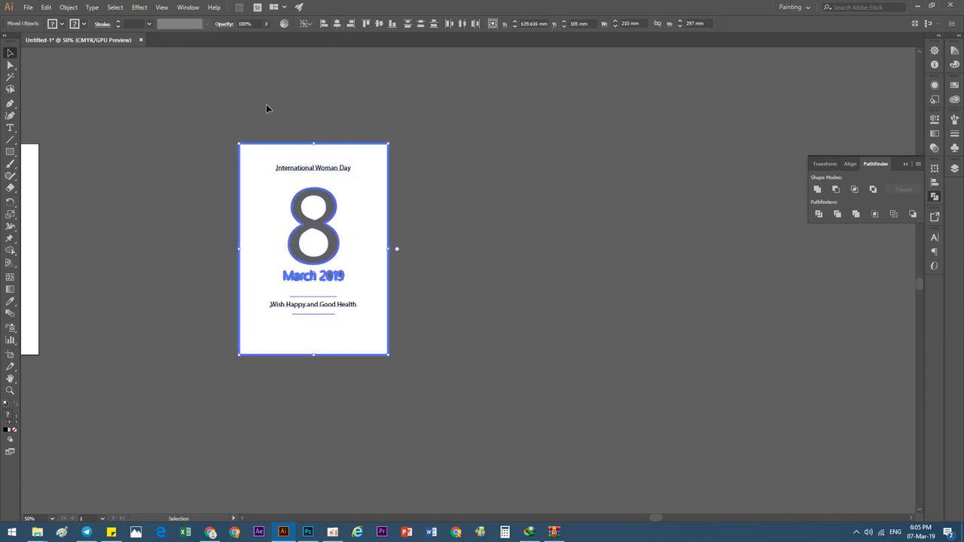
click(266, 105)
key(ctrl+a)
click(171, 297)
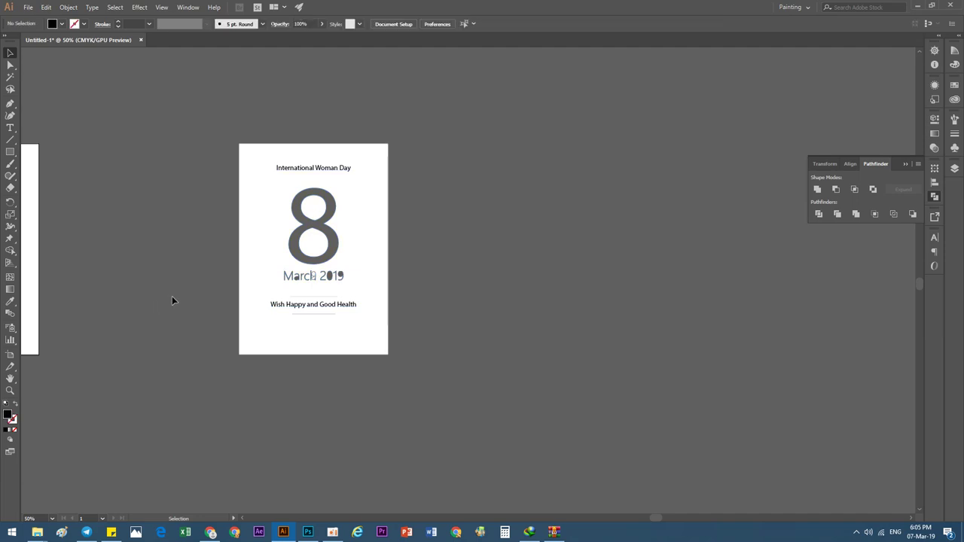
key(ctrl+1)
key(ctrl+a)
click(240, 335)
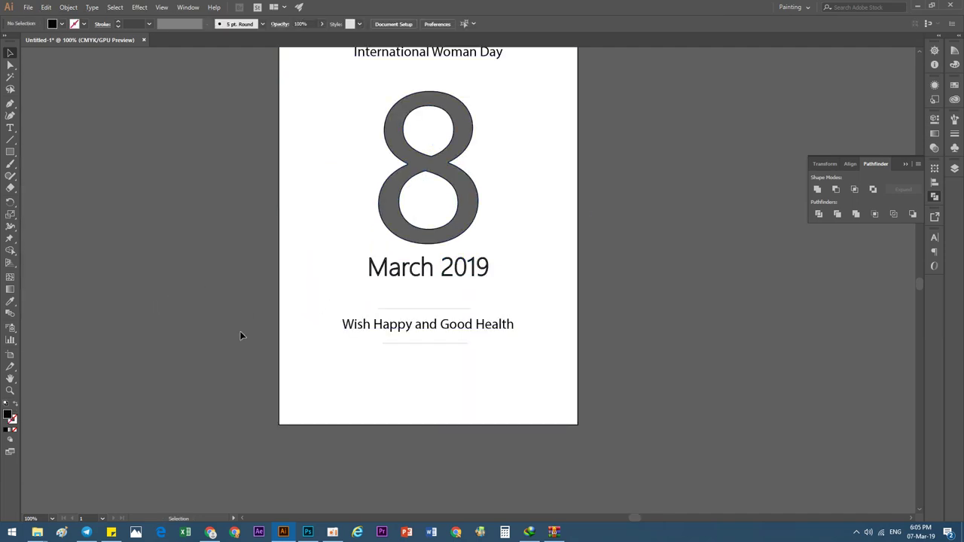
scroll(153, 308, down, 2)
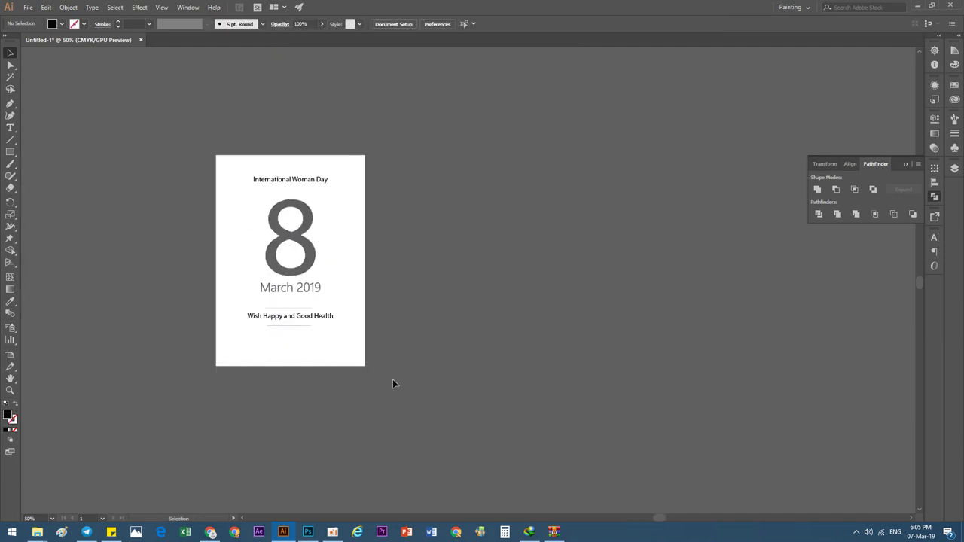
key(ctrl+a)
Zoom out and move the plain black 8 to the canvas bottom-left
click(279, 402)
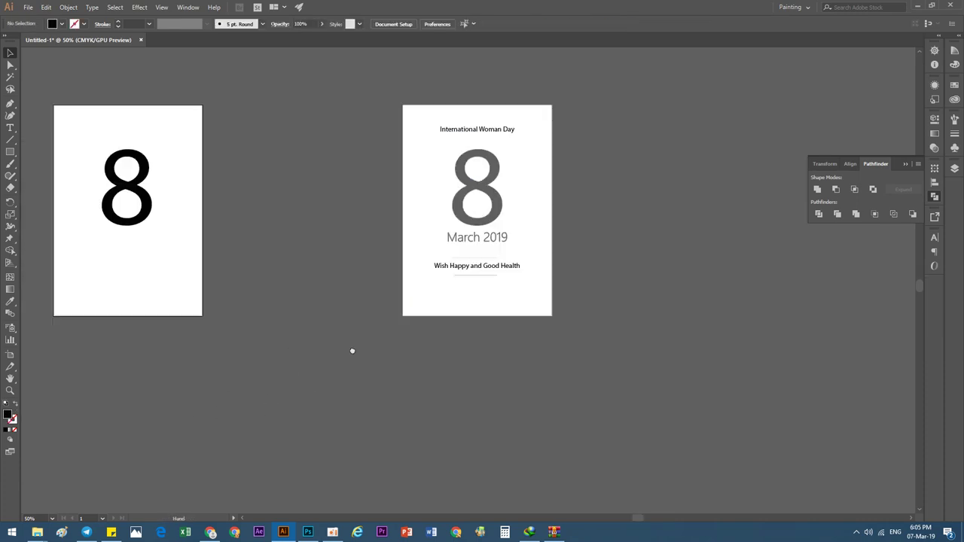
key(ctrl+minus)
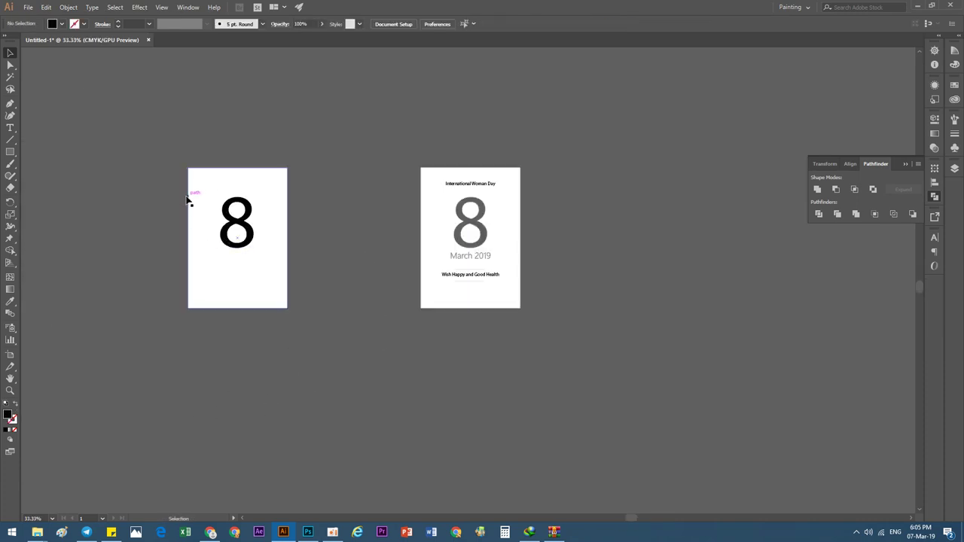
drag(234, 238, 43, 375)
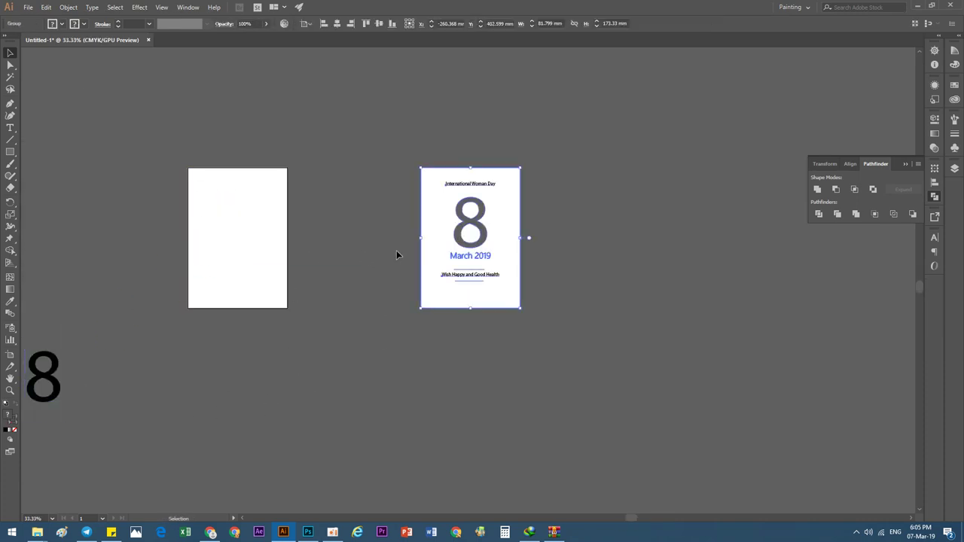
Align the poster design left, using the left artboard rectangle as key object
drag(396, 250, 174, 230)
click(211, 221)
drag(420, 228, 216, 232)
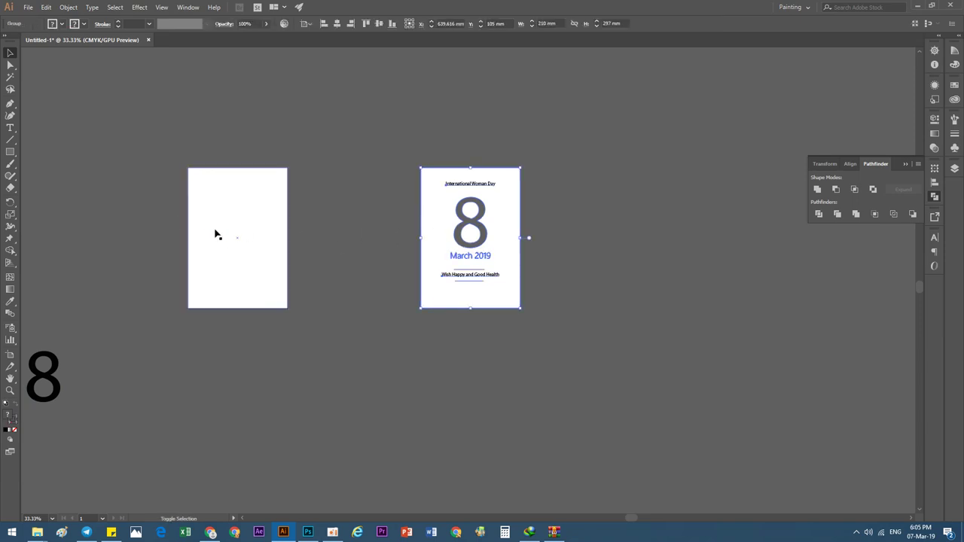
click(209, 221)
click(325, 24)
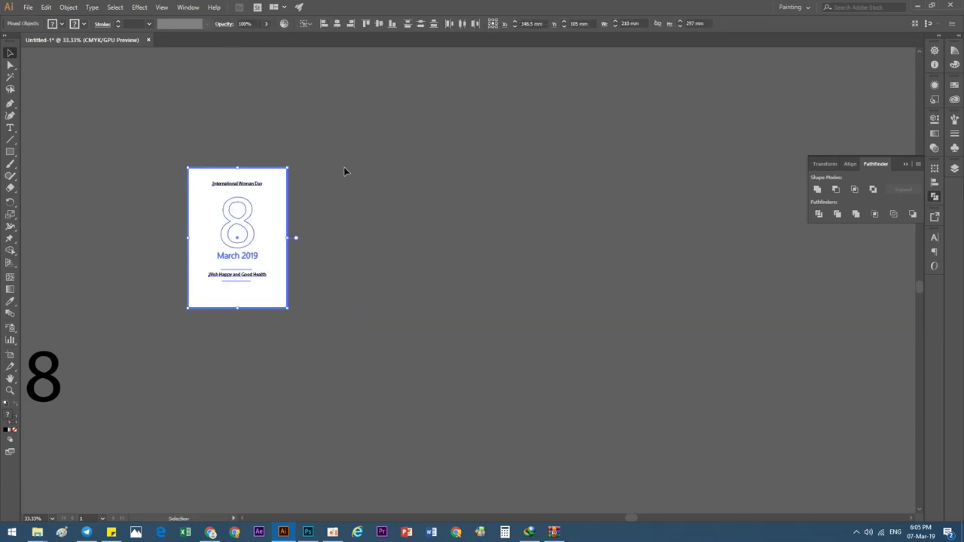
Reselect the poster group and enter it to edit the white cut-out layer
click(291, 240)
click(272, 233)
click(272, 234)
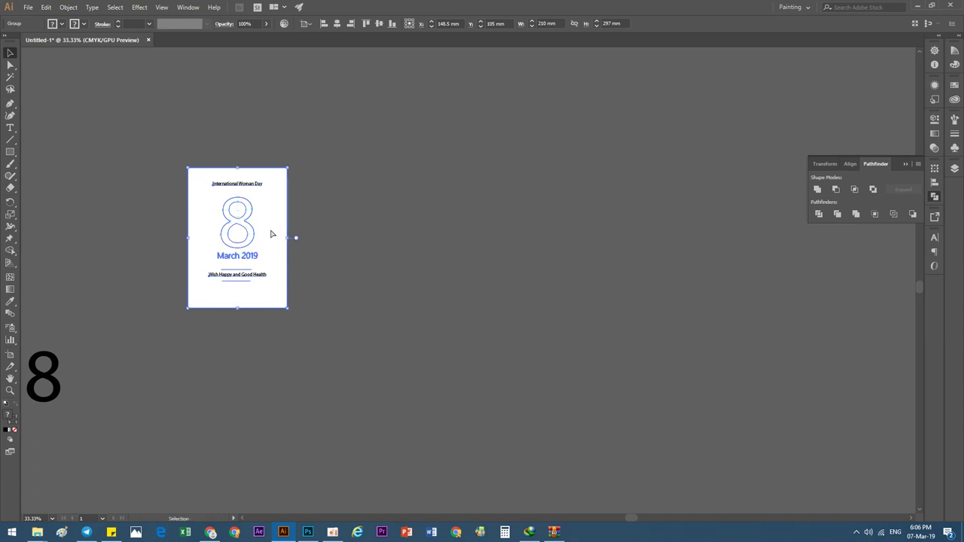
click(272, 233)
click(357, 257)
click(261, 249)
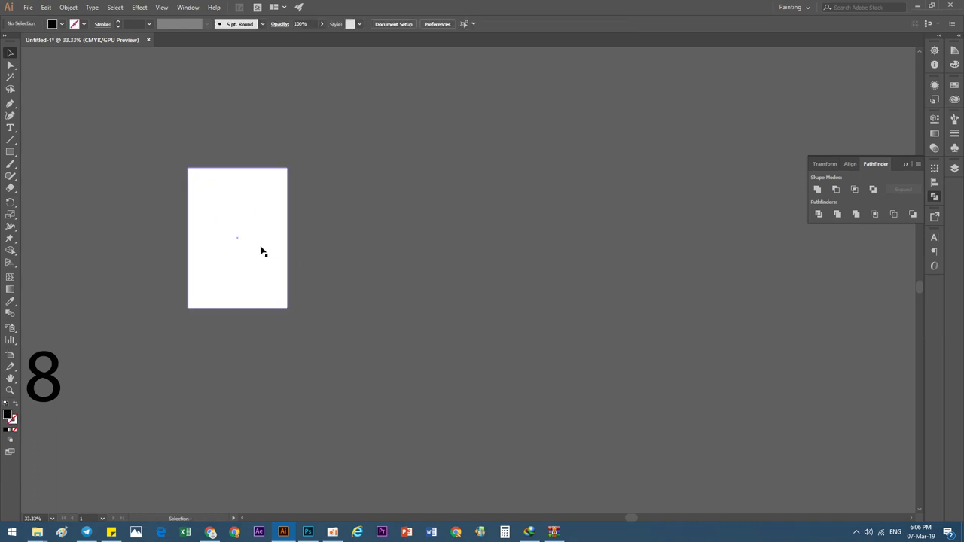
click(188, 224)
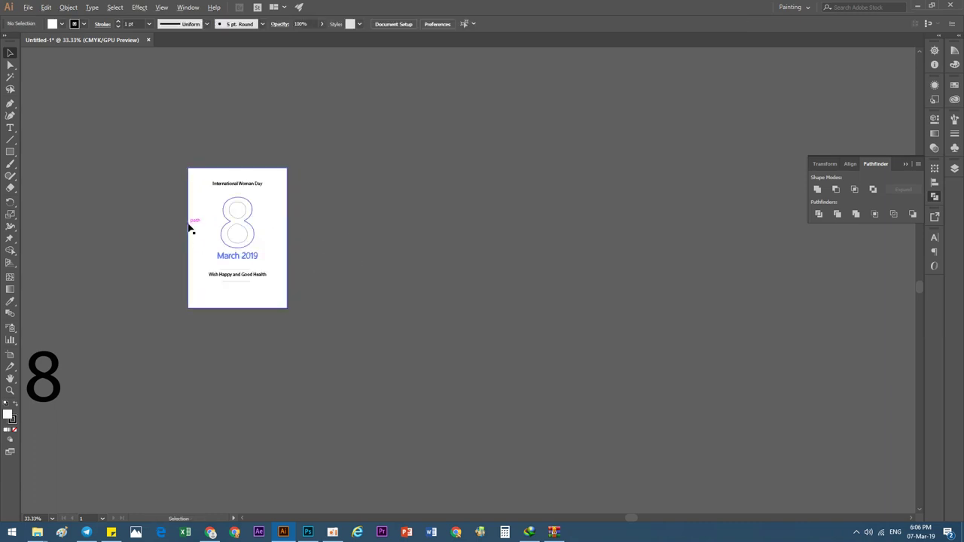
scroll(188, 225, up, 3)
double_click(417, 191)
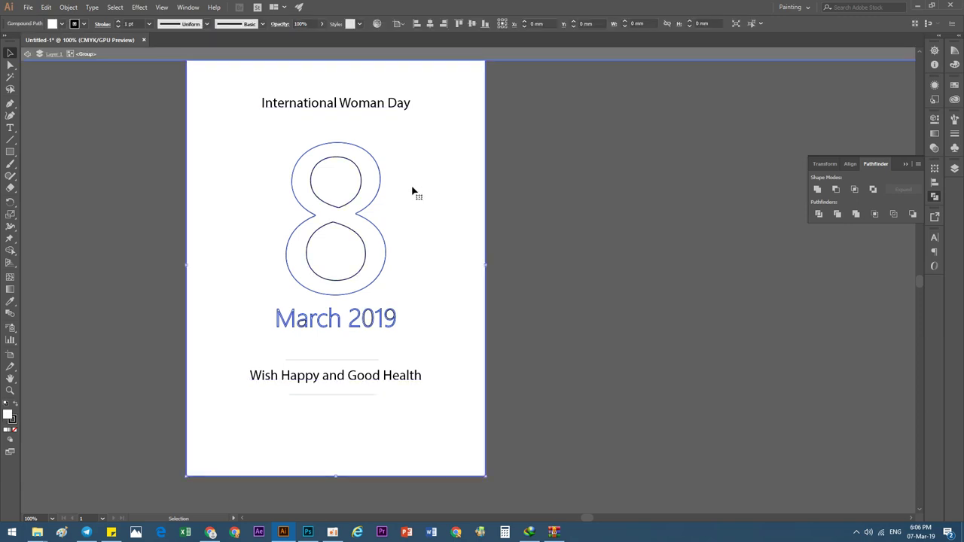
Add a previewed Drop Shadow with 6 mm Y offset to the white cut-out layer
click(136, 8)
mouse_move(181, 121)
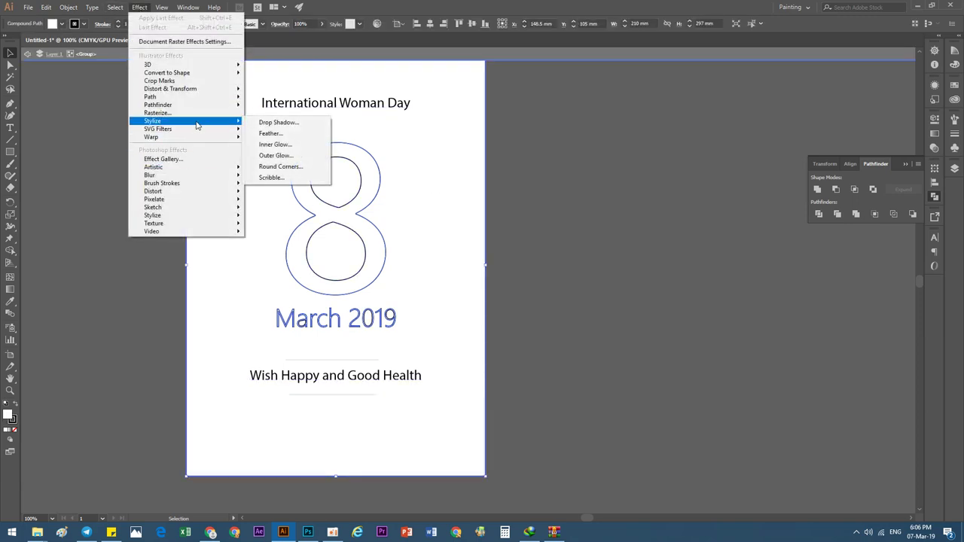
click(277, 122)
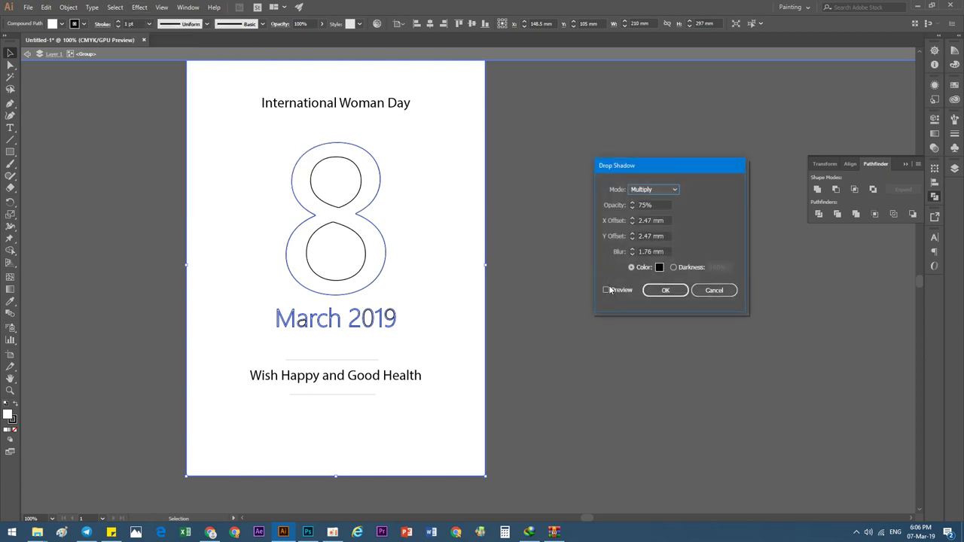
click(612, 293)
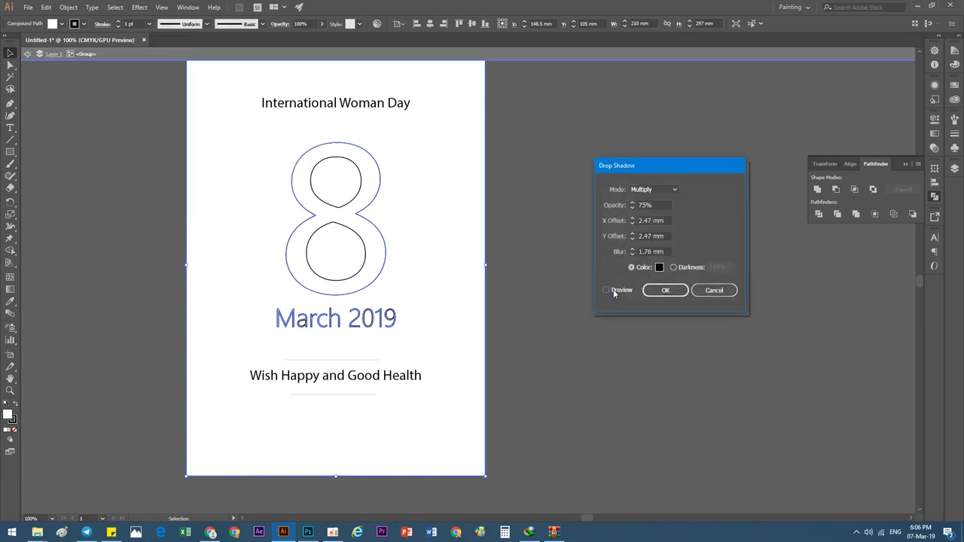
click(607, 290)
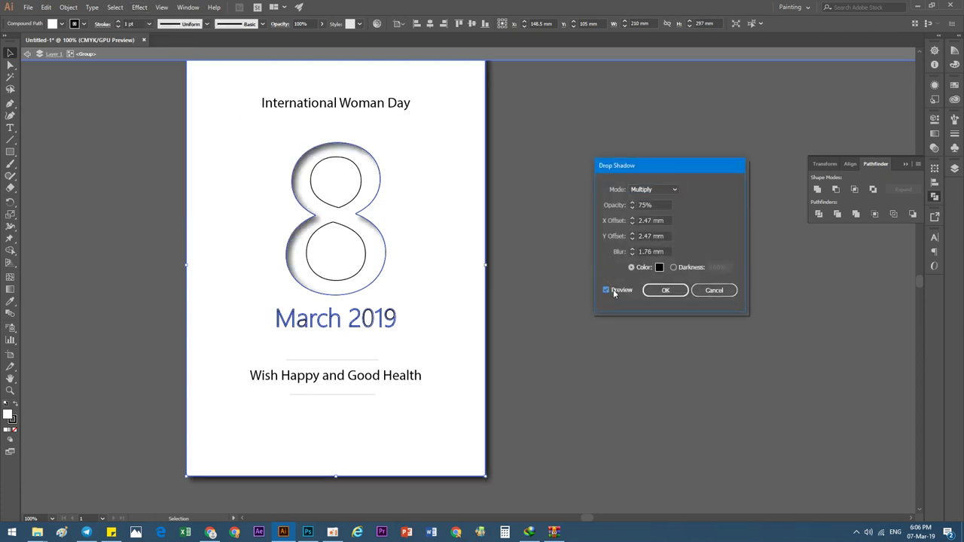
click(635, 236)
key(Up)
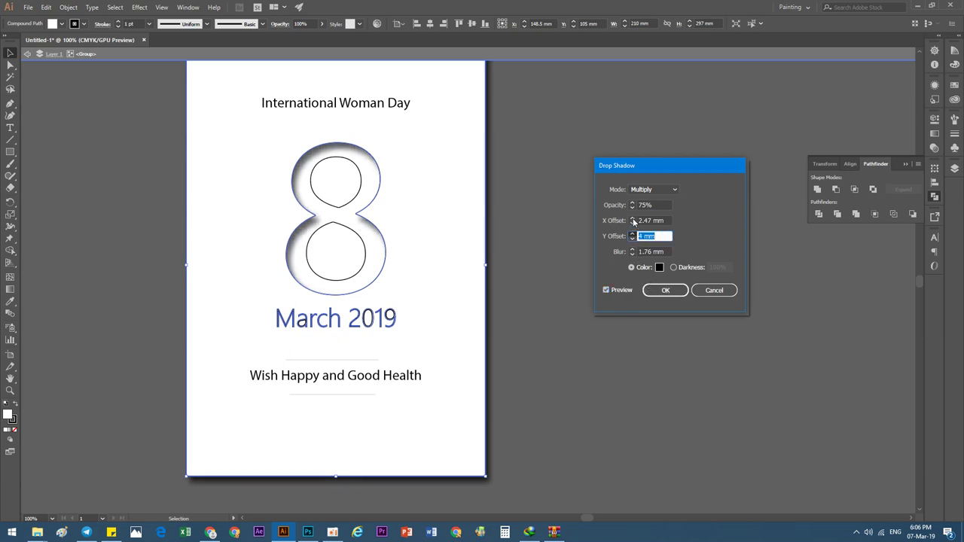
key(Up)
key(Up)
key(shift+Tab)
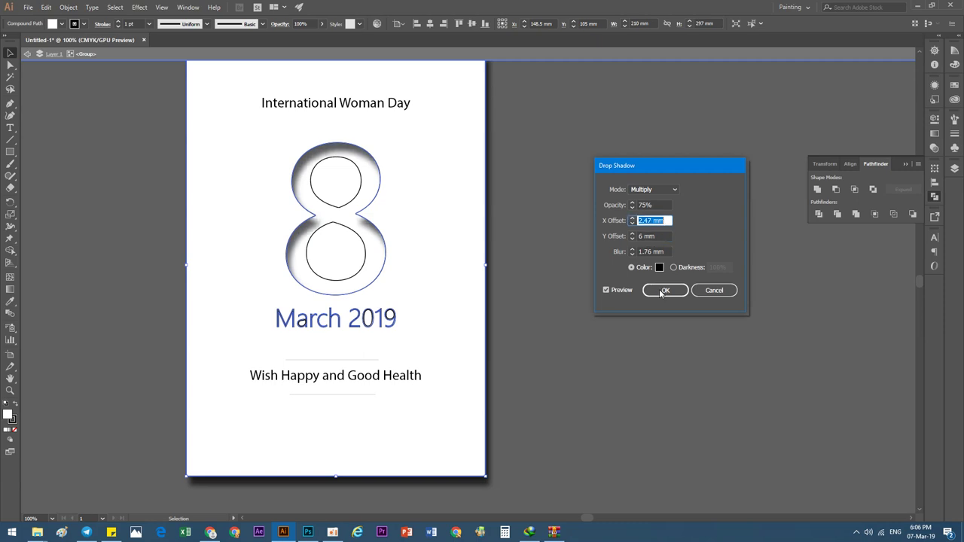
click(663, 291)
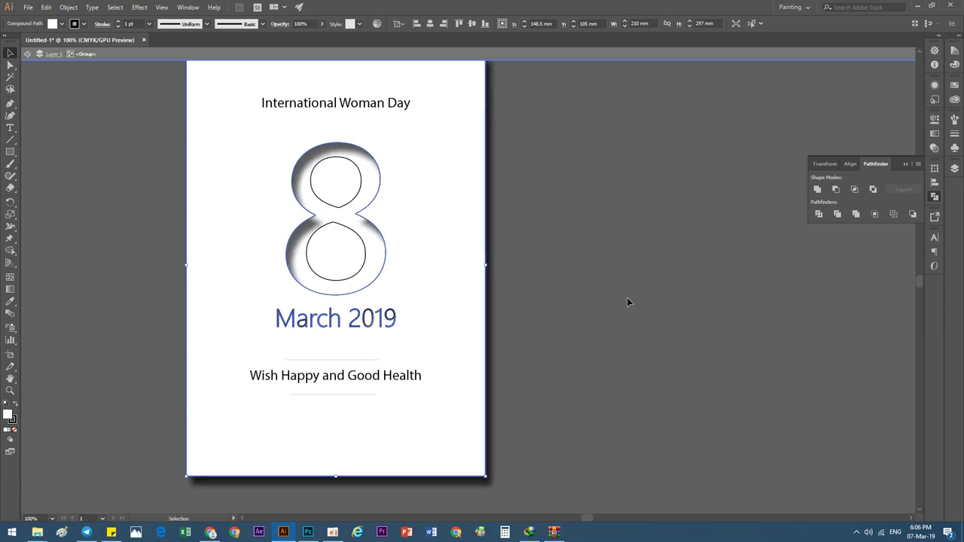
Set the cut-out's stroke weight to 0 pt and select the 8's inner circles
click(117, 27)
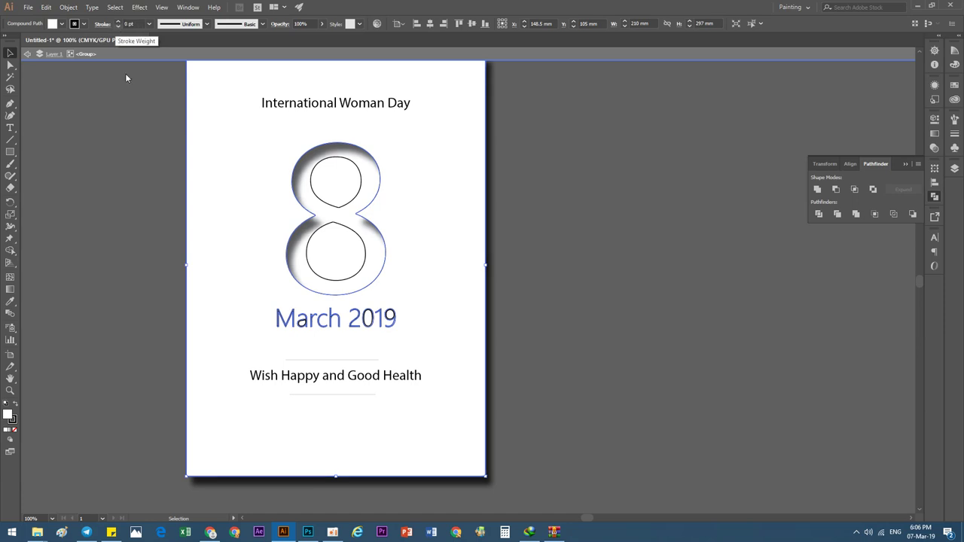
click(142, 195)
click(351, 261)
shift+click(341, 185)
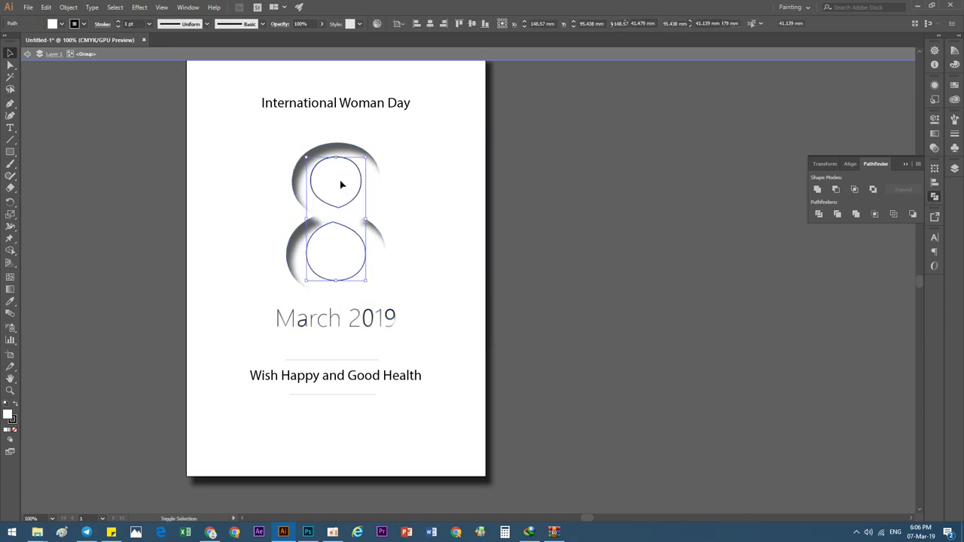
click(135, 202)
scroll(357, 322, up, 1)
scroll(392, 317, up, 3)
Delete the inner holes of the 0, 9 and a in March 2019
click(393, 316)
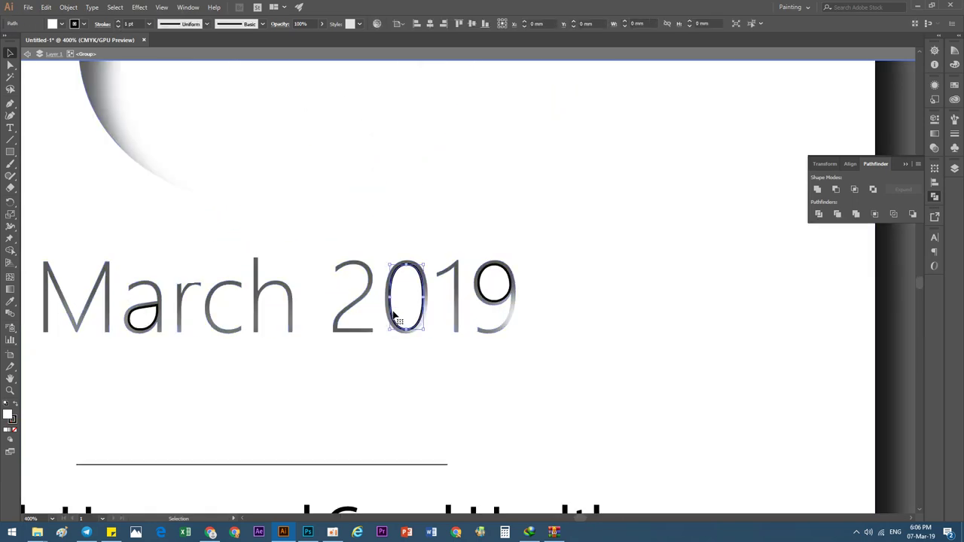
key(Delete)
click(491, 275)
key(Delete)
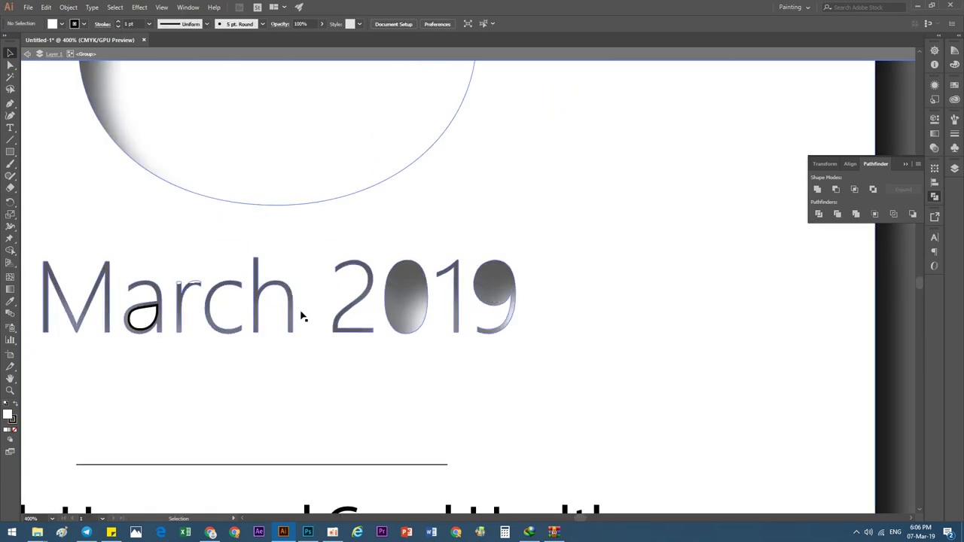
click(153, 322)
key(Delete)
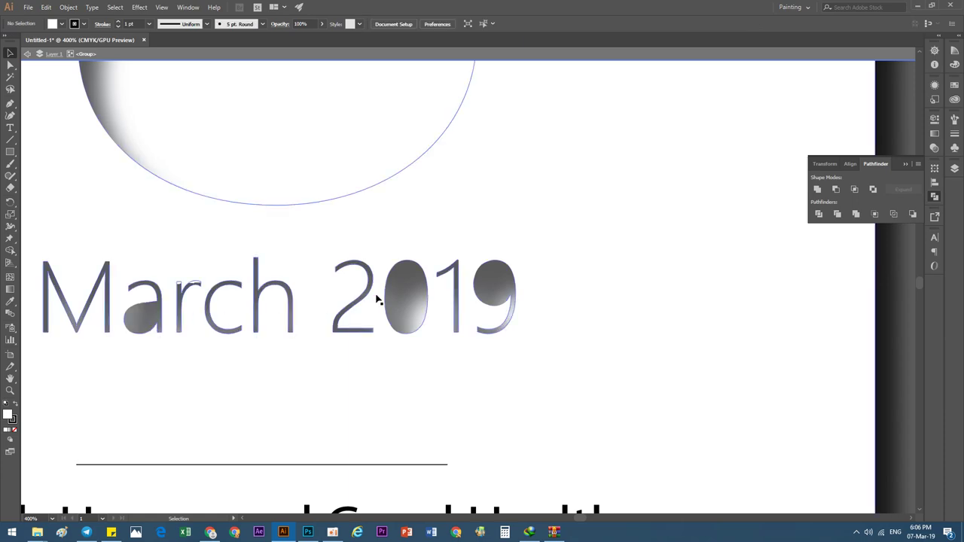
scroll(296, 333, down, 4)
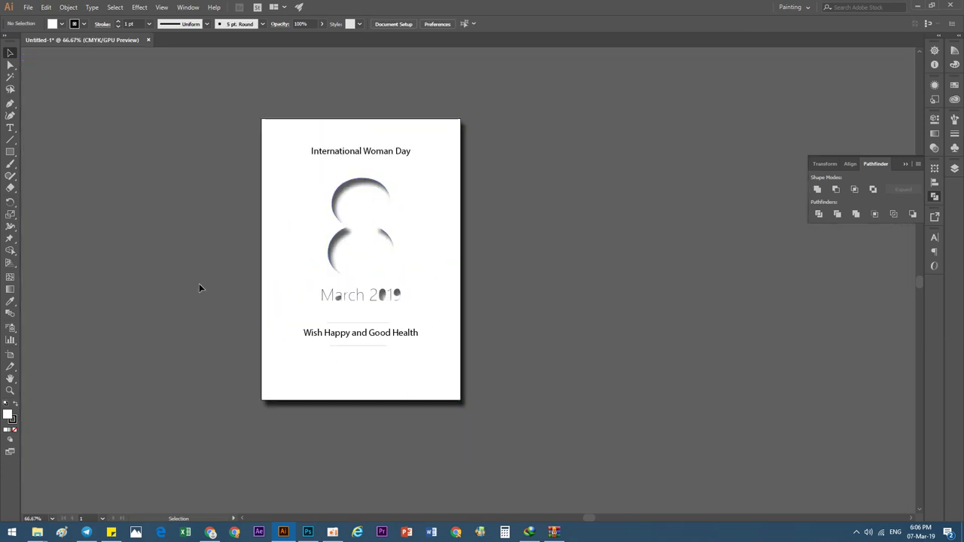
scroll(199, 283, up, 1)
Search Google for 'texture' in the browser and show image results
click(211, 533)
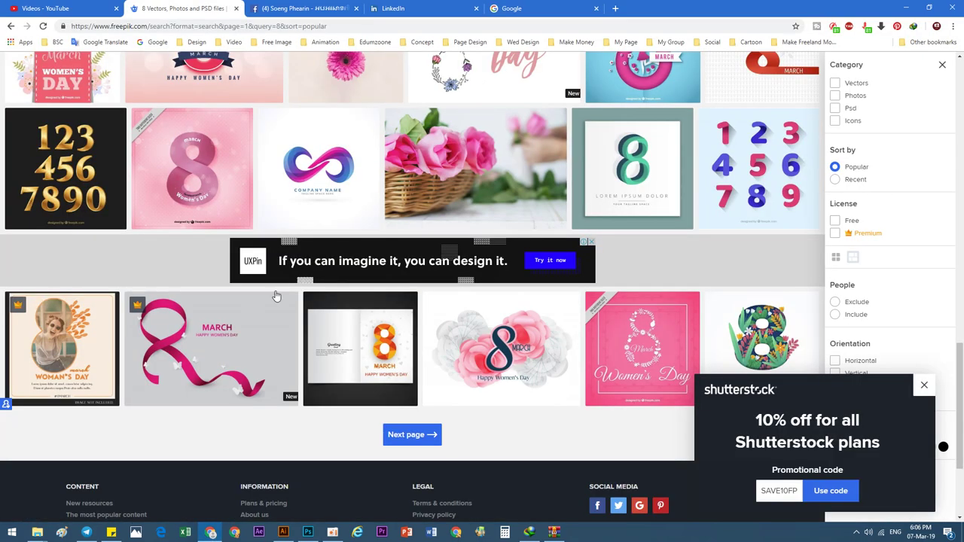
scroll(287, 279, up, 3)
key(ctrl+Tab)
key(ctrl+Tab)
key(ctrl+Tab)
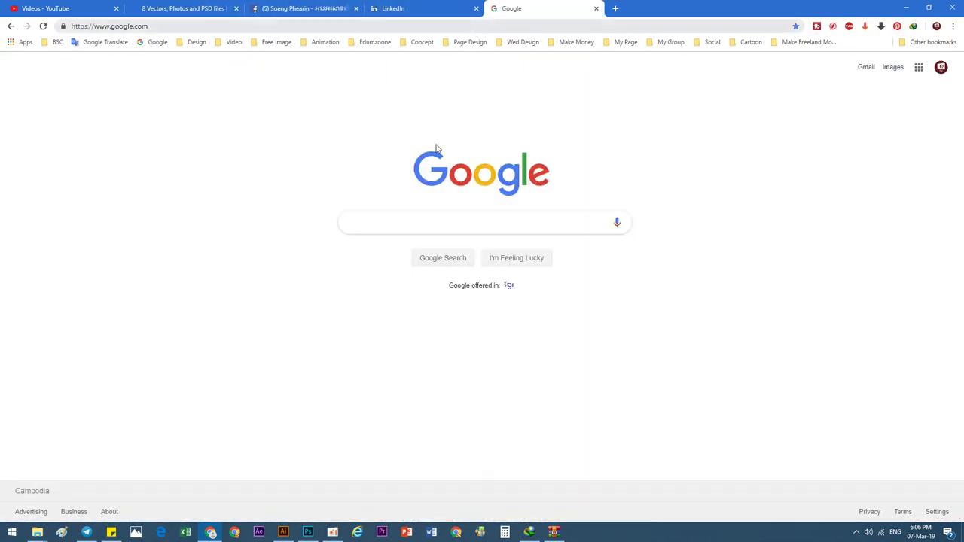
click(408, 226)
text(ext)
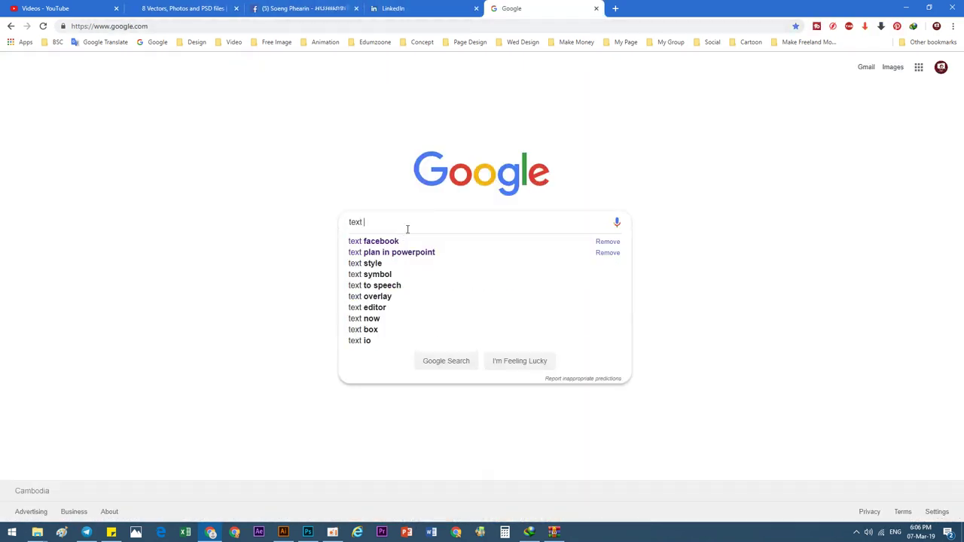
key(BackSpace)
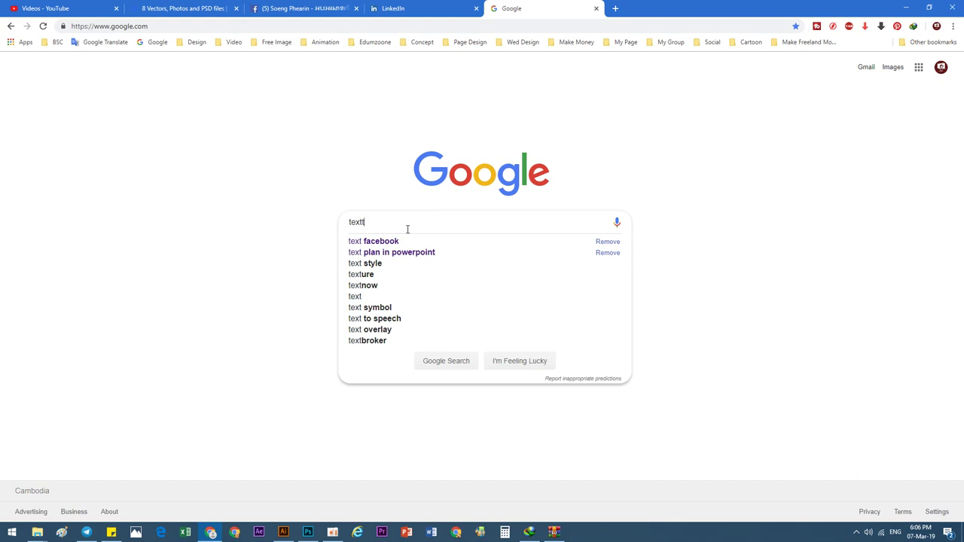
text(u)
key(BackSpace)
text(t)
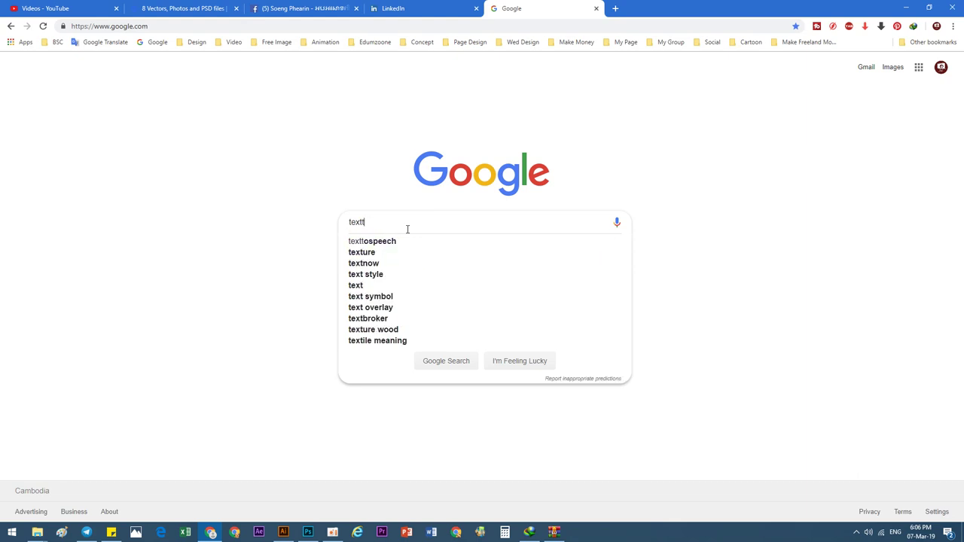
text(u)
key(Down)
key(Return)
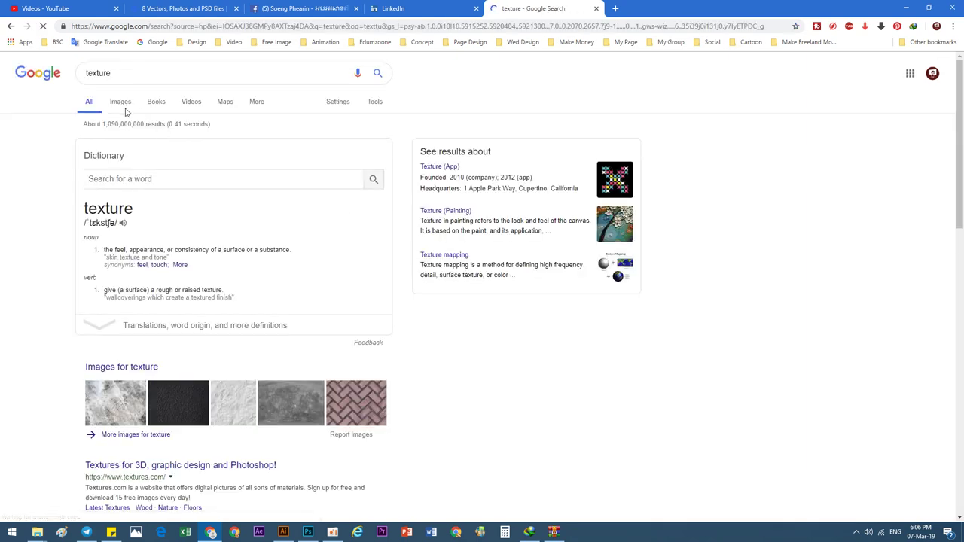
click(120, 102)
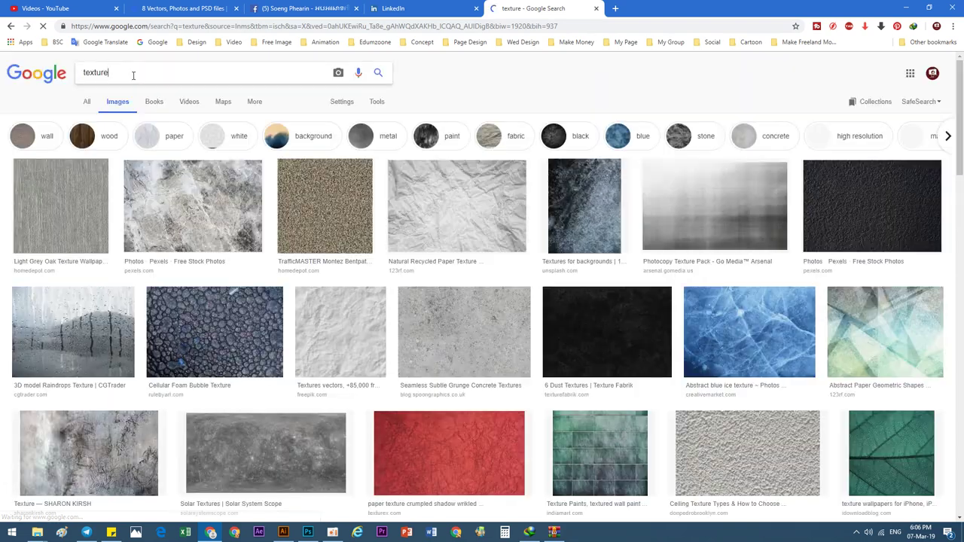
Refine the image search to 'texture flower' and browse the results
click(133, 73)
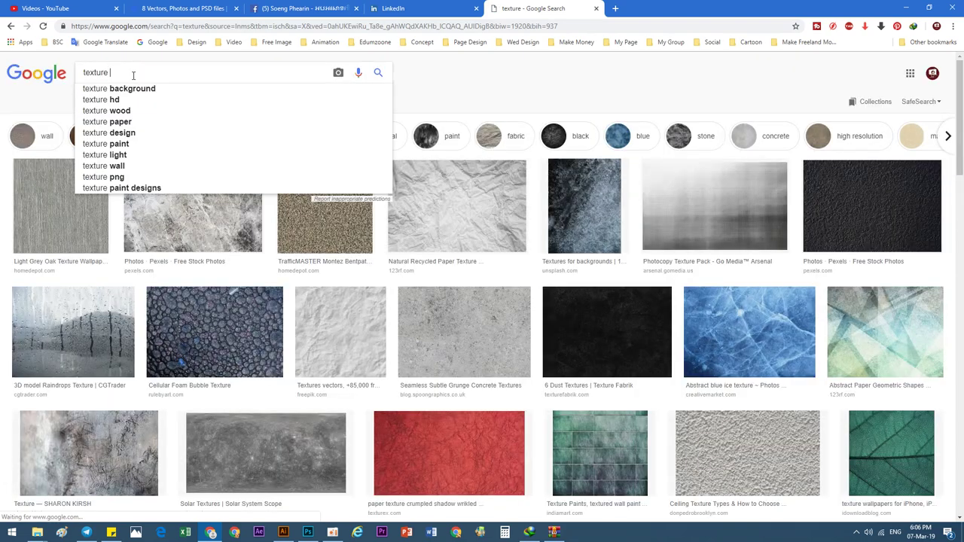
text(p)
key(BackSpace)
text(flo)
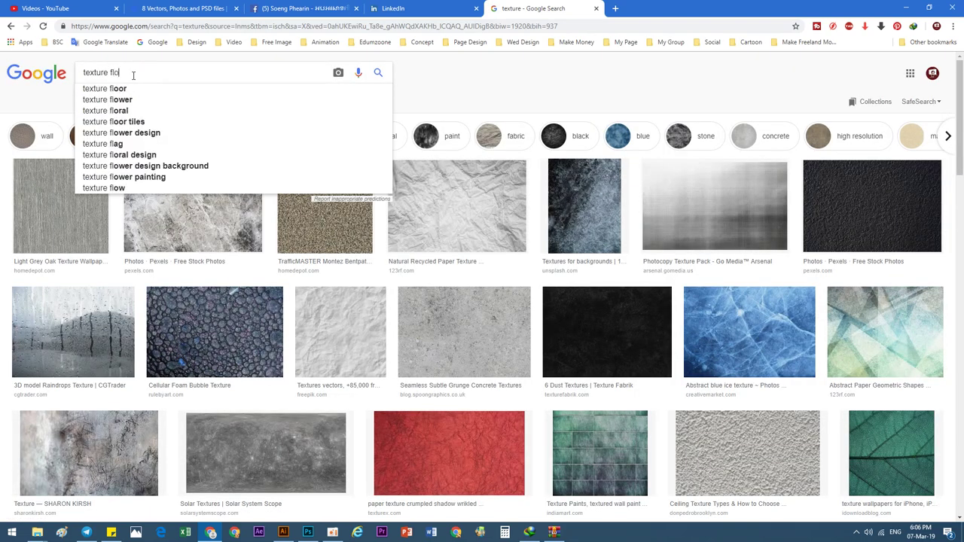
text(wer)
key(Return)
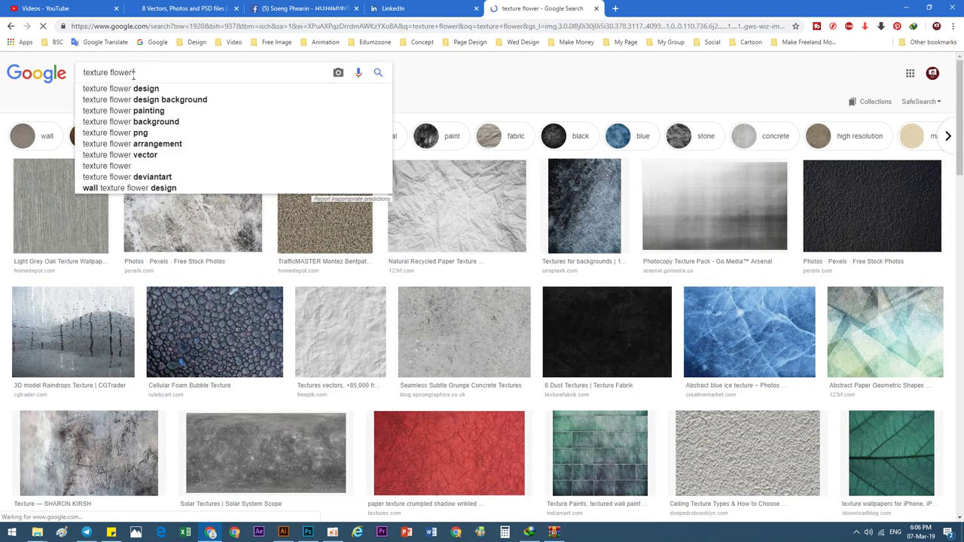
scroll(452, 234, down, 3)
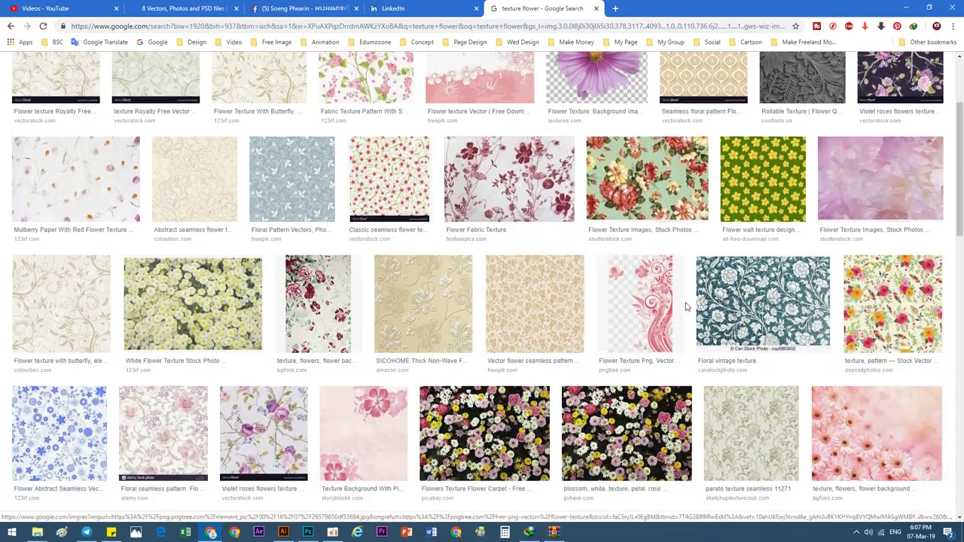
scroll(686, 306, up, 2)
scroll(646, 294, down, 8)
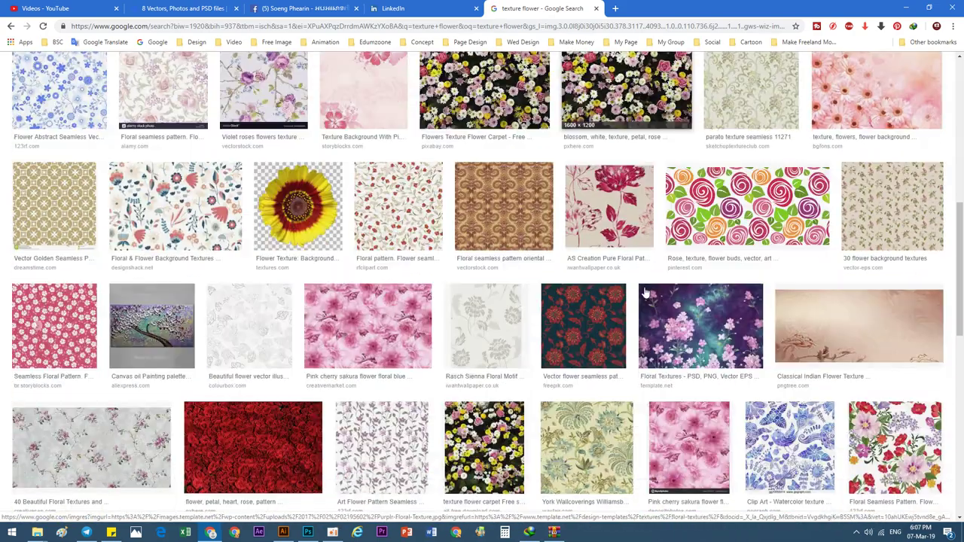
scroll(646, 293, up, 1)
scroll(697, 209, down, 1)
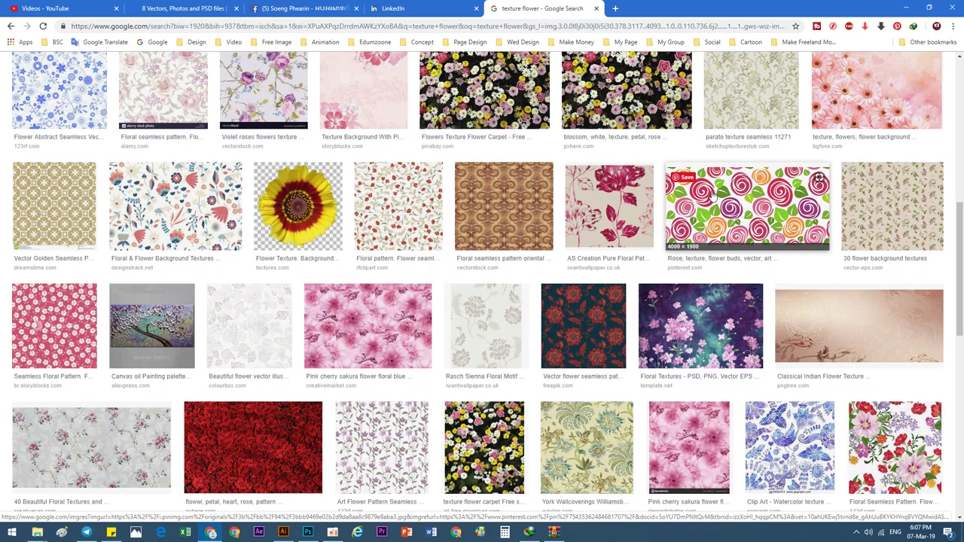
Copy the rose pattern image from its preview and return to Illustrator
click(714, 194)
right_click(414, 268)
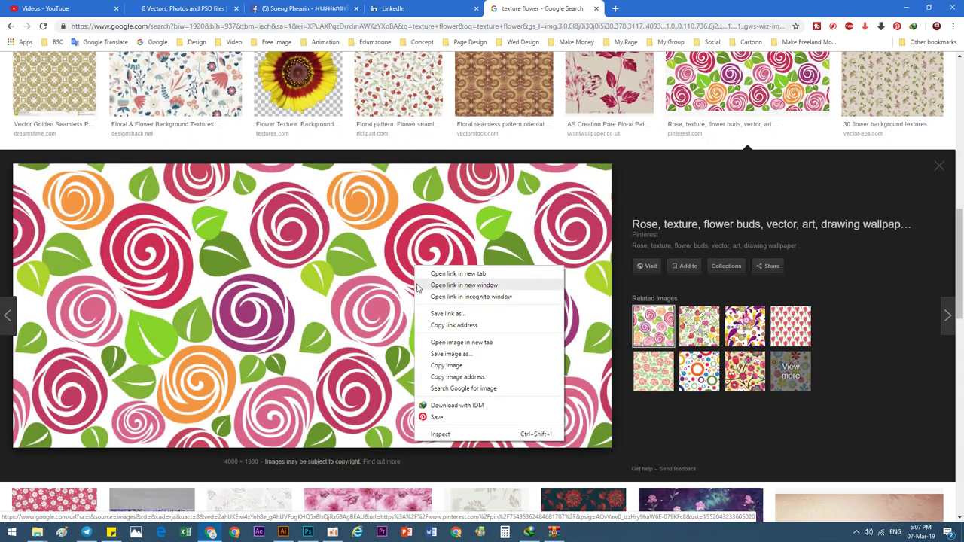
right_click(361, 283)
click(400, 384)
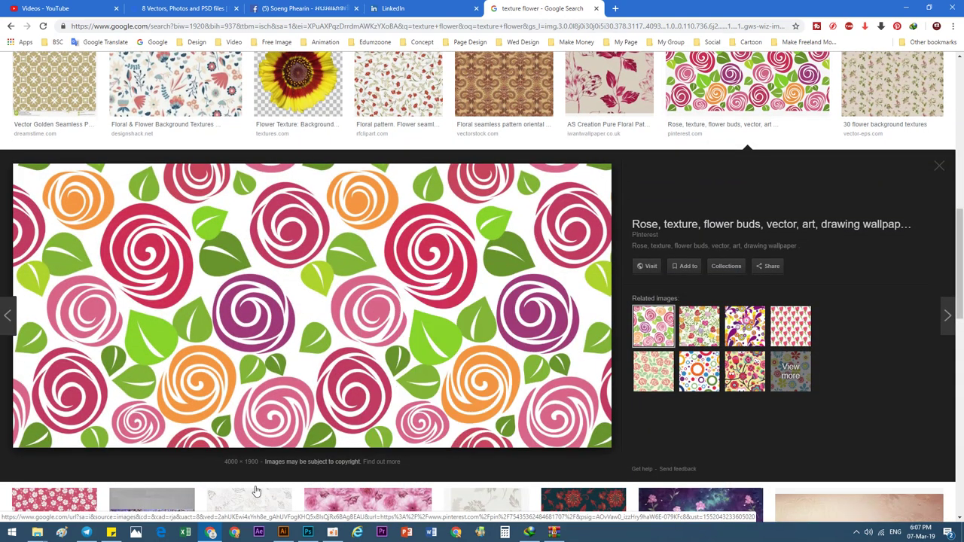
click(283, 533)
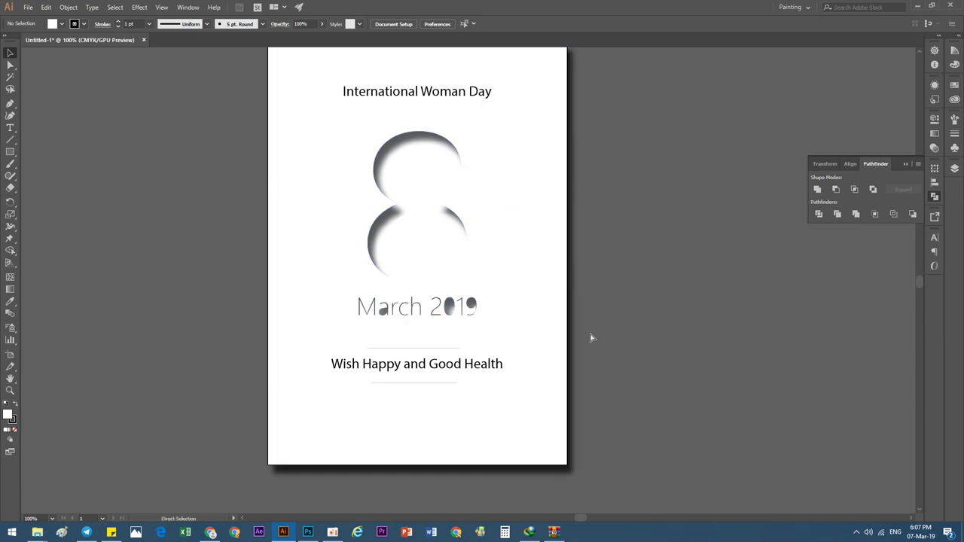
Paste the rose pattern, shrink it, rotate it 90° and send it to the back
key(ctrl+v)
key(ctrl+minus)
key(ctrl+minus)
key(ctrl+minus)
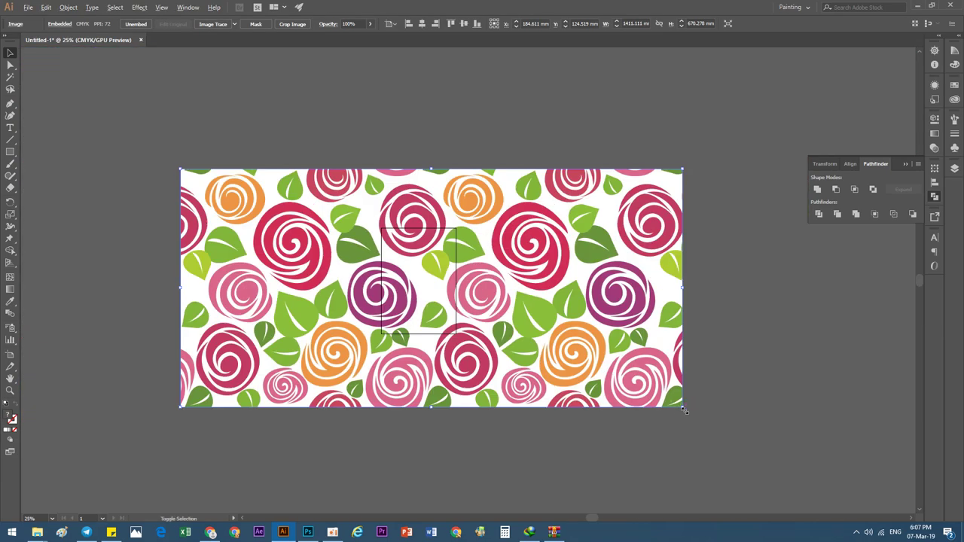
drag(684, 411, 527, 334)
mouse_move(532, 238)
mouse_down()
mouse_move(486, 218)
mouse_move(496, 202)
mouse_up()
key(ctrl+plus)
key(ctrl+plus)
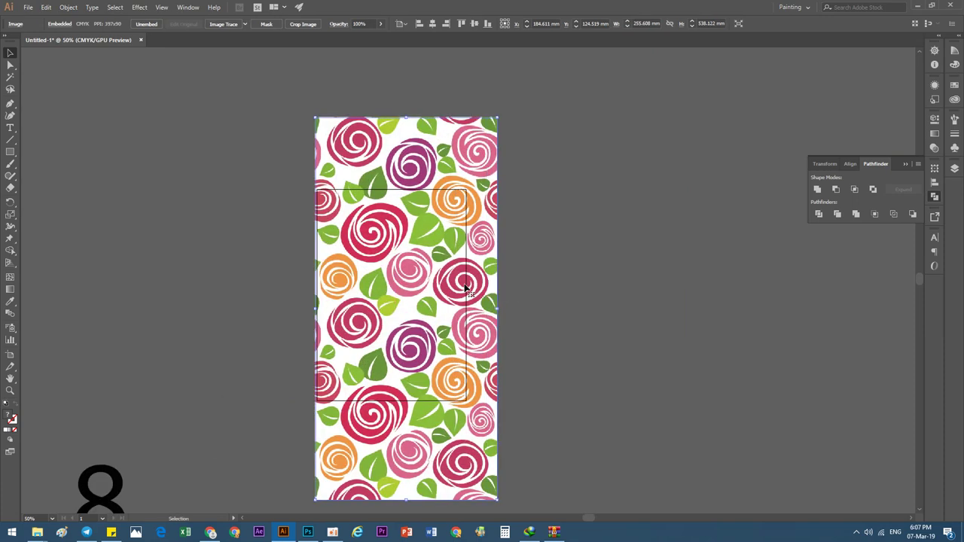
key(ctrl+shift+bracketleft)
Resize the rose pattern to cover the 8 and the March 2019 date
key(v)
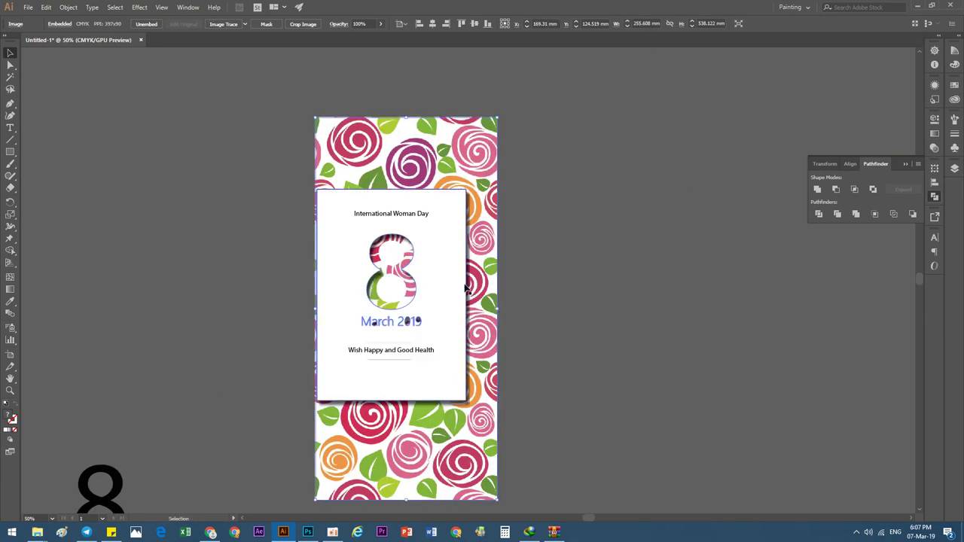
drag(498, 118, 451, 184)
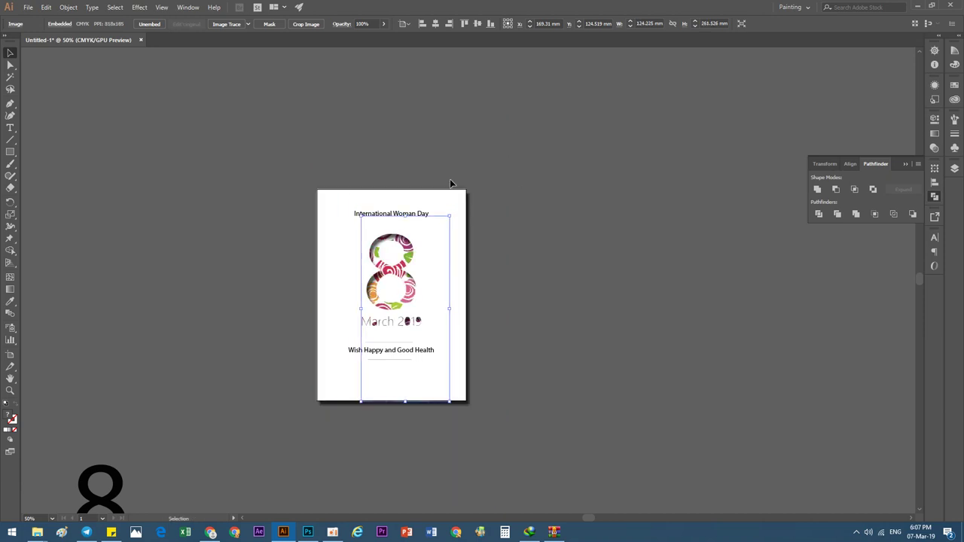
scroll(400, 443, up, 2)
scroll(399, 443, up, 1)
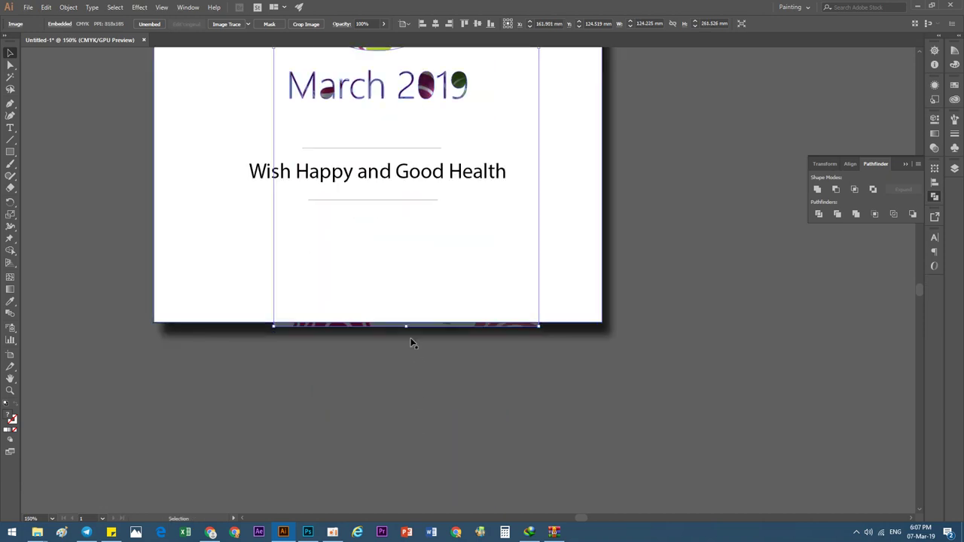
scroll(389, 256, down, 1)
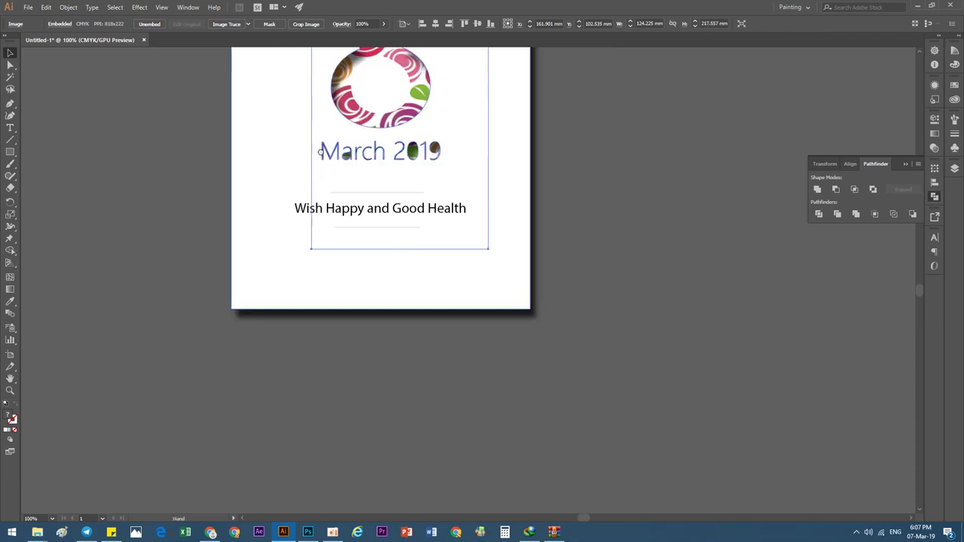
scroll(354, 278, up, 5)
drag(359, 275, 343, 276)
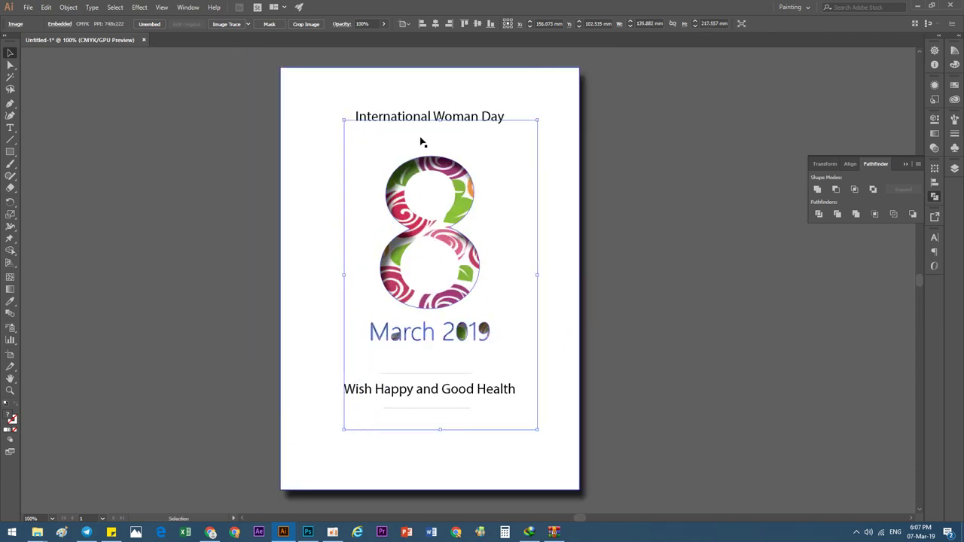
drag(441, 121, 440, 95)
click(730, 245)
scroll(542, 233, down, 2)
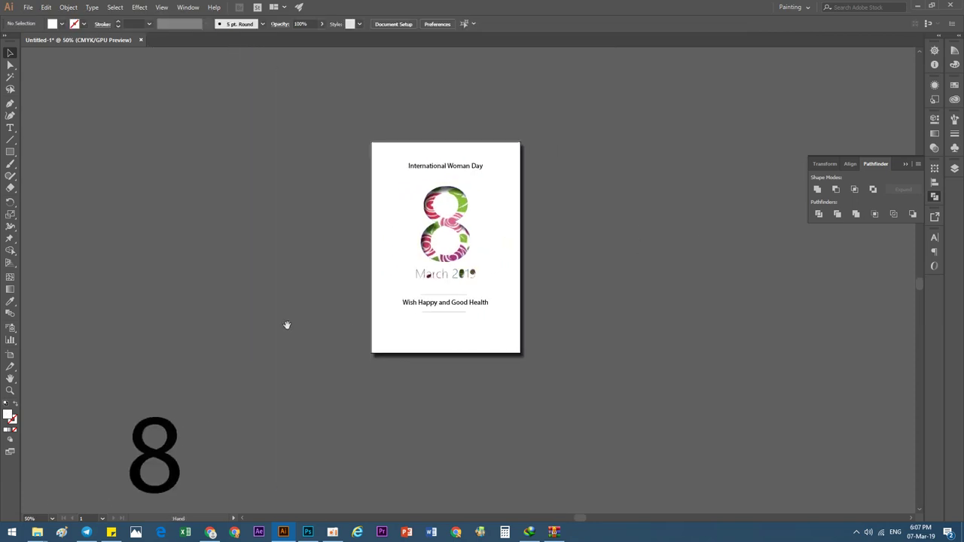
key(ctrl+plus)
key(ctrl+plus)
key(ctrl+plus)
drag(136, 274, 178, 414)
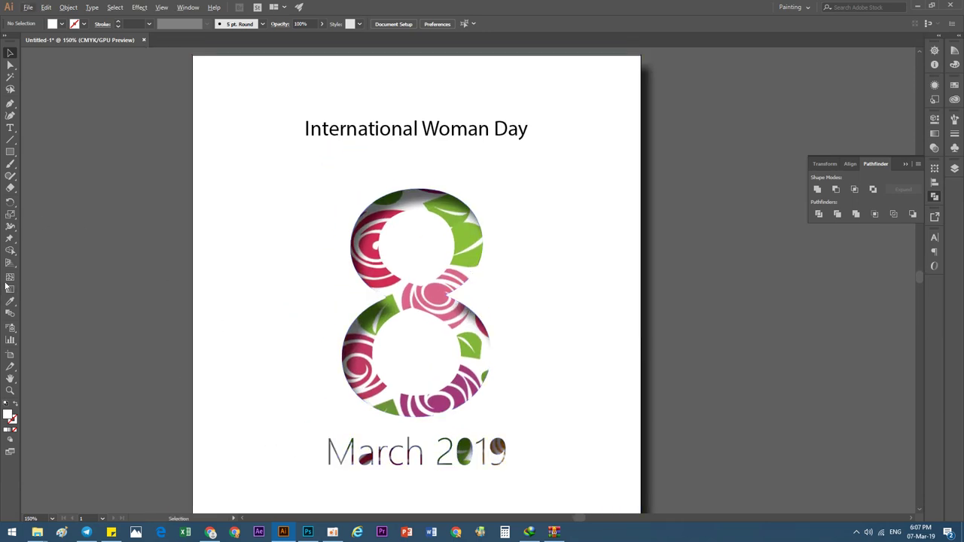
click(397, 132)
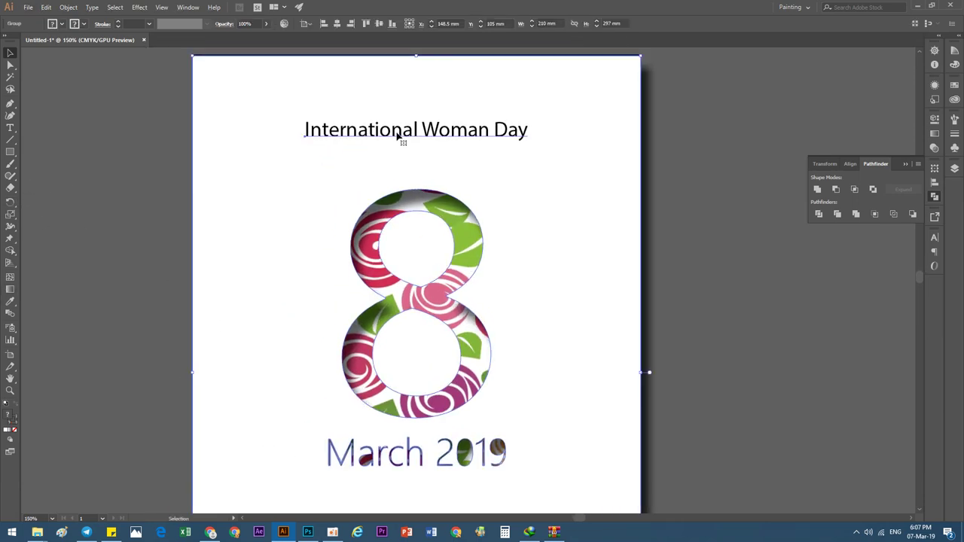
key(a)
key(v)
click(309, 202)
key(ctrl+minus)
key(ctrl+minus)
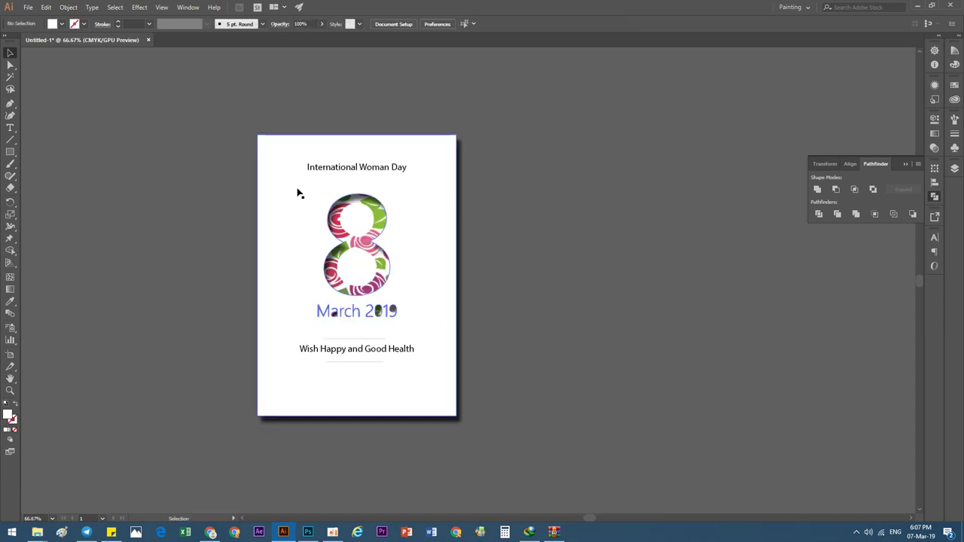
drag(125, 246, 156, 240)
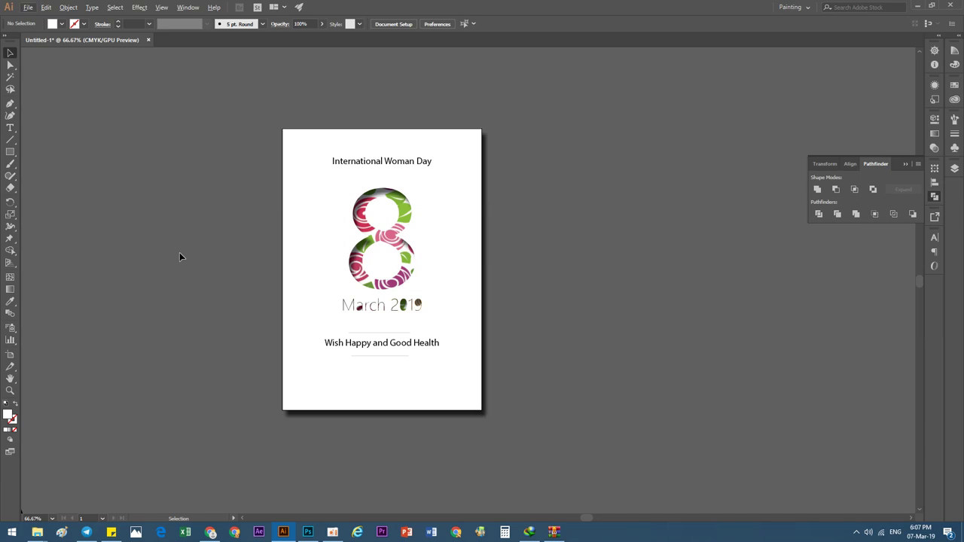
key(ctrl+a)
drag(385, 349, 385, 385)
key(Delete)
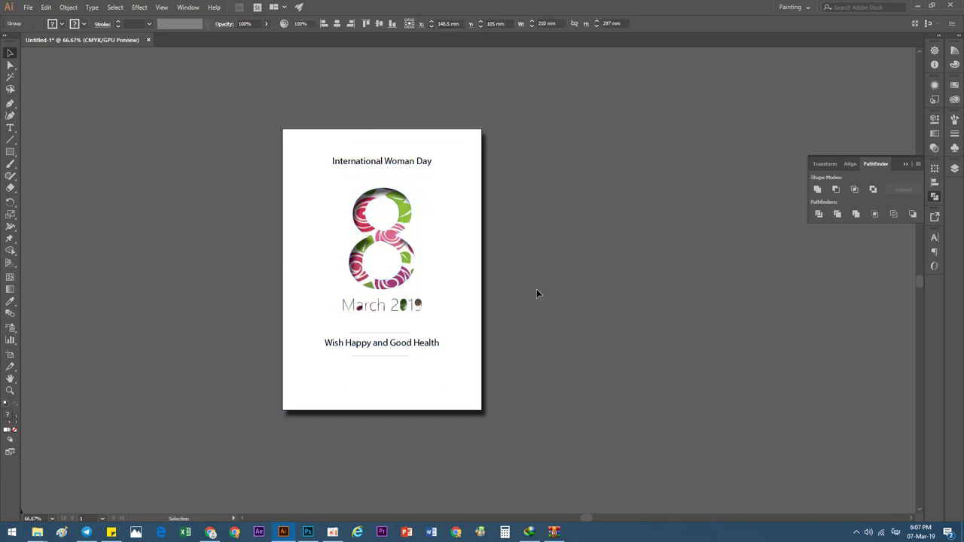